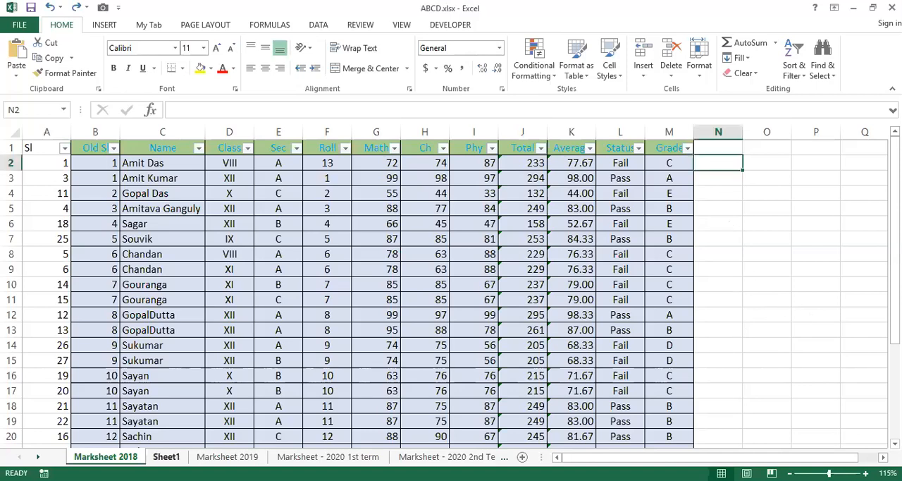
Fill cells A1 to A10 of Sheet1 with 34, 45, 65, 76, 67, 67, 87, 45, 453 and 4325.
left_click(167, 457)
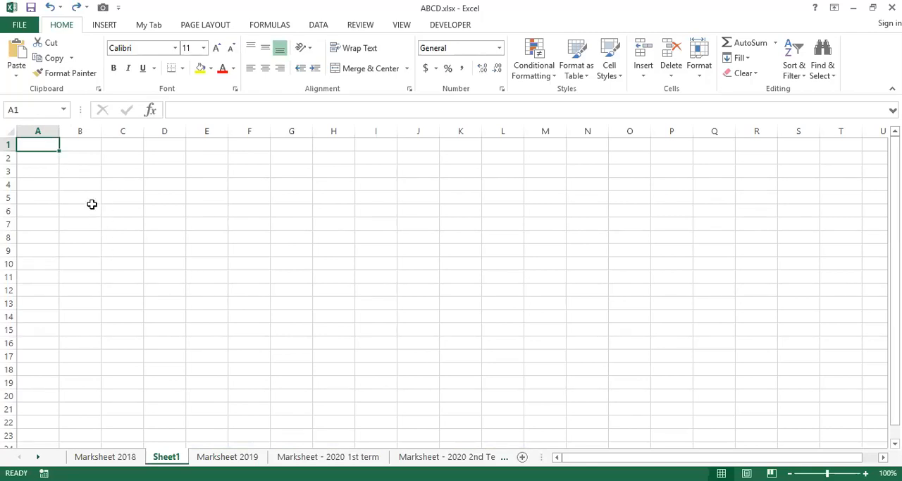
type("34")
key("Return")
type("45")
key("Return")
type("65")
key("Return")
type("76 67")
key("Return")
type("67")
key("Return")
type("87")
key("Return")
type("45")
key("Return")
type("453")
key("Return")
type("4325")
key("ctrl+Return")
key("Up")
key("Up")
key("Up")
key("Up")
key("Up")
key("Up")
key("Up")
key("Up")
key("Up")
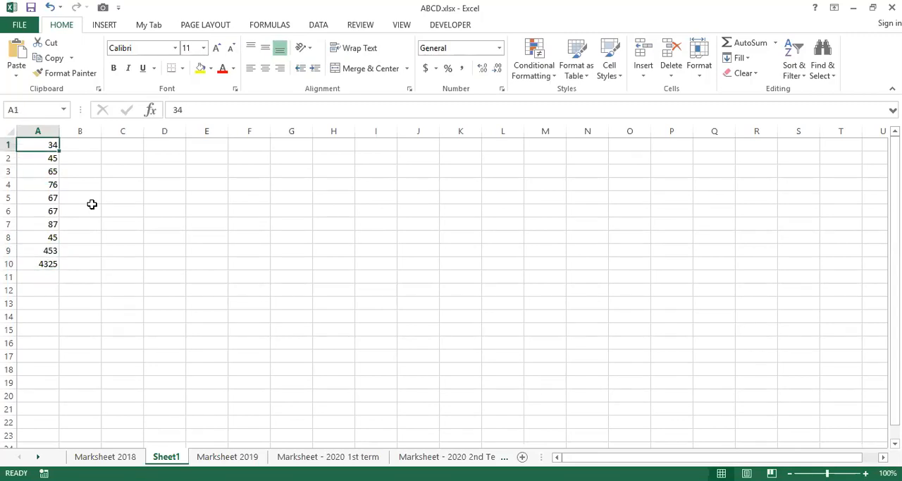
Open the number format settings for cells A1 to A10.
left_click_drag(44, 143, 43, 263)
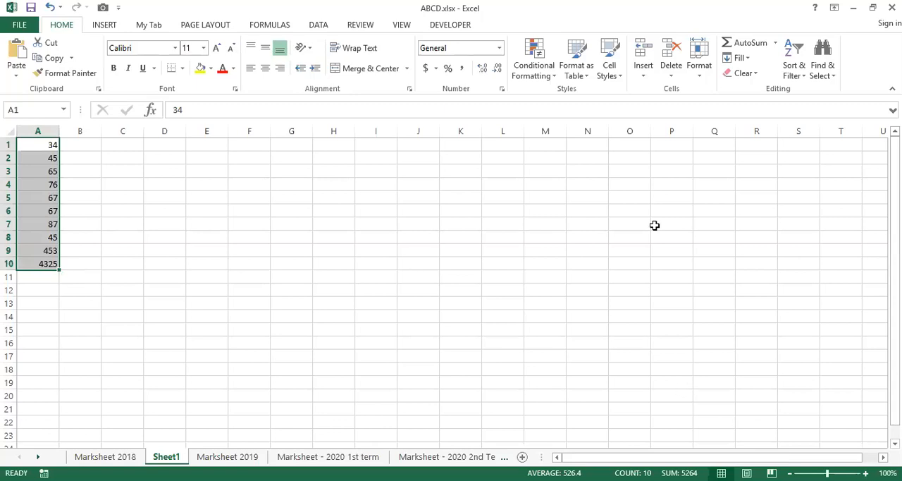
left_click(709, 49)
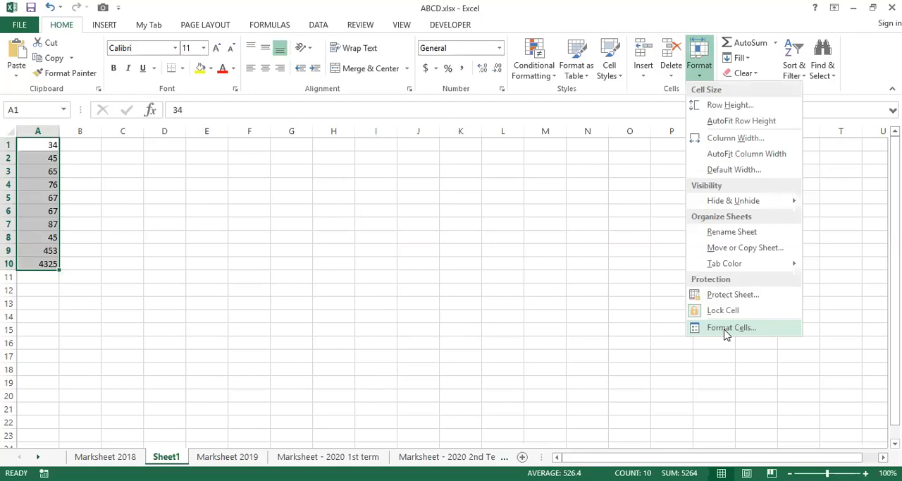
left_click(726, 329)
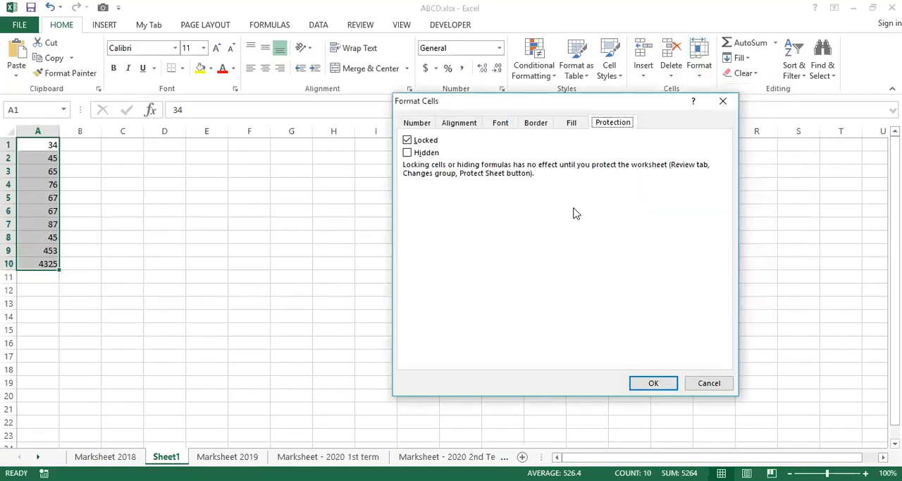
left_click(419, 123)
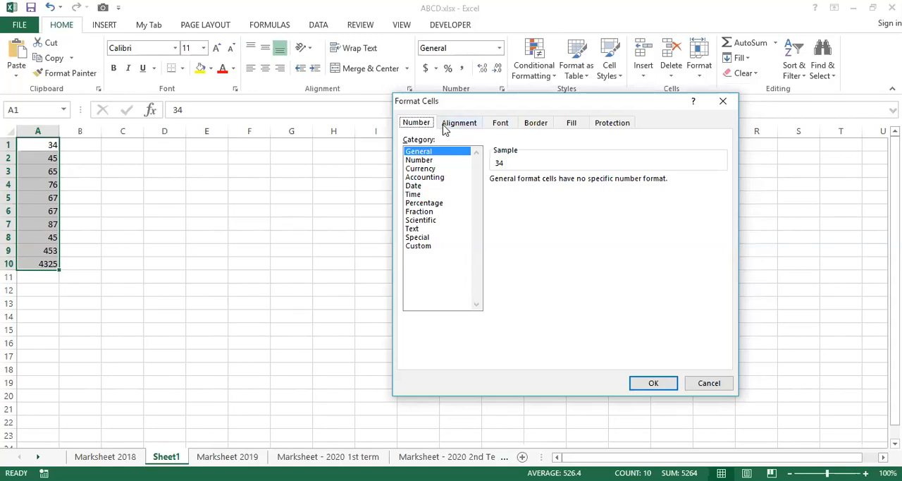
Look through the Alignment, Font and Border formatting options for the selected cells, returning to the number categories.
left_click(448, 124)
left_click(501, 125)
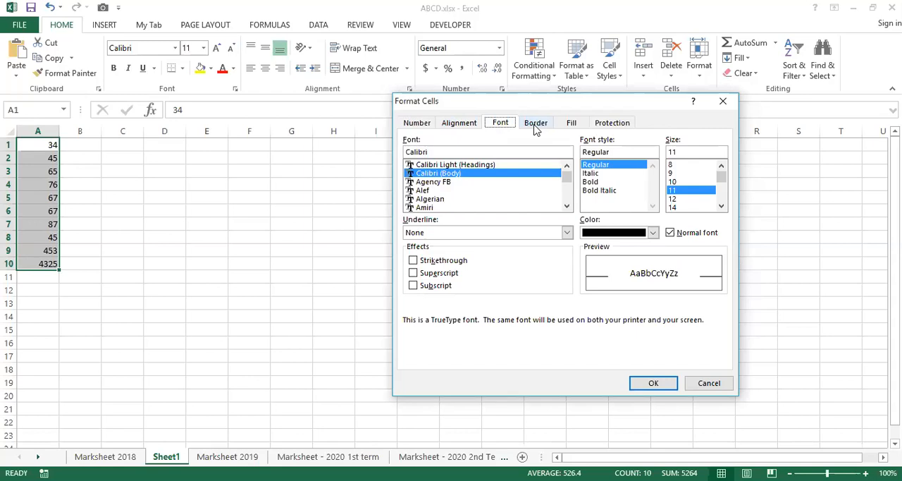
left_click(535, 126)
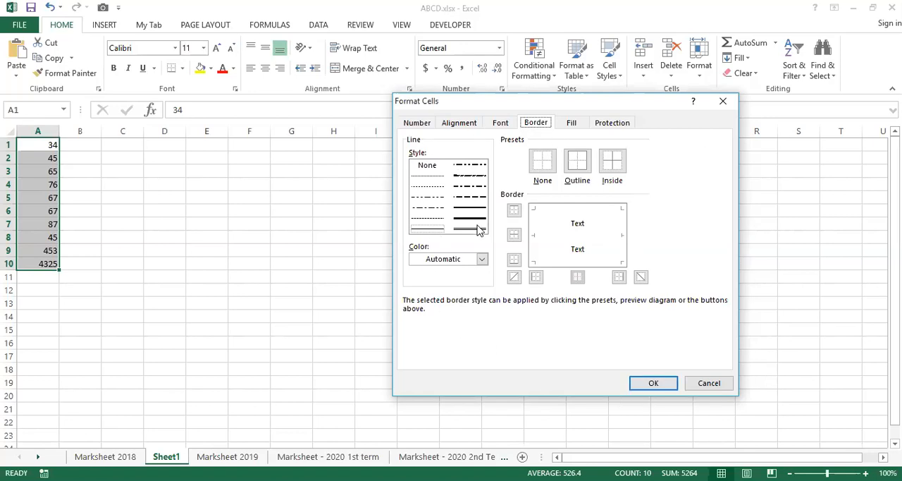
left_click(417, 124)
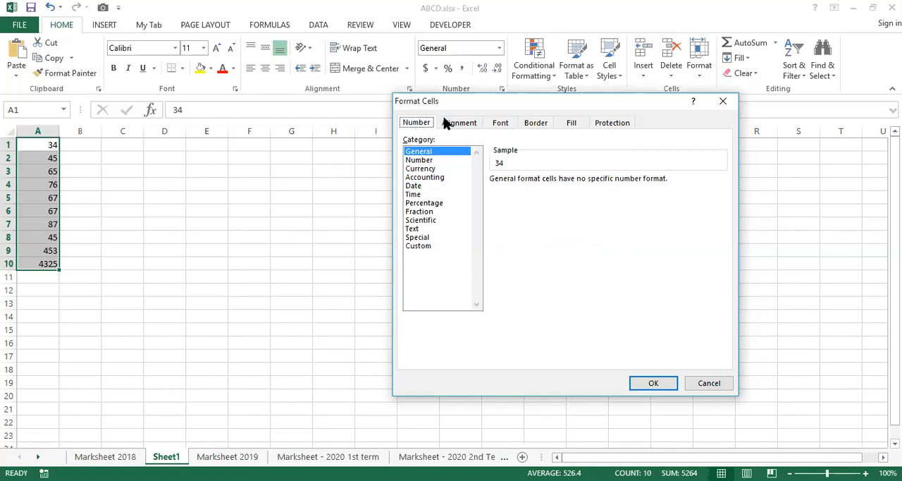
left_click(446, 122)
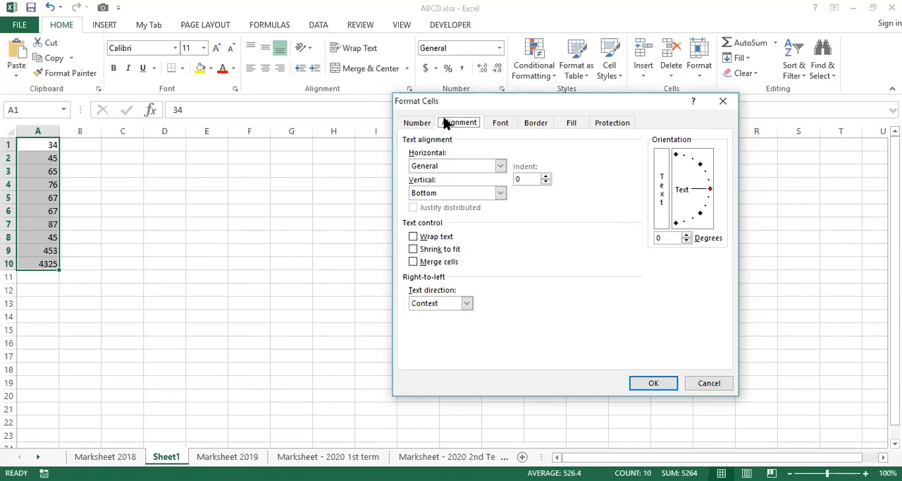
left_click(418, 123)
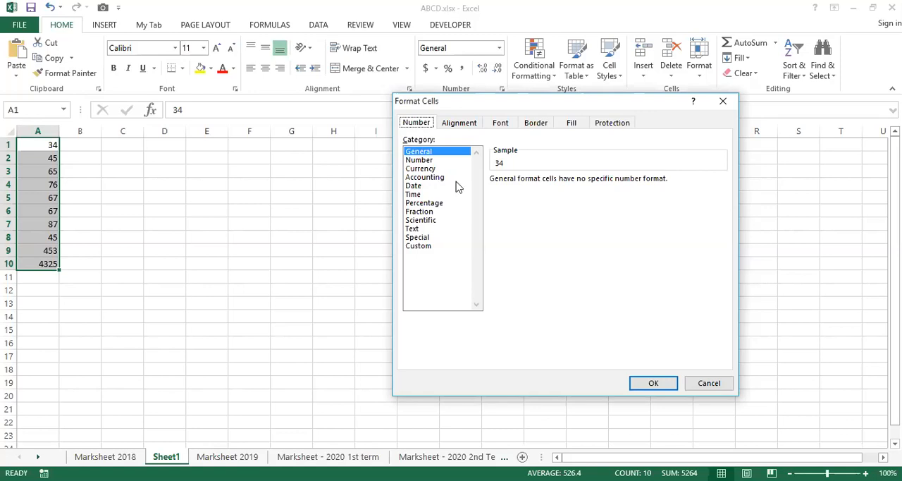
Format cells A1 to A10 as Number with 2 decimal places.
left_click(420, 160)
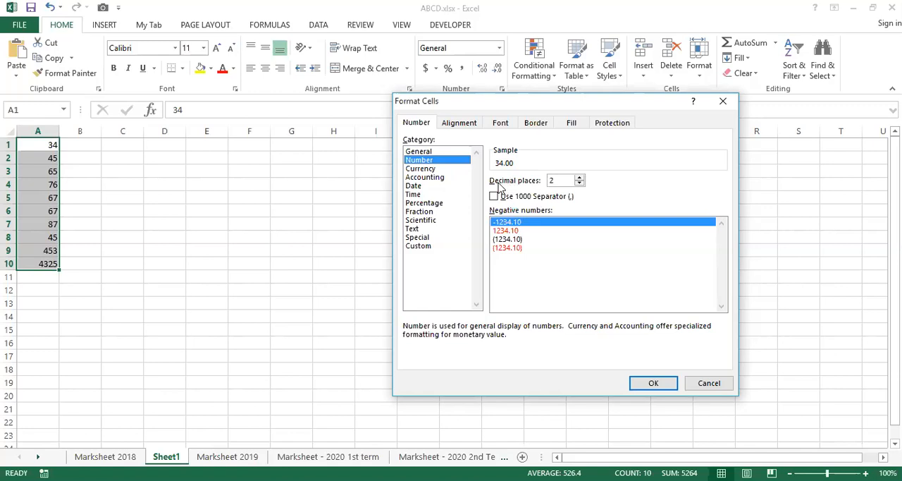
left_click(580, 178)
left_click(581, 177)
left_click(580, 184)
left_click(581, 184)
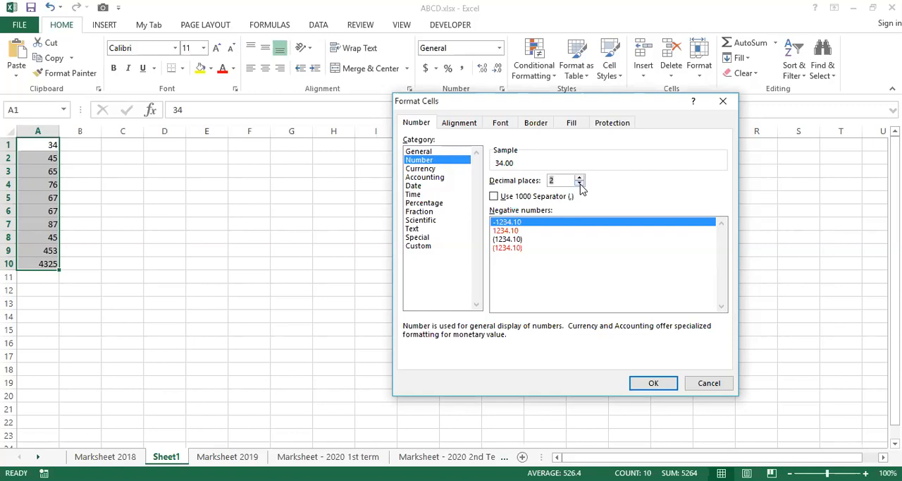
left_click(657, 385)
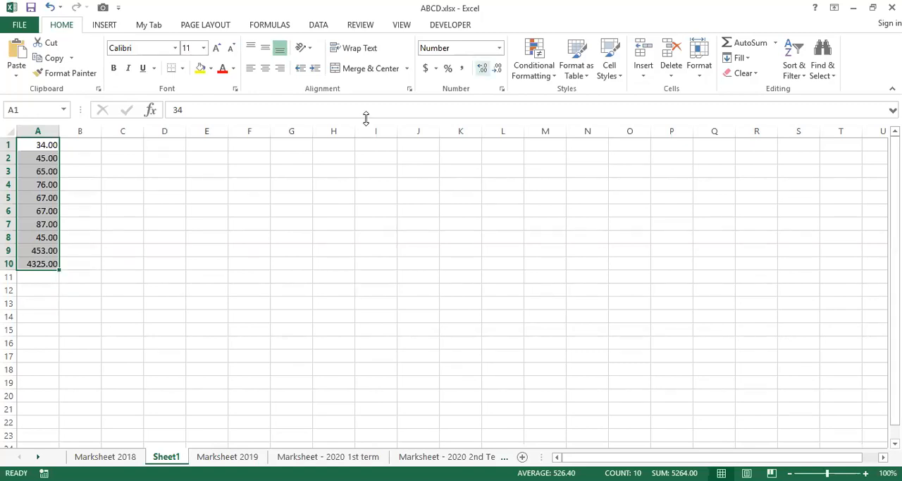
Increase the decimal places shown in cells A1 to A10 to nine.
left_click(482, 68)
left_click(482, 69)
left_click(482, 68)
left_click(482, 69)
left_click(483, 68)
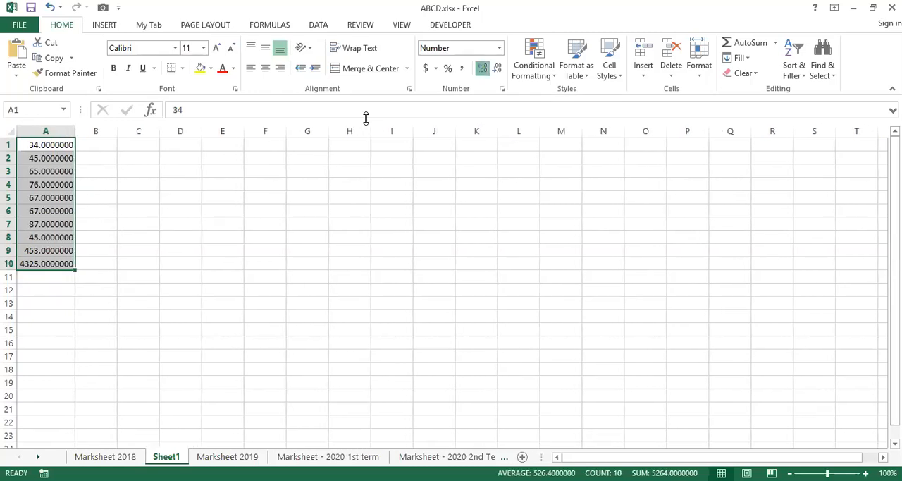
left_click(482, 68)
left_click(482, 68)
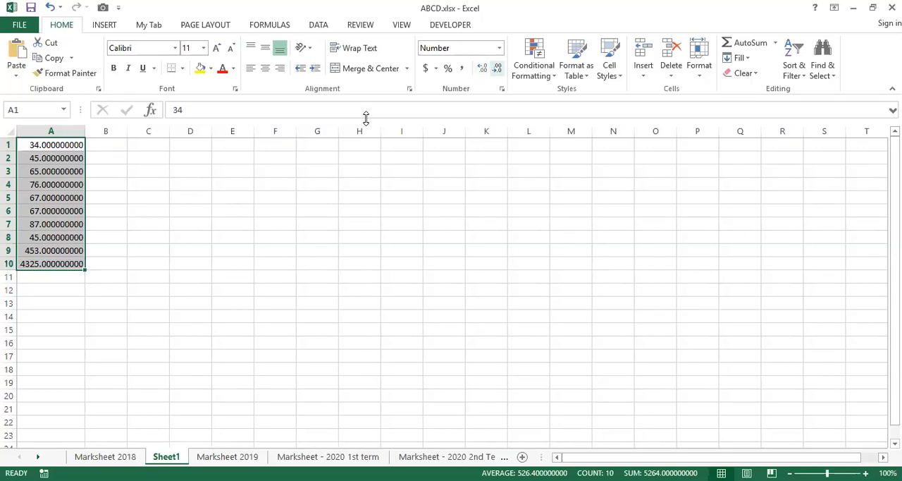
Reduce the decimal places shown in cells A1 to A10 to two.
left_click(497, 69)
left_click(497, 68)
left_click(497, 69)
left_click(497, 69)
left_click(497, 69)
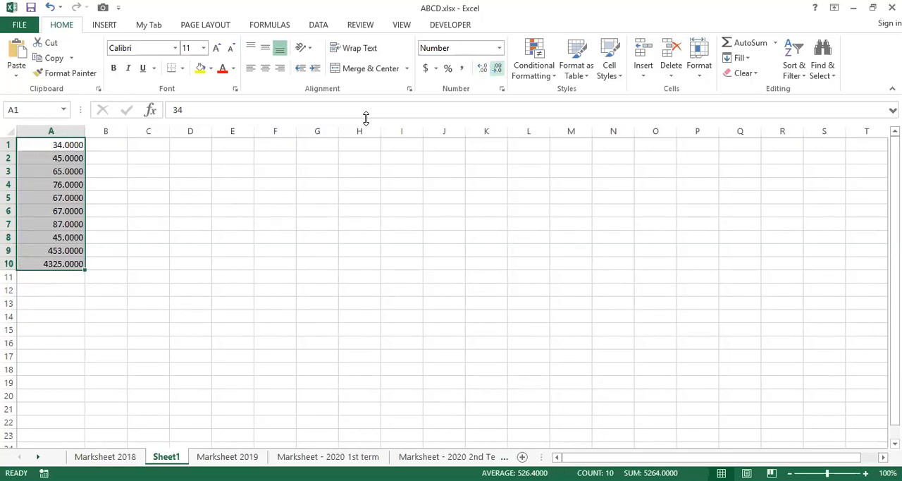
left_click(497, 68)
left_click(497, 69)
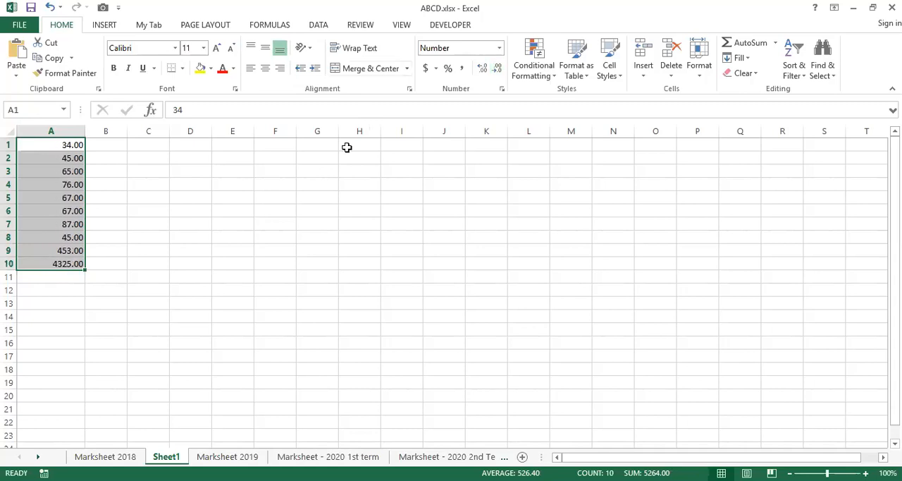
Try the red 1234.10 and the (1234.10) negative number styles for A1 to A10, then apply the -1234.10 style.
left_click(696, 46)
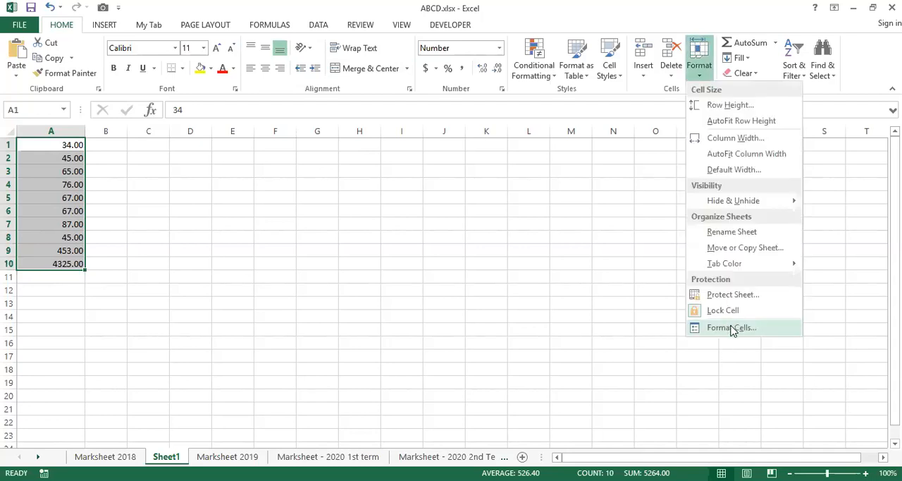
left_click(733, 328)
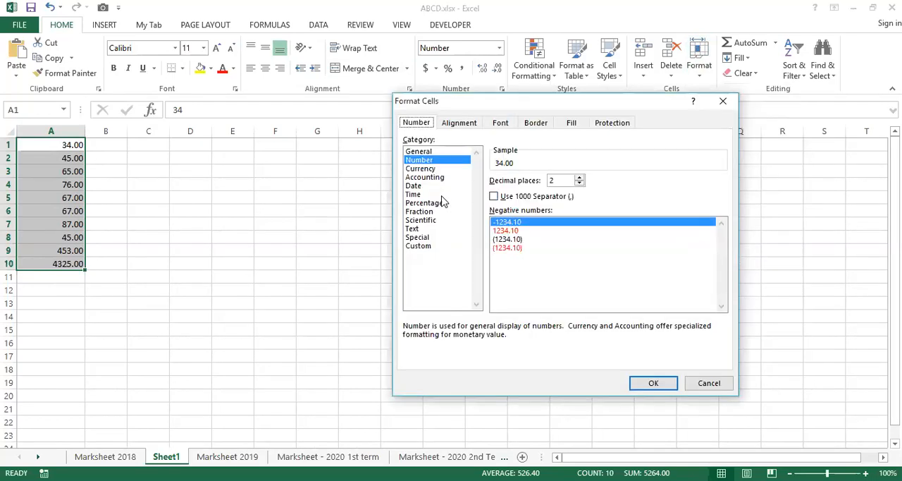
left_click(509, 233)
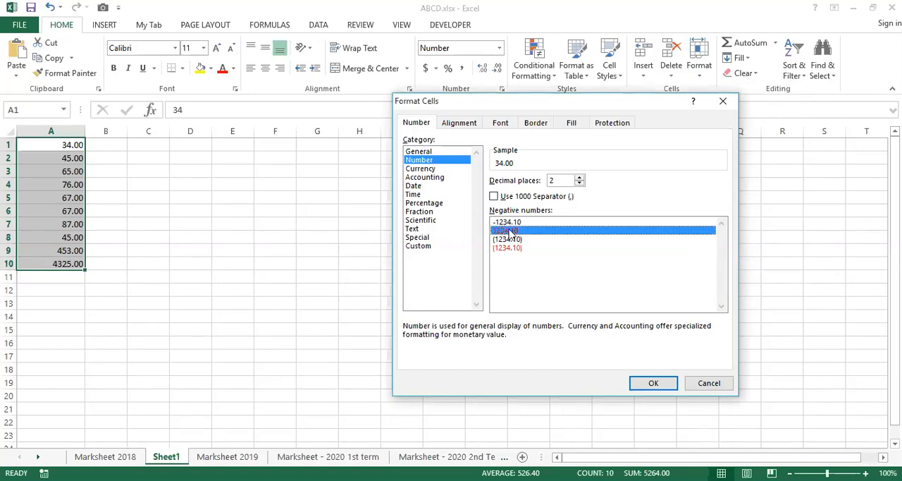
left_click(502, 240)
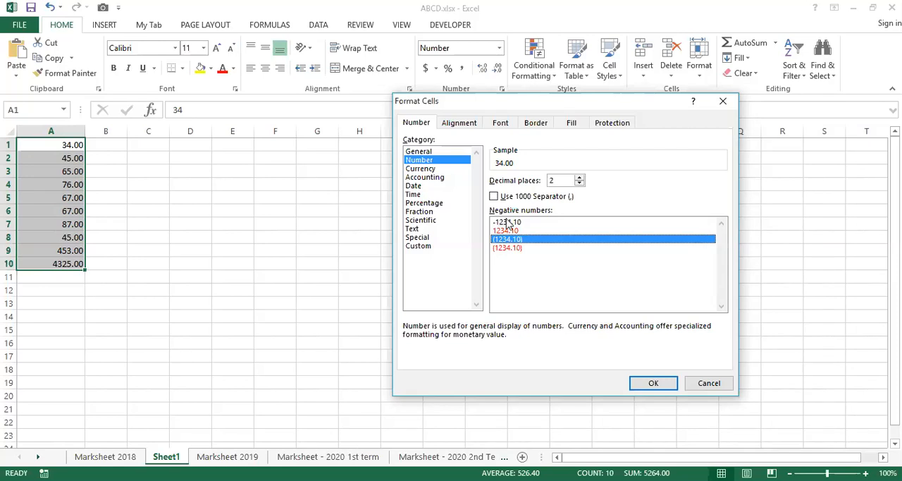
left_click(508, 222)
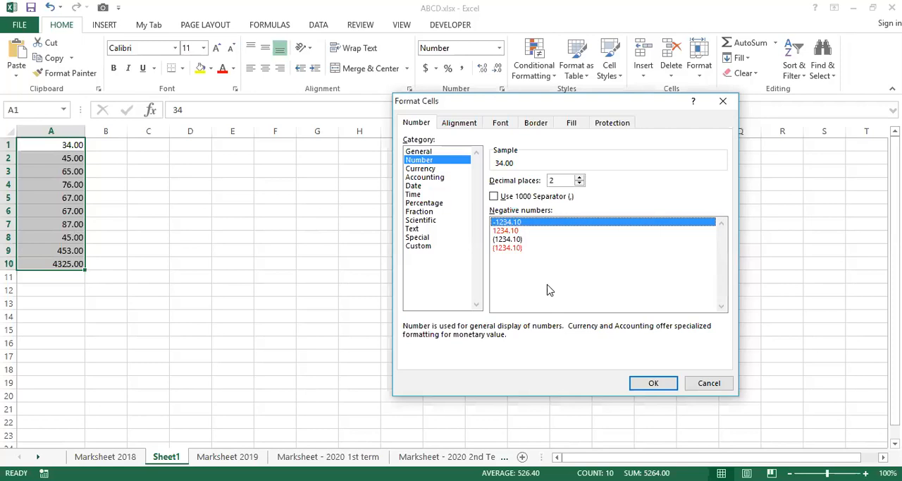
left_click(505, 232)
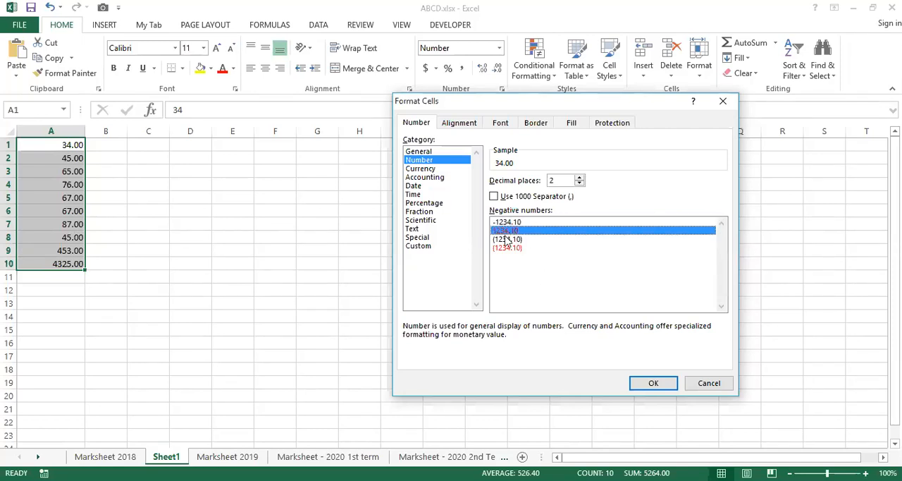
left_click(506, 240)
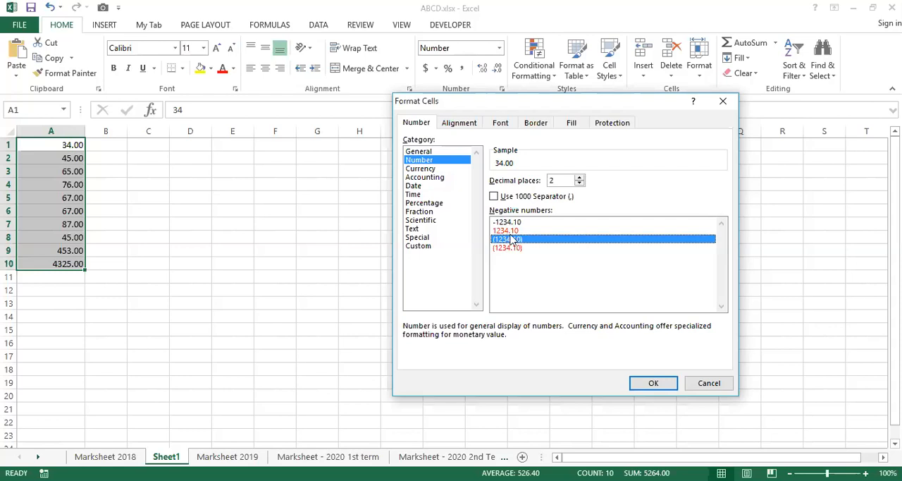
left_click(506, 222)
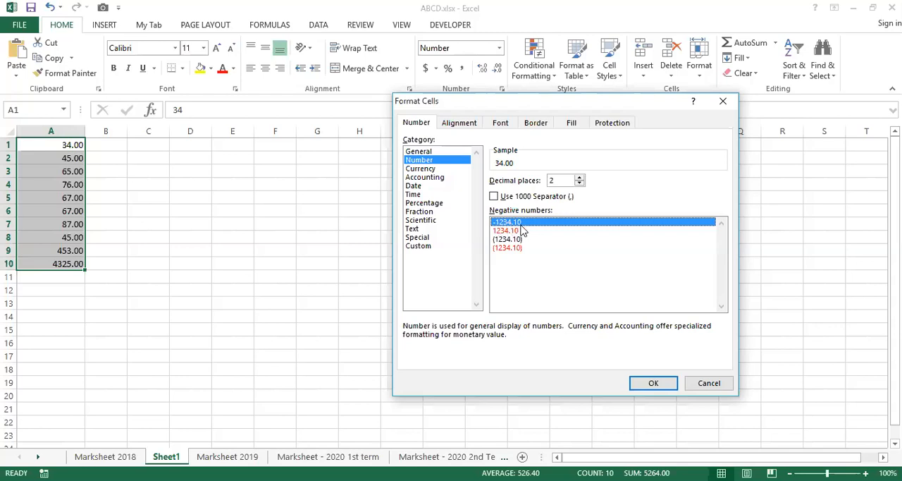
left_click(652, 385)
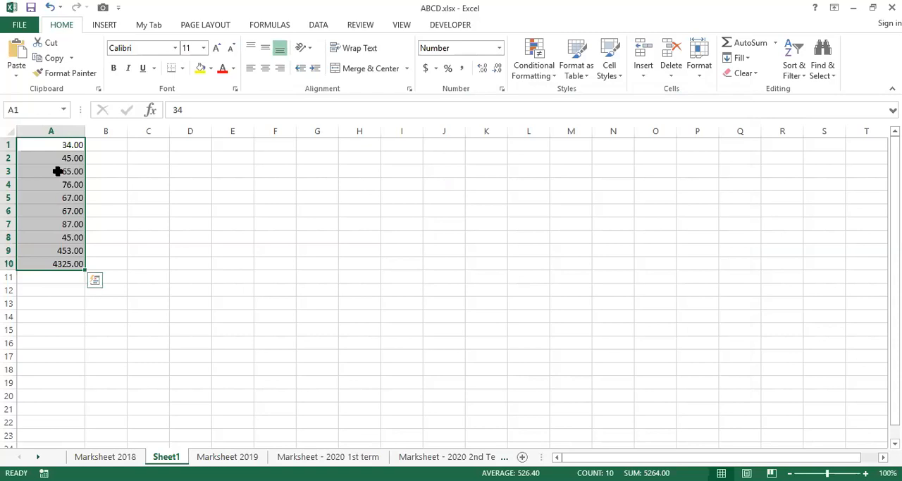
Replace the values in A3 and A4 with the negative numbers -25.56 and -57.2569.
left_click(62, 171)
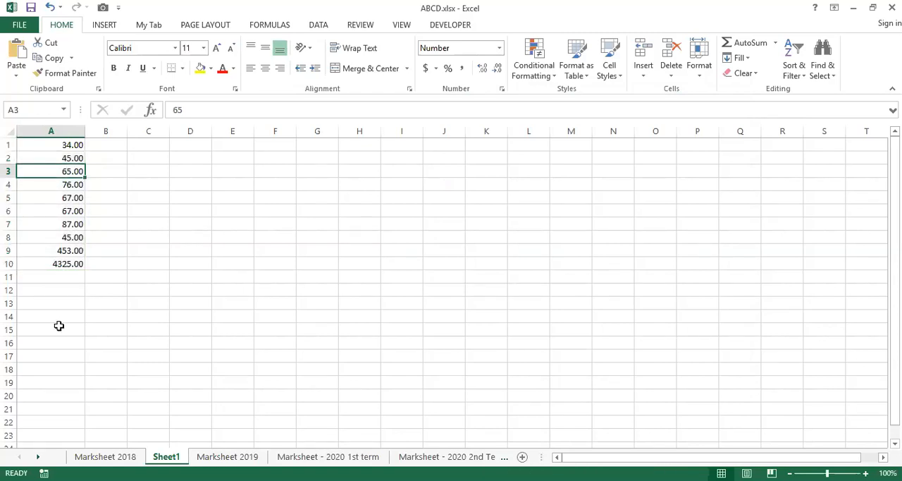
type("-25.56")
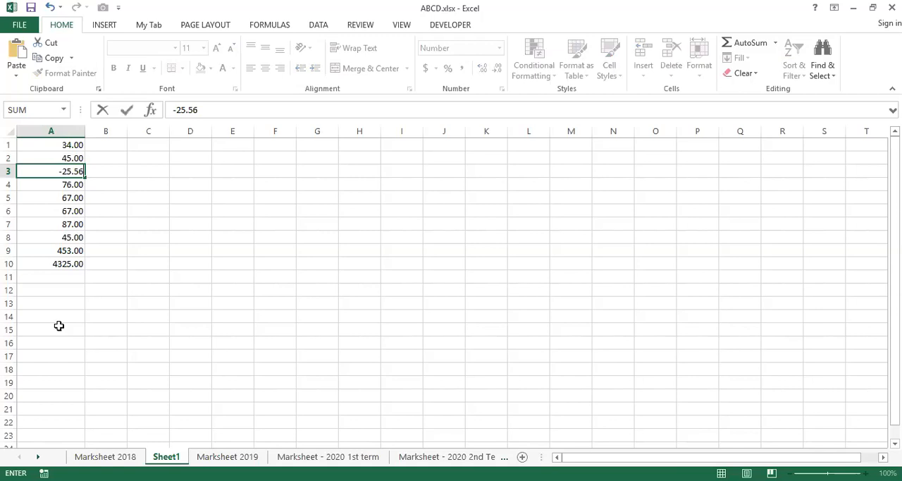
key("Return")
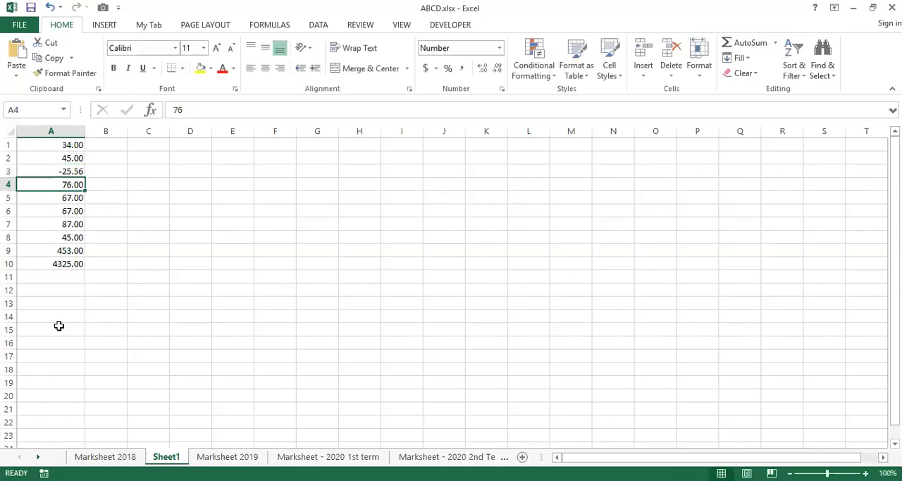
type("-5")
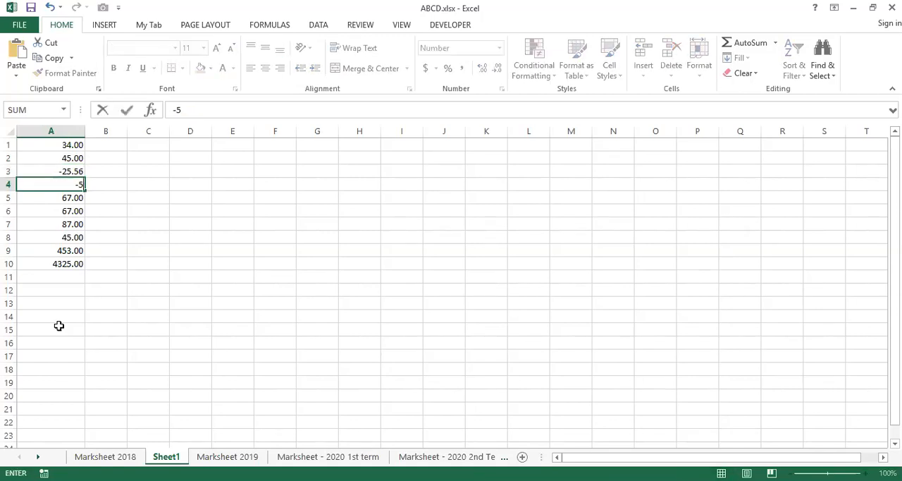
type("7.2649")
key("Return")
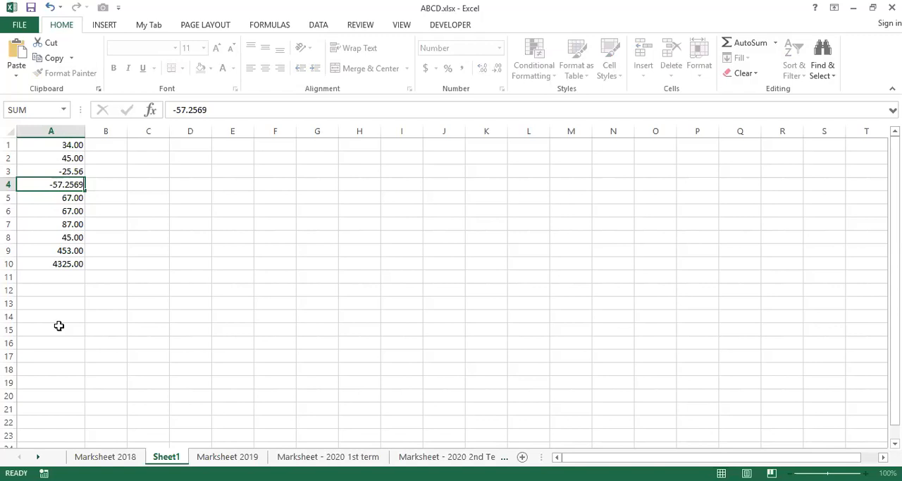
key("Return")
Replace the value in cell A10 with -2541.256.
key("Down")
key("Down")
key("Down")
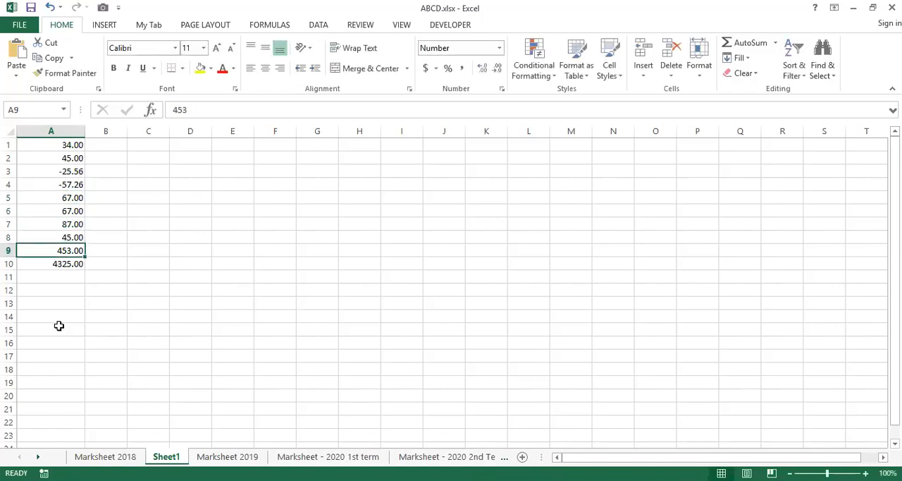
key("Down")
type("-25")
type("41.2")
type("56")
key("Return")
Apply the red 1234.10 negative number style to cells A1 to A10.
key("Up")
key("Up")
key("Up")
key("Up")
key("Up")
key("Up")
key("Up")
key("Up")
key("Up")
key("Up")
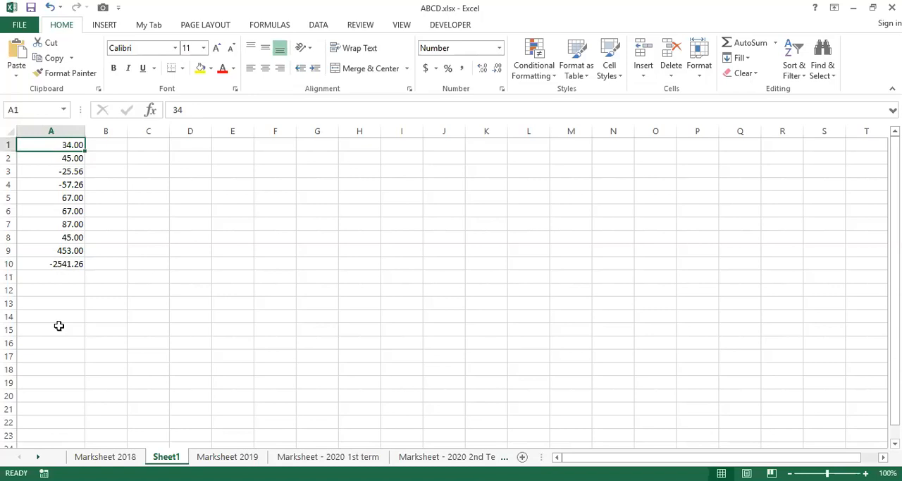
key("shift+Down")
key("shift+Down")
key("shift+Down")
key("shift+Down")
key("shift+Down")
key("shift+Down")
key("shift+Down")
key("shift+Down")
key("shift+Down")
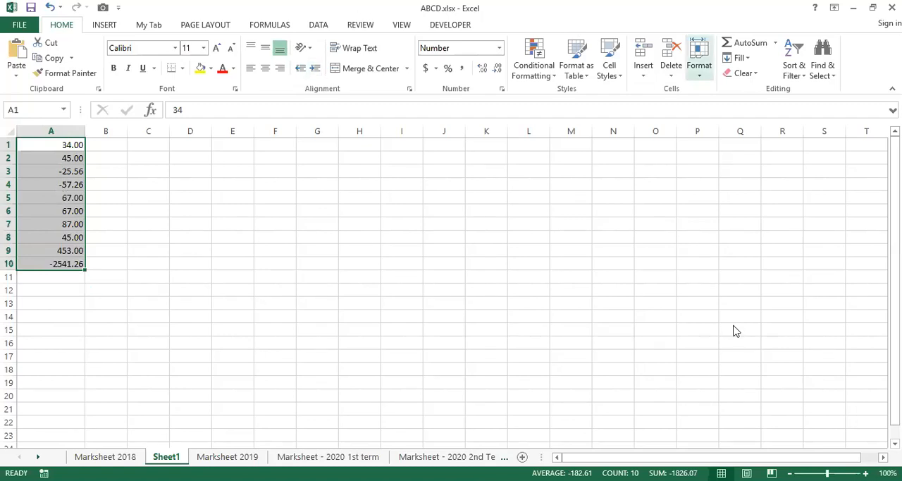
left_click(700, 60)
left_click(735, 329)
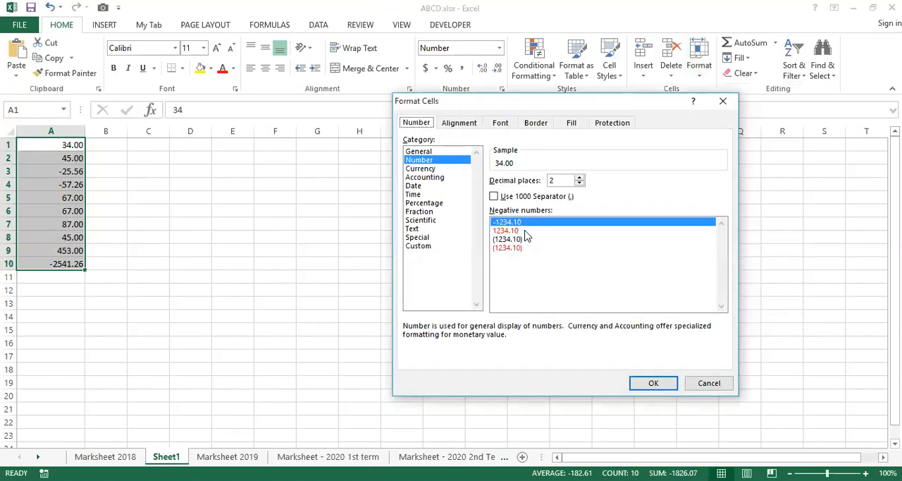
left_click(525, 233)
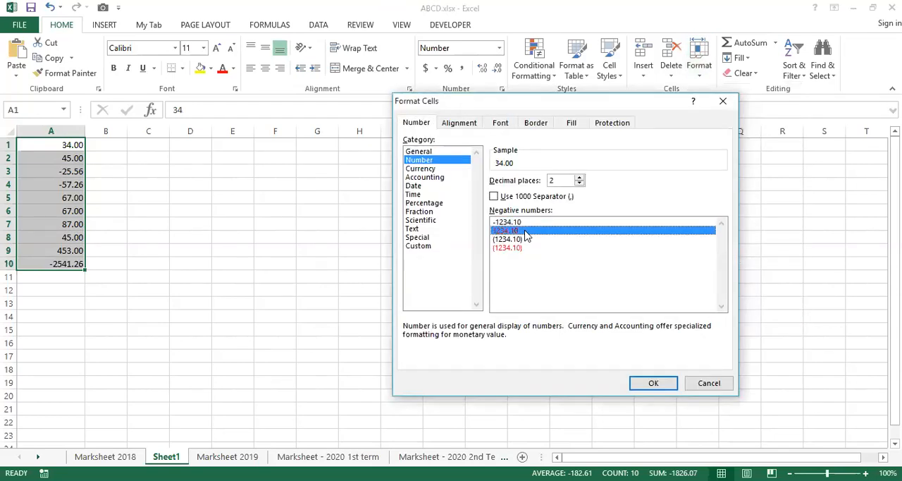
left_click(654, 383)
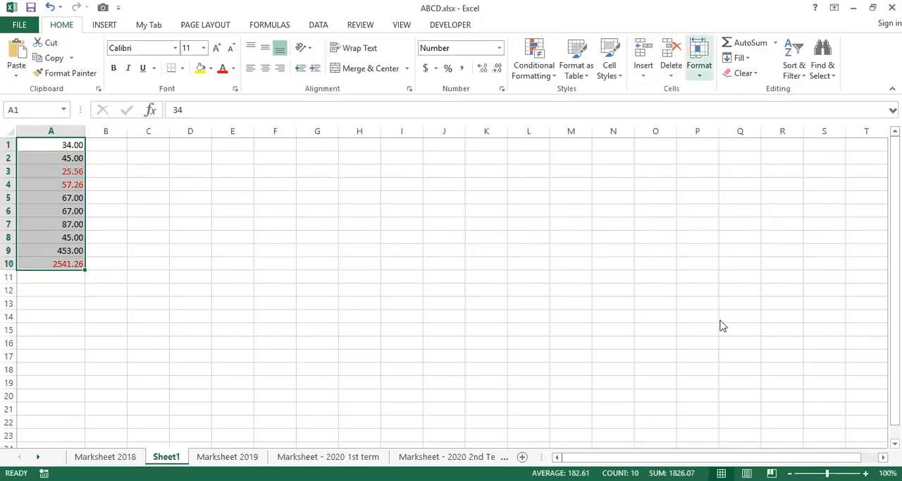
Switch the negative number style of A1 to A10 to the black (1234.10) option.
left_click(699, 65)
left_click(722, 328)
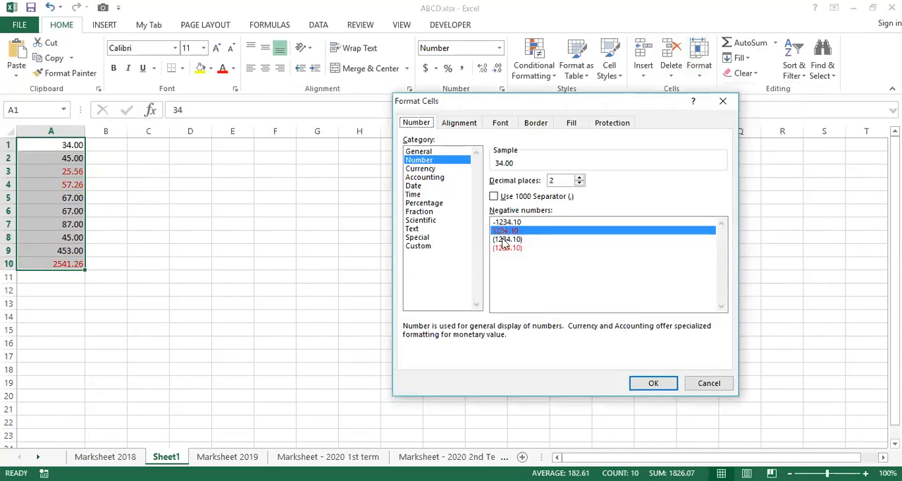
left_click(506, 239)
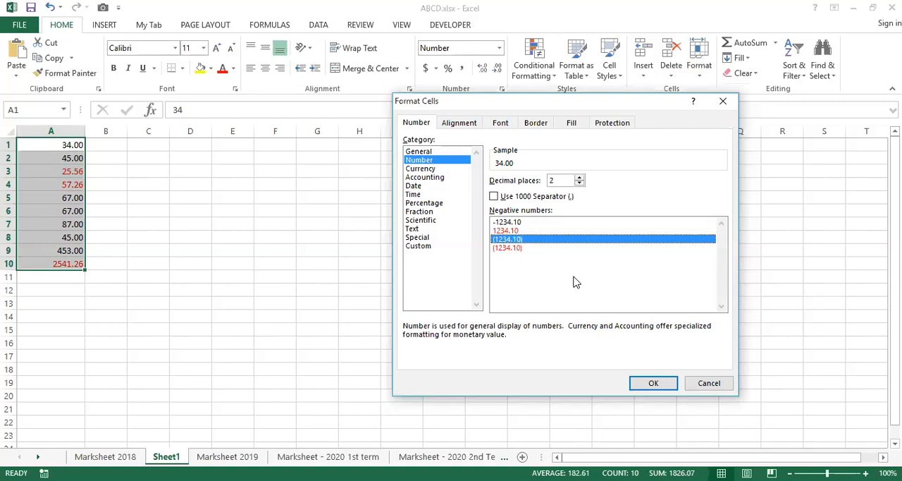
left_click(655, 384)
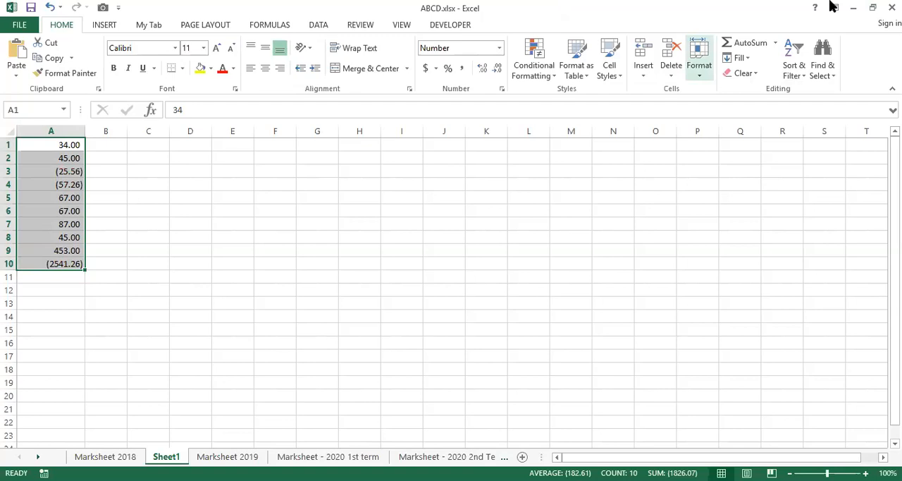
Format A1 to A10 as Currency with the ₹ English (India) symbol.
left_click(700, 62)
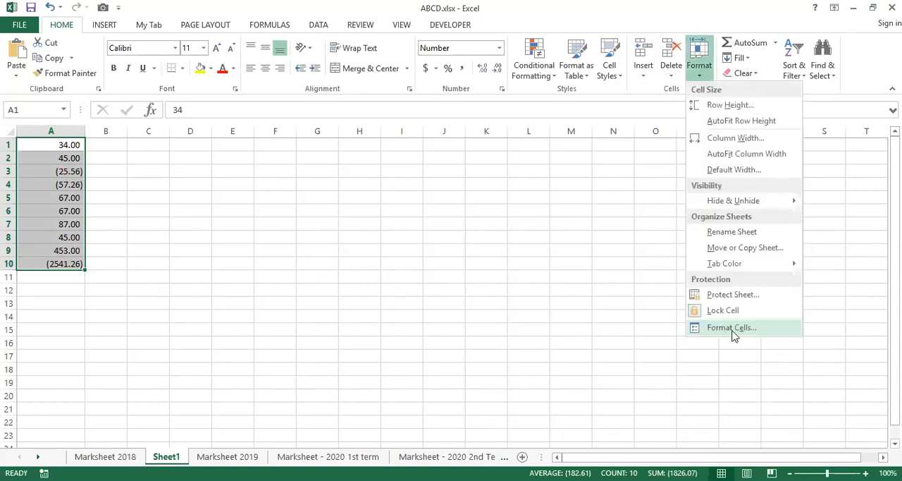
left_click(733, 328)
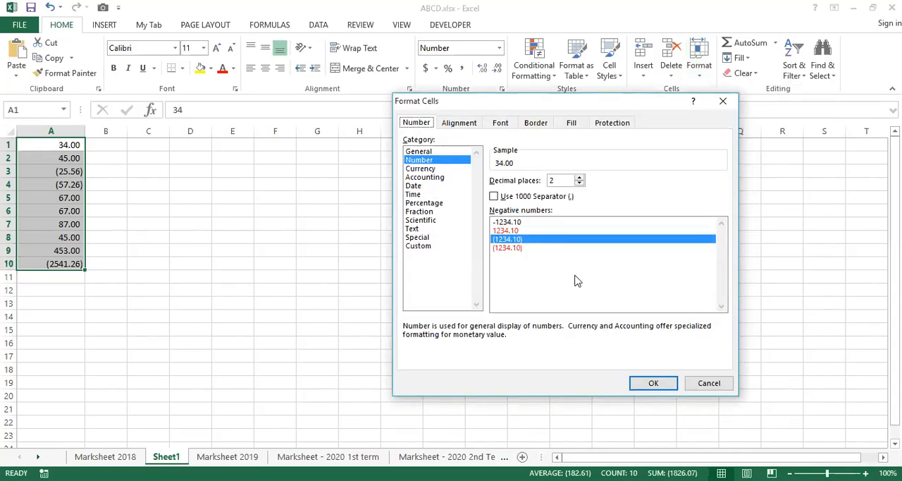
left_click(426, 169)
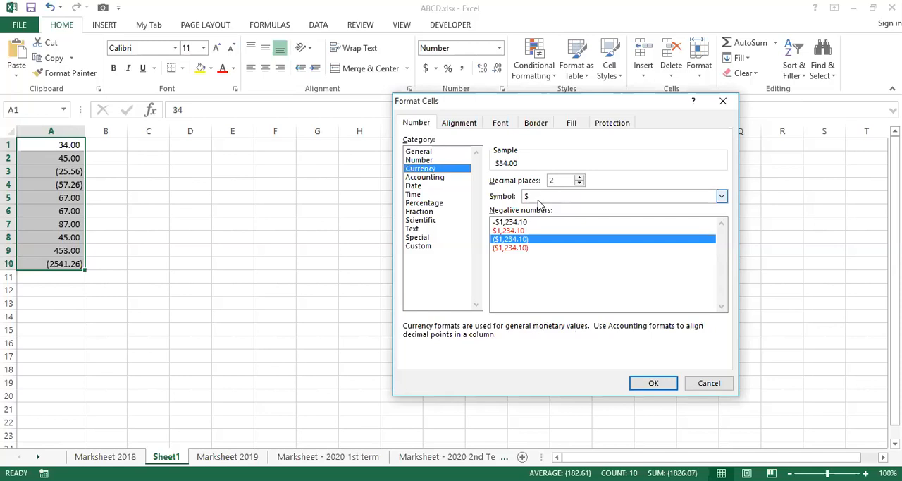
left_click(720, 197)
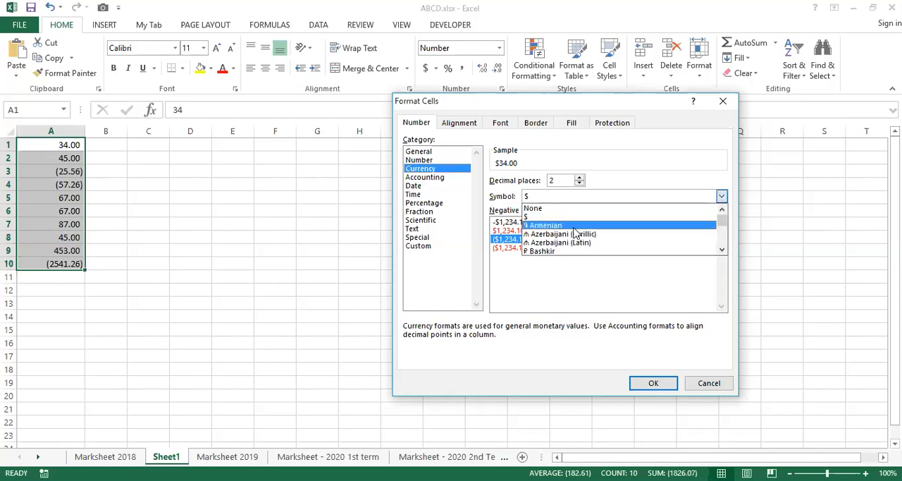
scroll(575, 233, "down", 1)
scroll(574, 234, "down", 4)
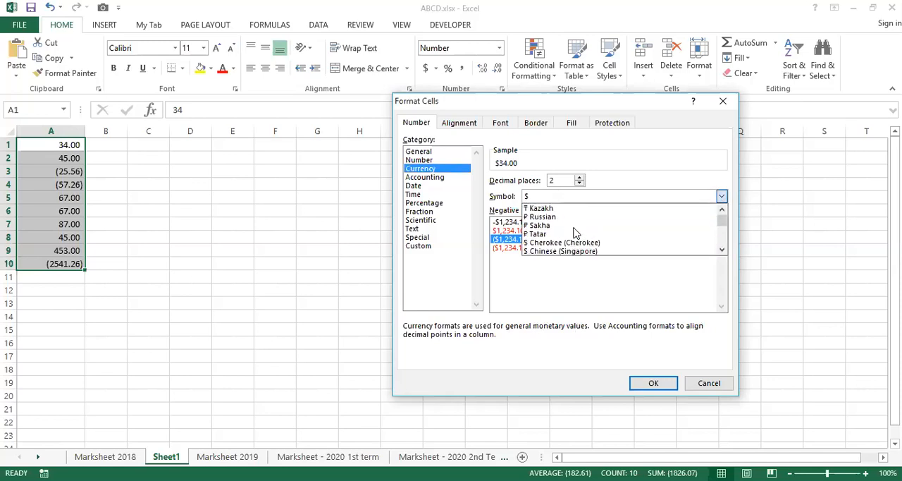
scroll(575, 234, "down", 5)
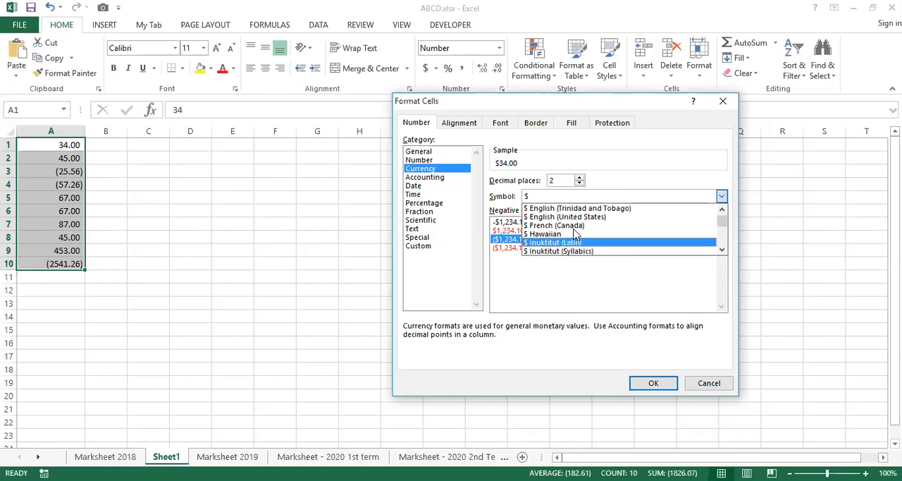
scroll(574, 233, "down", 5)
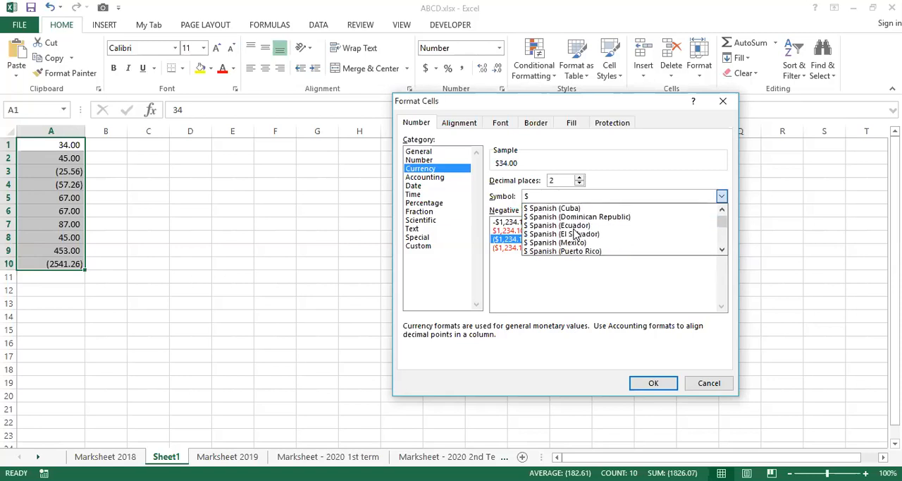
scroll(574, 234, "down", 3)
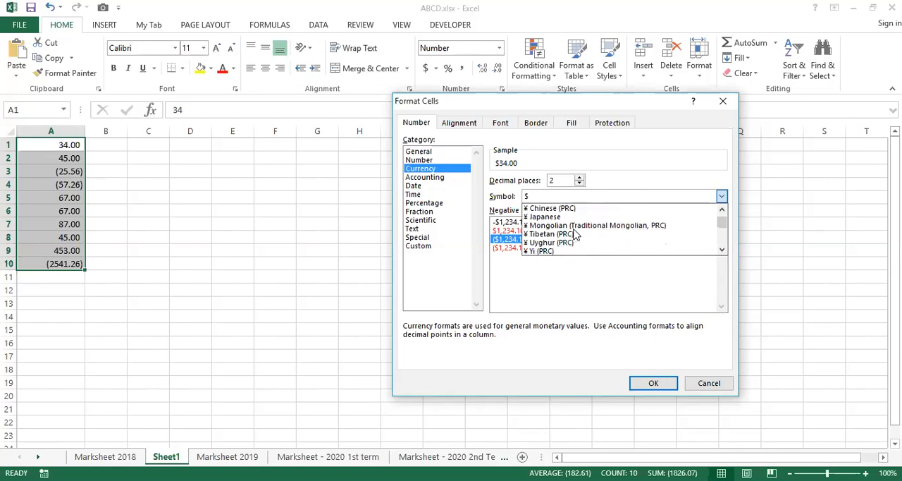
scroll(564, 237, "down", 1)
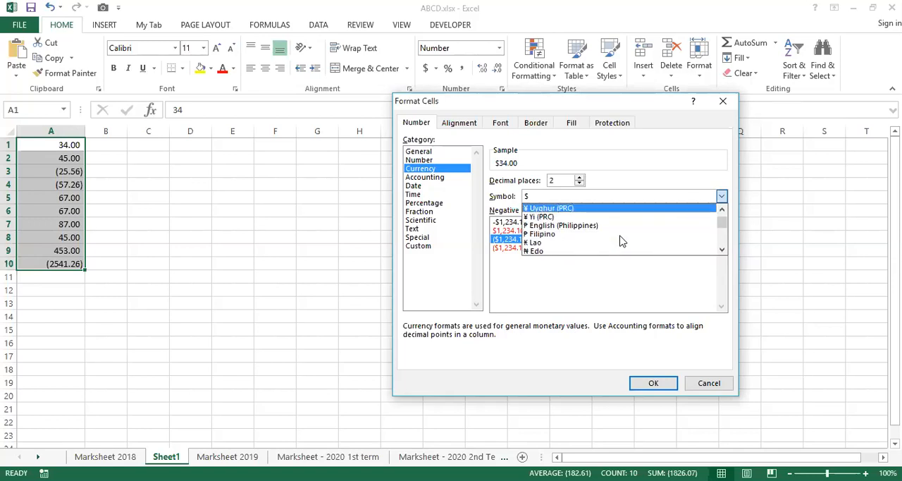
scroll(564, 237, "down", 4)
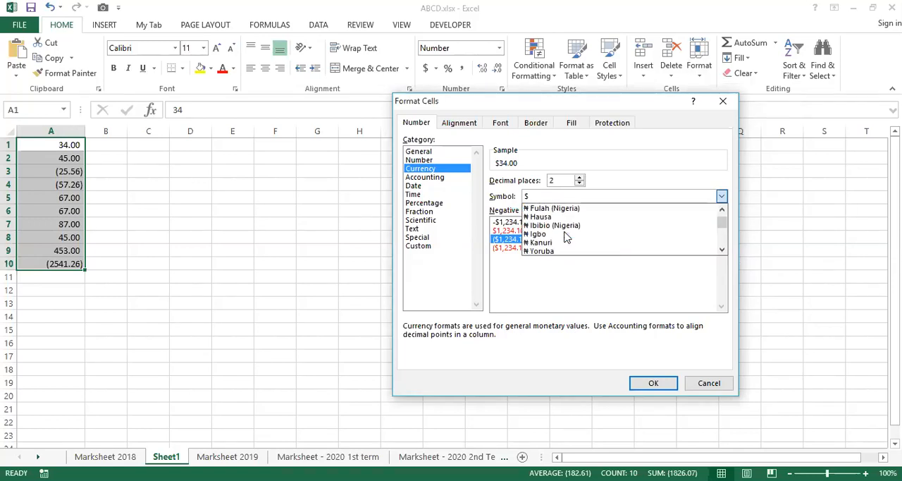
scroll(564, 237, "down", 4)
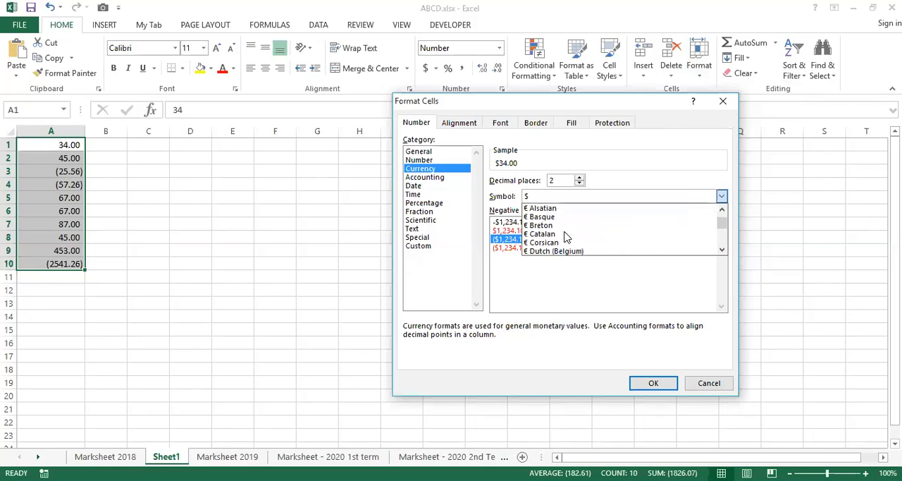
scroll(564, 236, "down", 4)
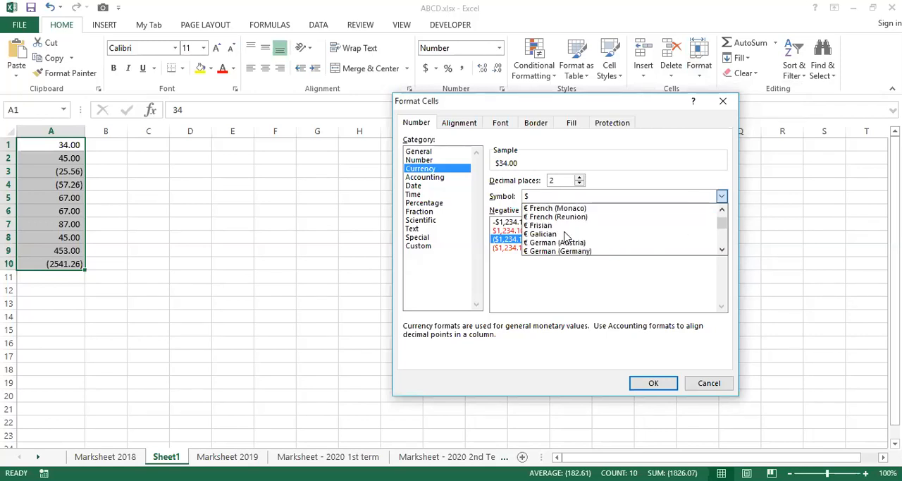
scroll(566, 237, "down", 4)
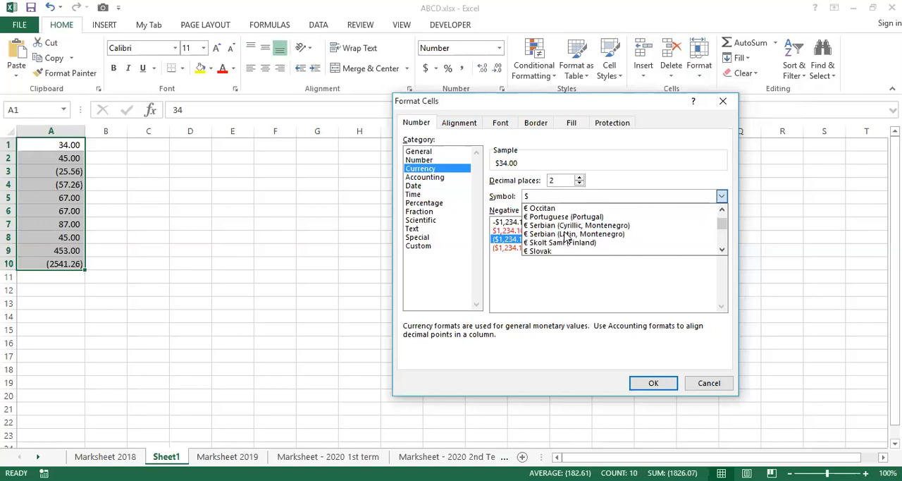
scroll(566, 237, "down", 4)
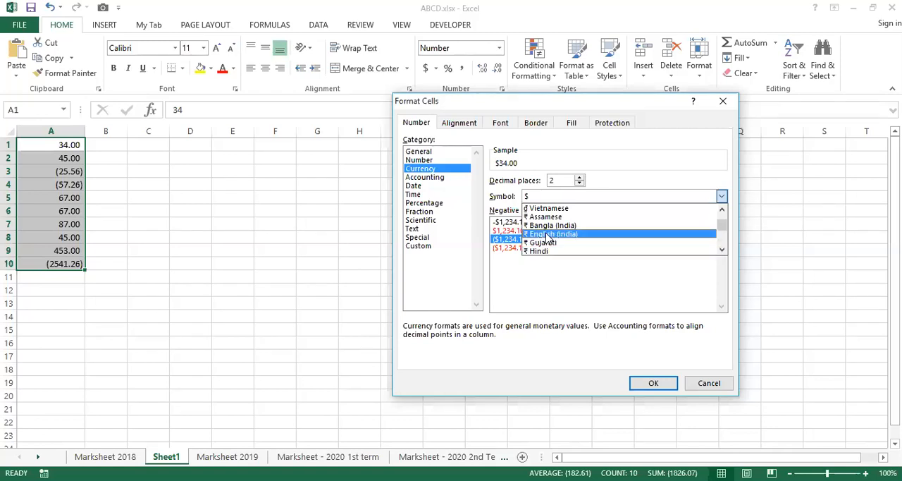
left_click(549, 234)
left_click(653, 384)
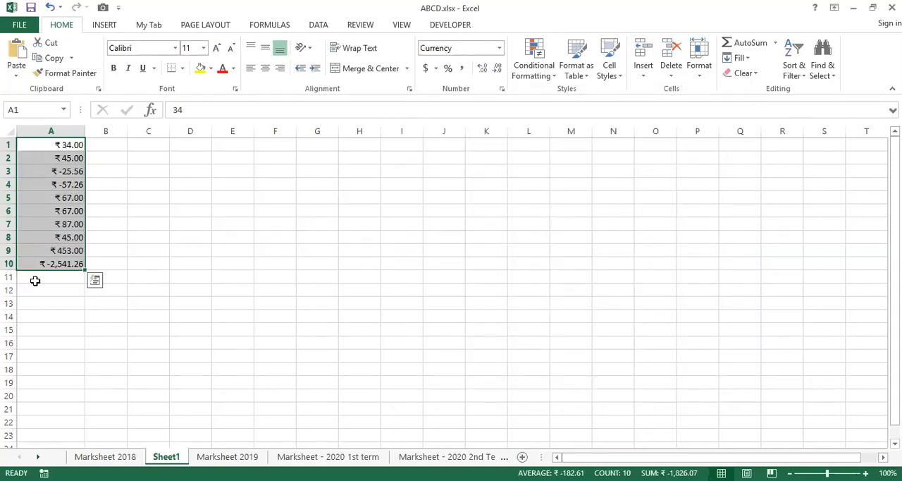
Change A1 to A10 to the Number category with 0 decimal places, keeping the 1000 separator on, and deselect the range.
left_click(710, 44)
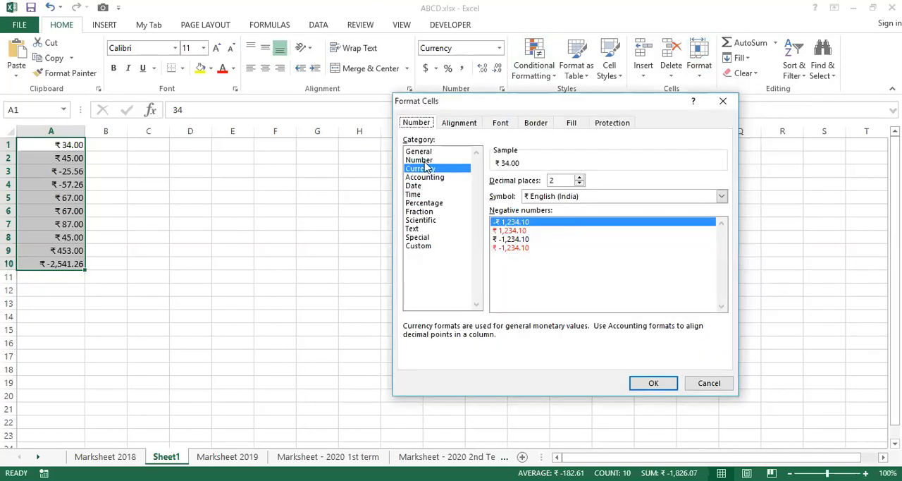
left_click(421, 160)
left_click(579, 183)
left_click(579, 184)
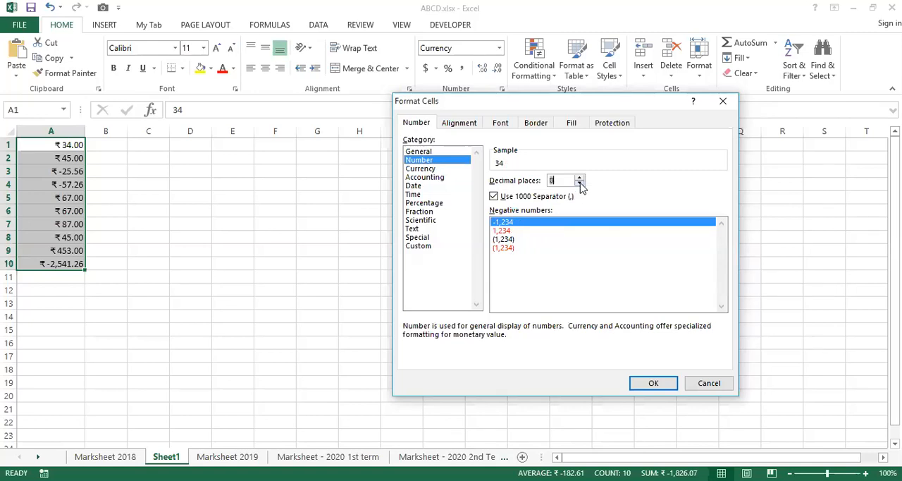
left_click(650, 387)
left_click(332, 274)
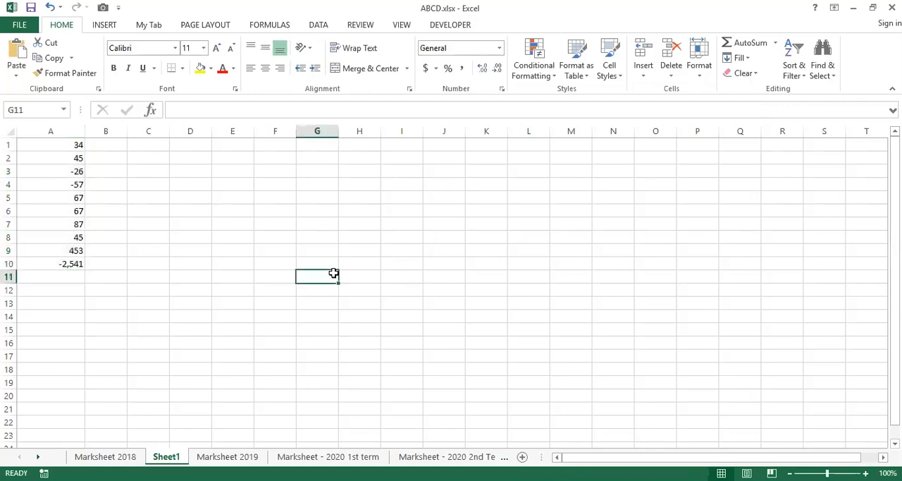
Increase the height of row 1 to several times the default and widen column A to more than double.
left_click(141, 145)
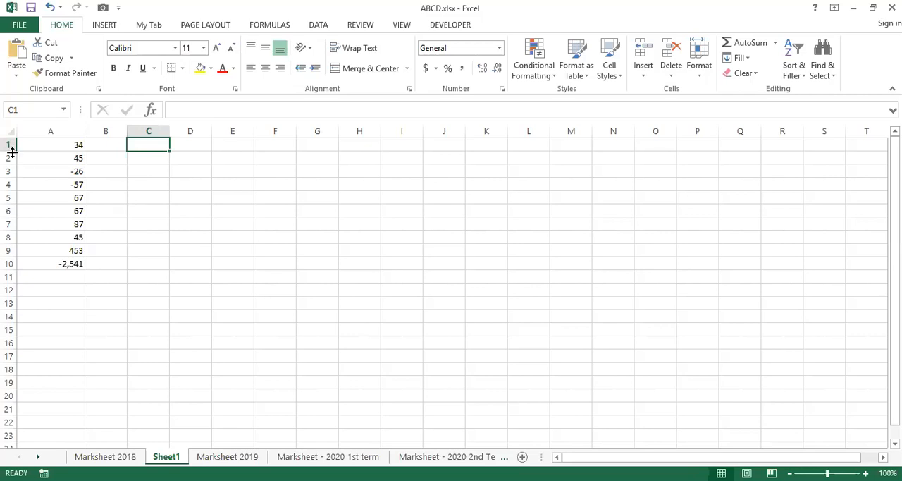
left_click_drag(12, 152, 12, 208)
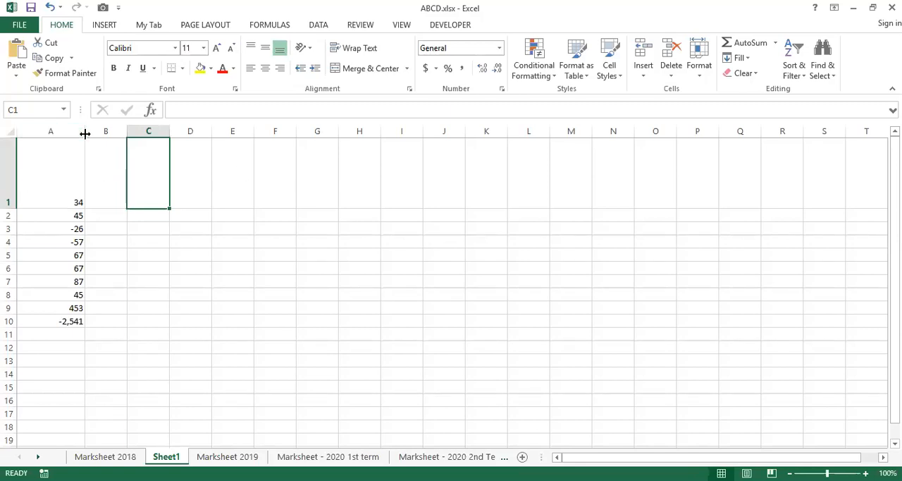
left_click_drag(85, 133, 178, 143)
Set the font size of cell A1 to 28.
left_click(107, 170)
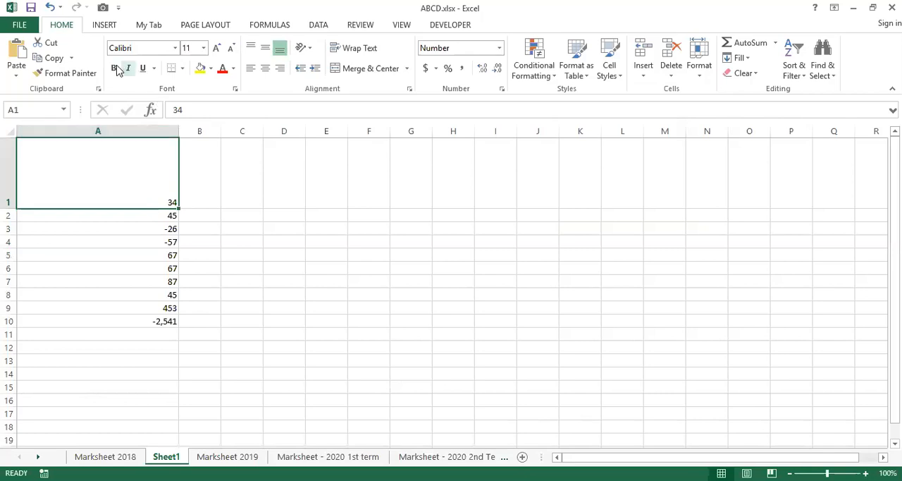
left_click(204, 46)
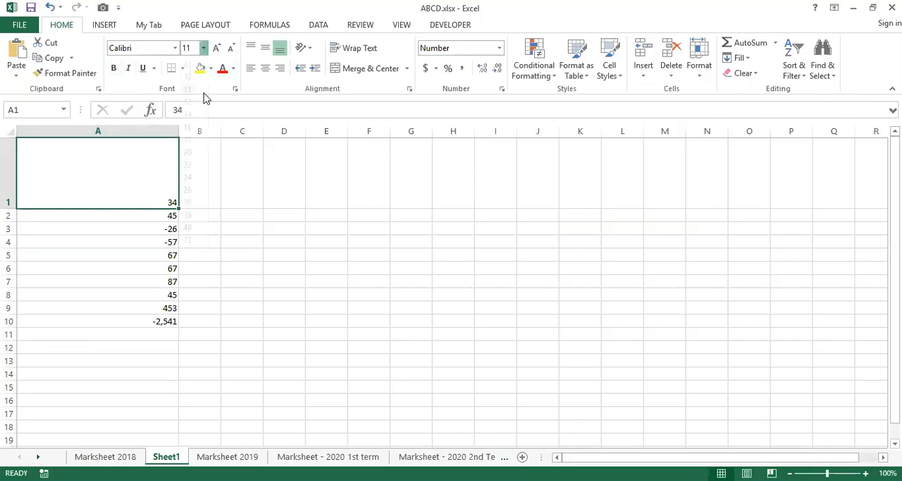
left_click(189, 213)
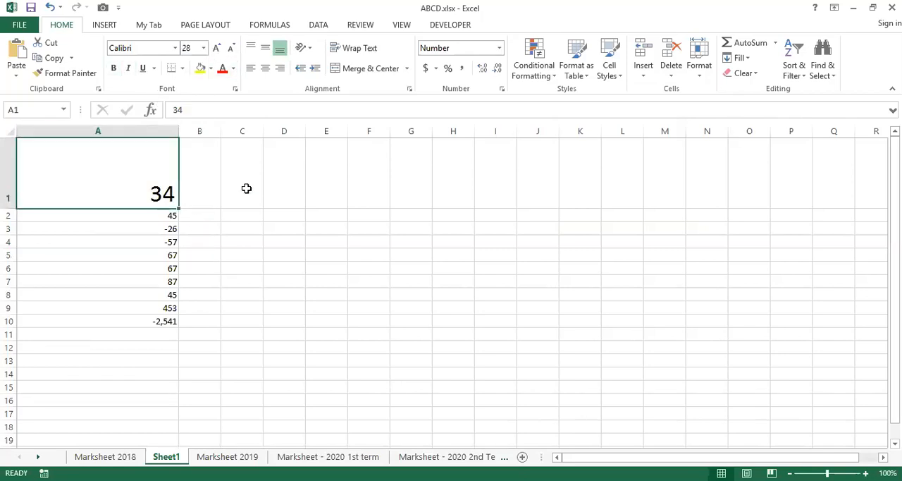
Enlarge the font of cell A2 to size 16 and make row 2 taller.
left_click(130, 219)
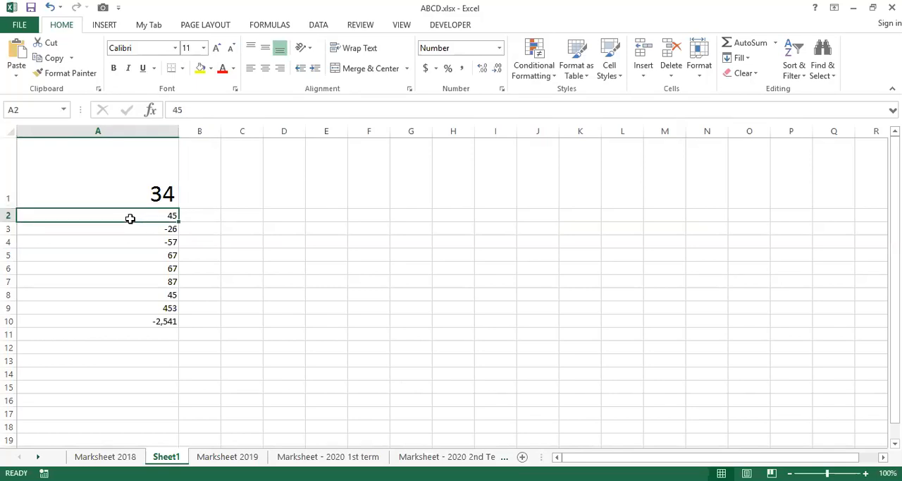
left_click(220, 49)
left_click(220, 49)
left_click(220, 49)
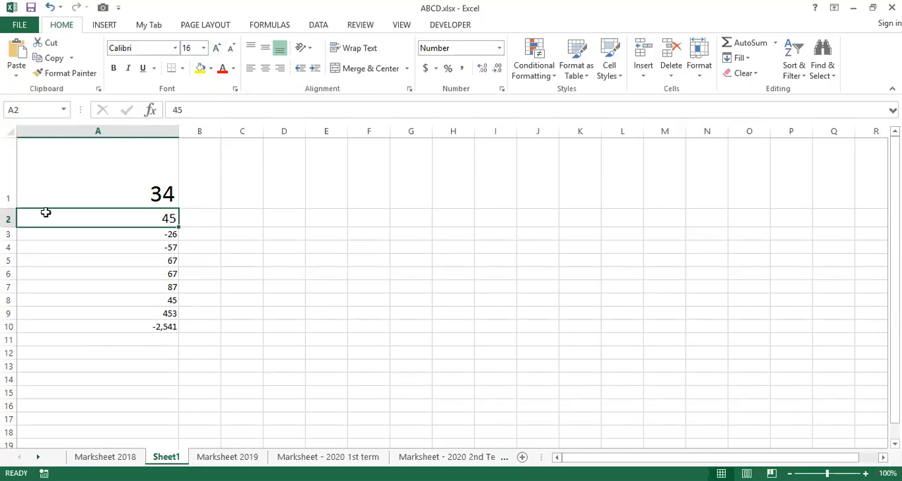
left_click_drag(16, 227, 12, 242)
left_click(222, 227)
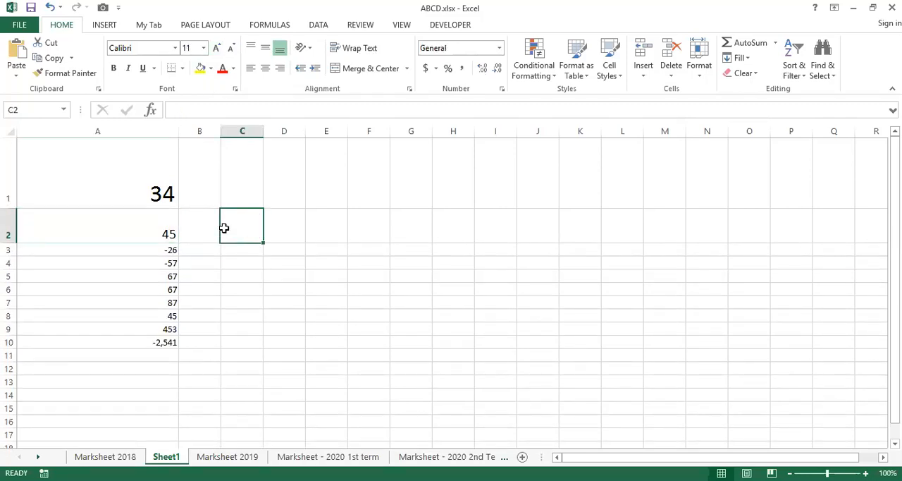
Set the row height of cells A1 to A10 to 25.
left_click(127, 177)
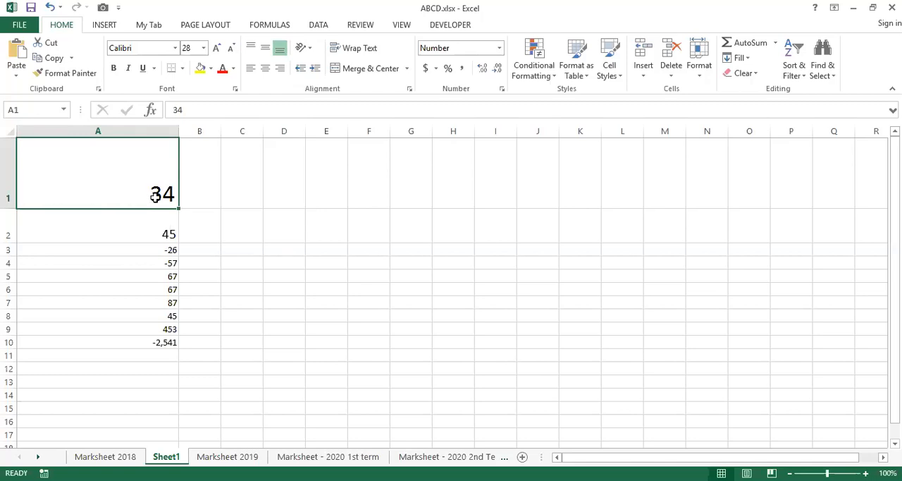
left_click_drag(159, 175, 148, 341)
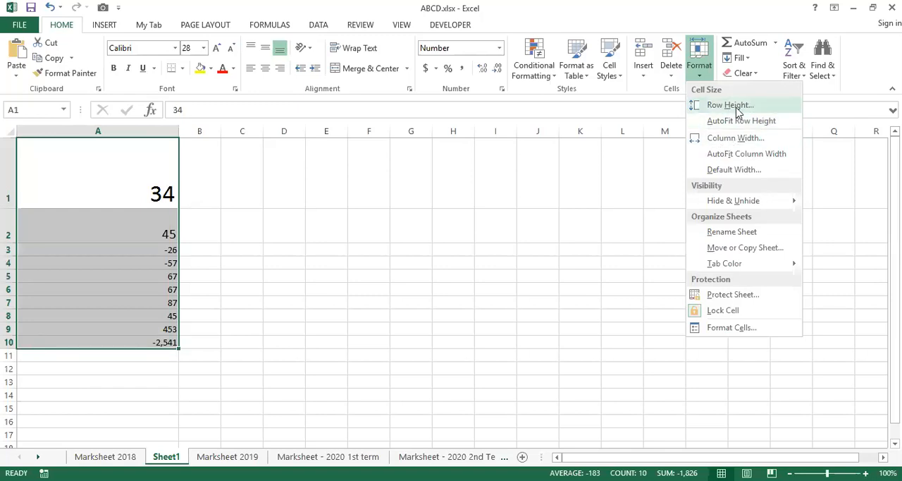
left_click(737, 105)
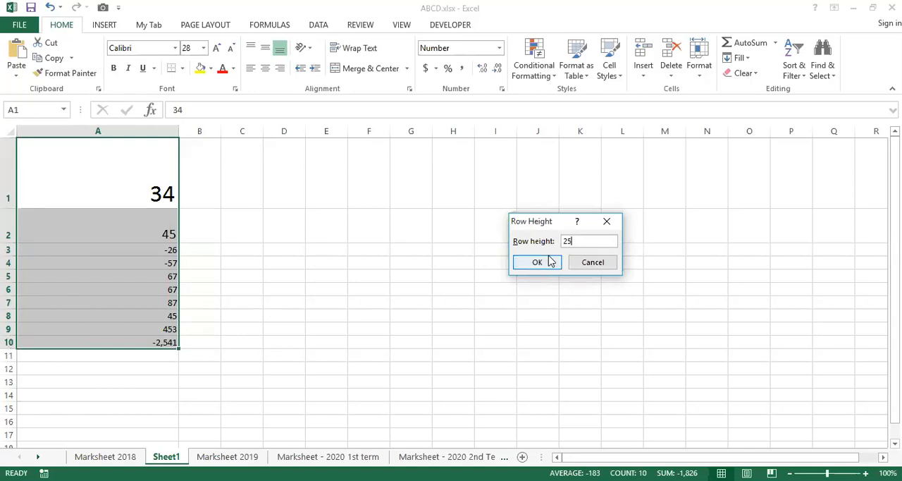
left_click(538, 262)
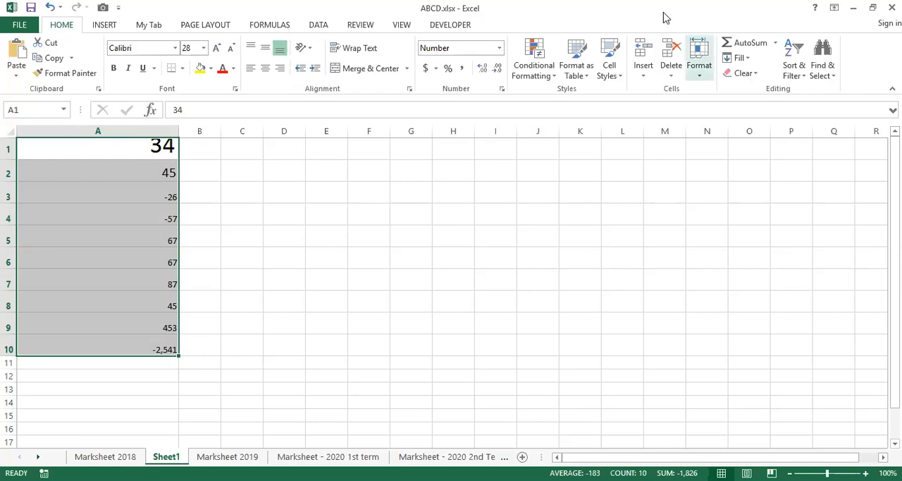
Set the row height of the selected rows 1 to 10 to 30.
left_click(700, 67)
left_click(695, 105)
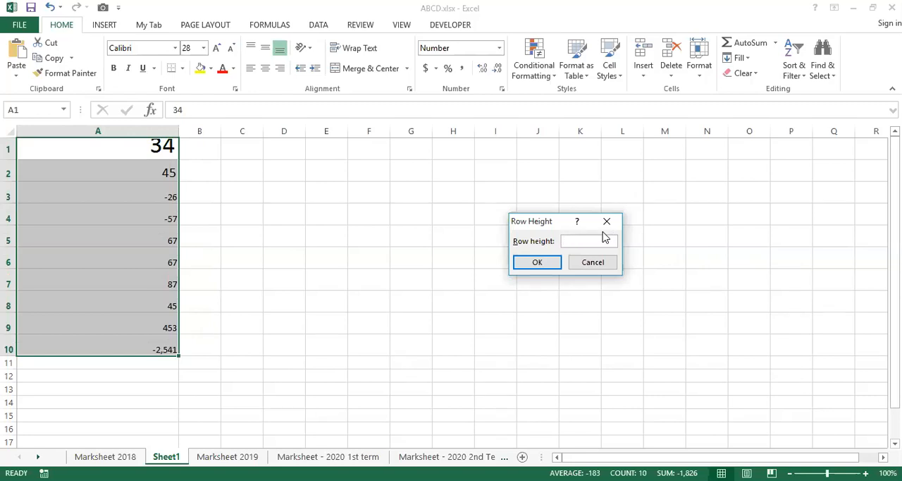
type("30")
key("Return")
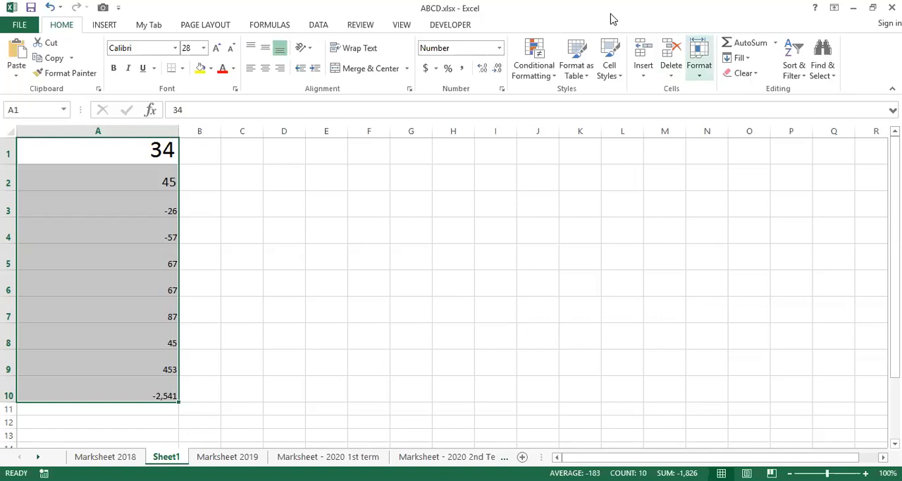
AutoFit the height of rows 1 to 10 and check cells A1, A2 and A3.
left_click(699, 60)
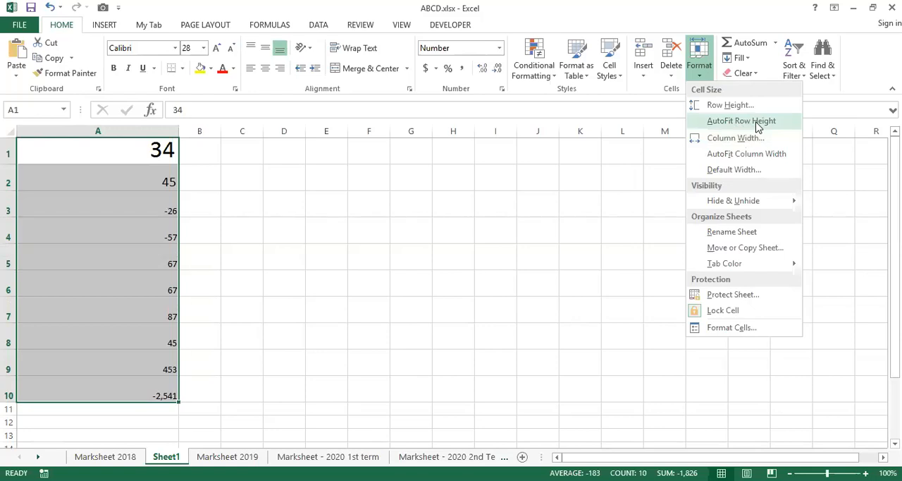
left_click(758, 125)
left_click(101, 160)
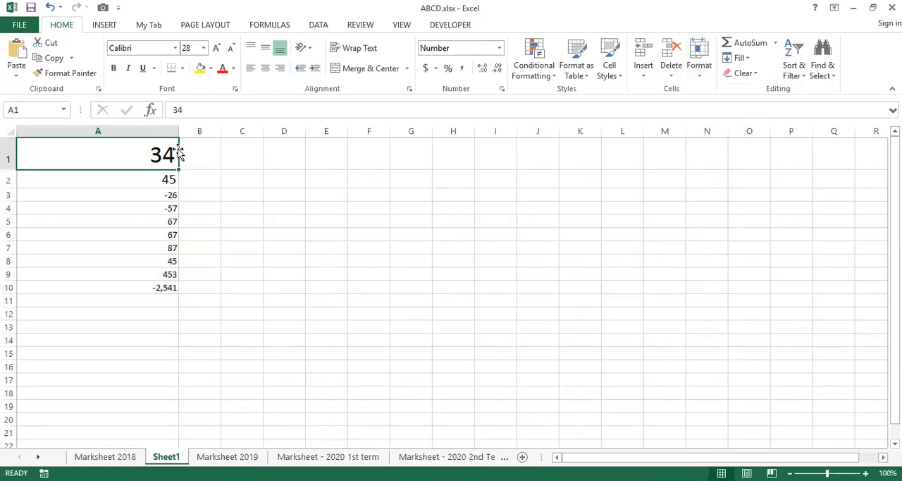
left_click(147, 183)
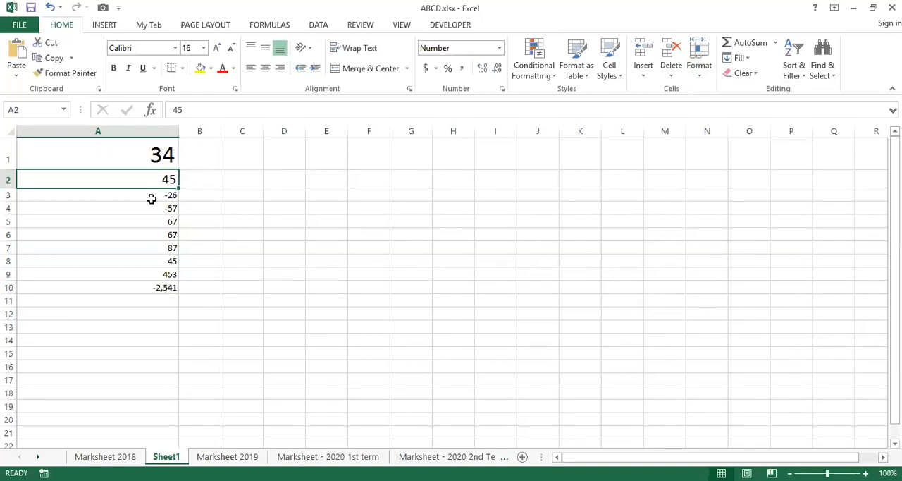
left_click(152, 197)
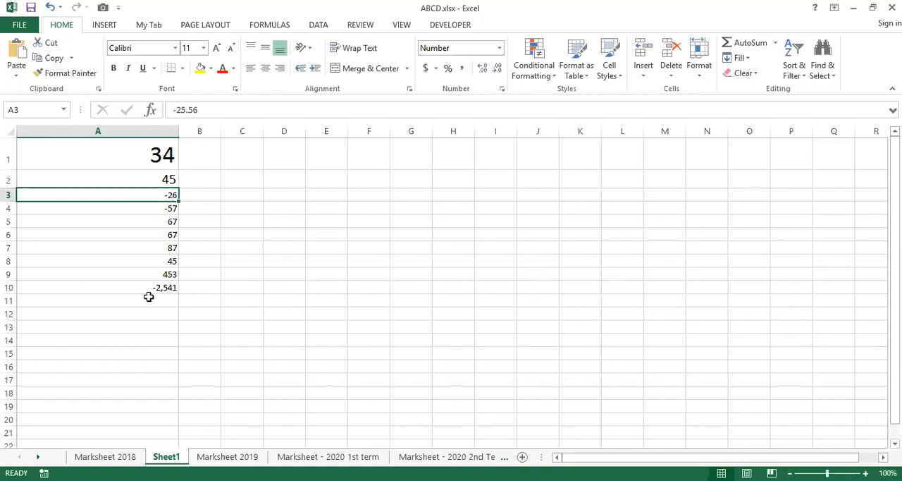
Select the whole of column A and set a narrower fixed column width, roughly half as wide.
left_click(123, 152)
left_click_drag(124, 152, 127, 283)
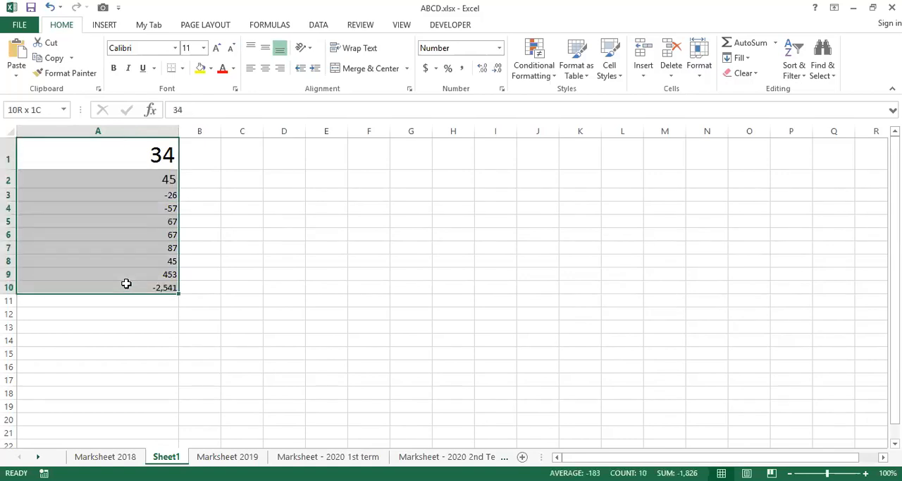
left_click(117, 132)
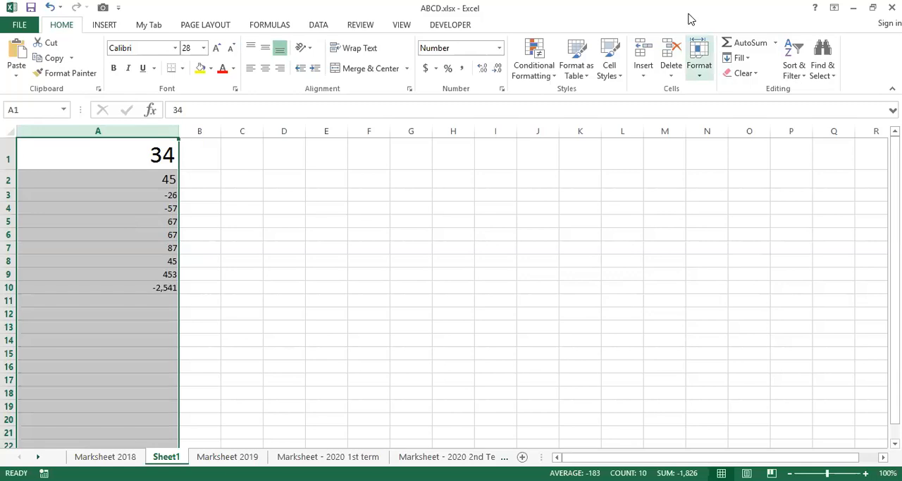
left_click(699, 58)
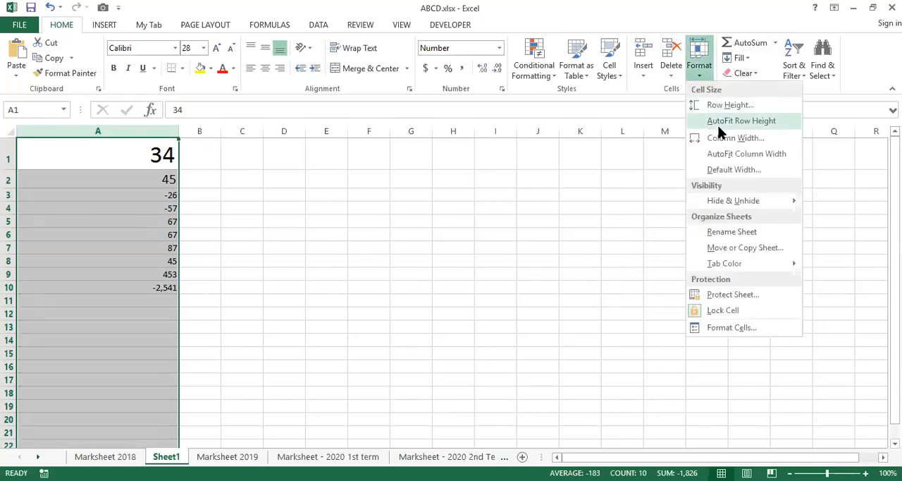
left_click(765, 144)
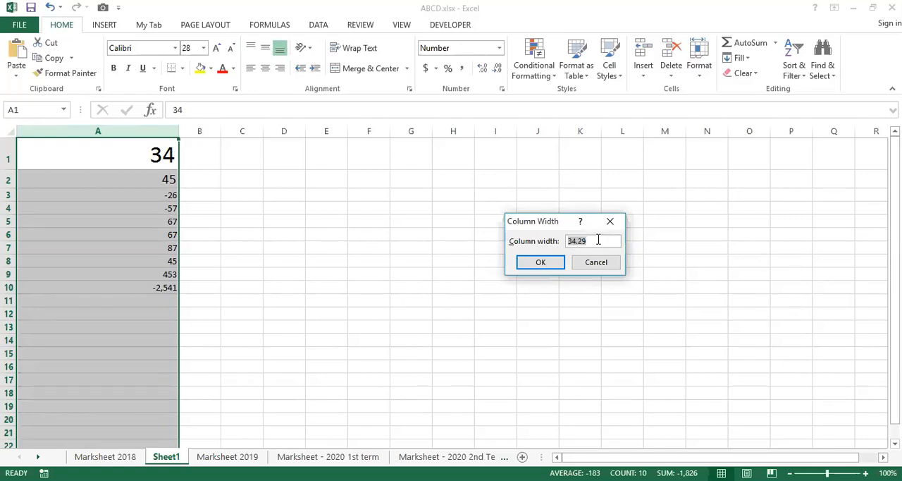
type("15")
left_click(554, 263)
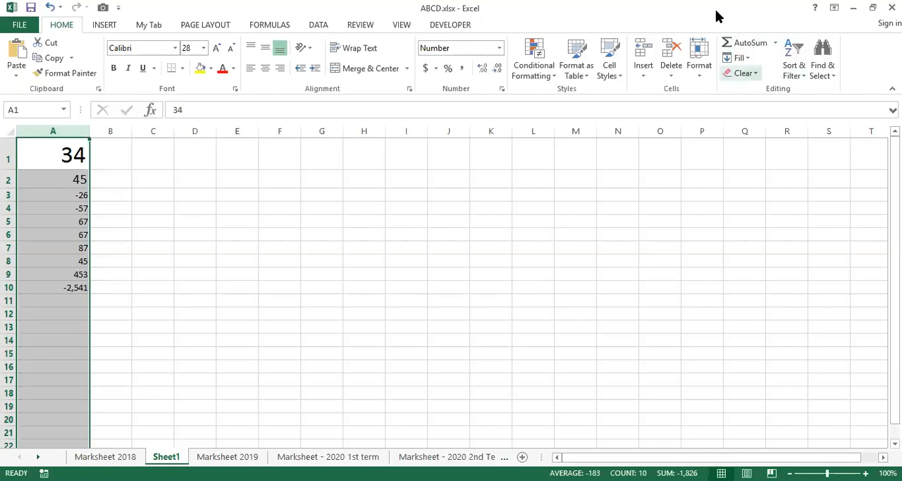
AutoFit the width of column A to its contents and select cells A1 and A2.
left_click(699, 60)
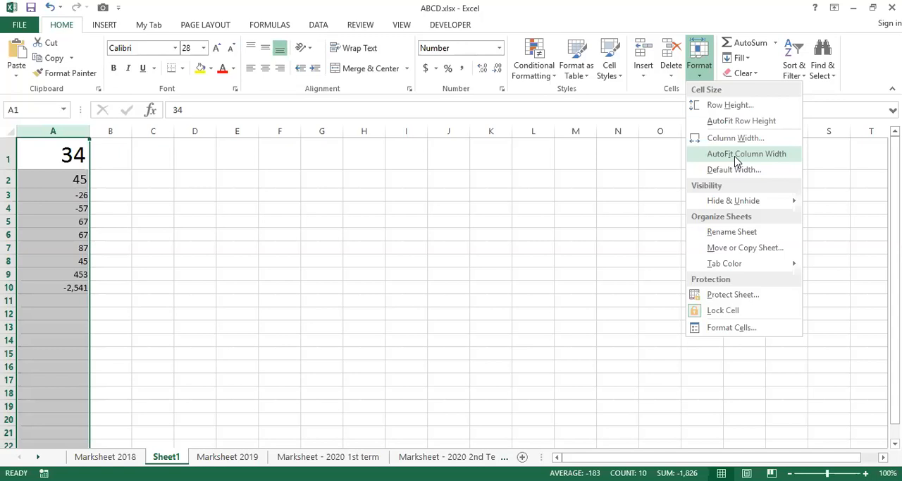
left_click(733, 160)
left_click(35, 169)
left_click_drag(35, 169, 36, 178)
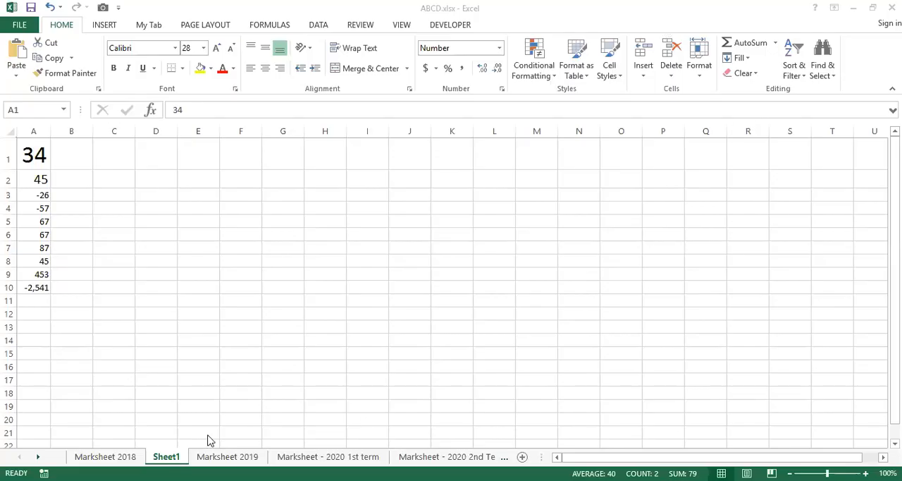
Switch to the Marksheet 2018 sheet, widen the Name column to about double, and look through its entries.
left_click(123, 459)
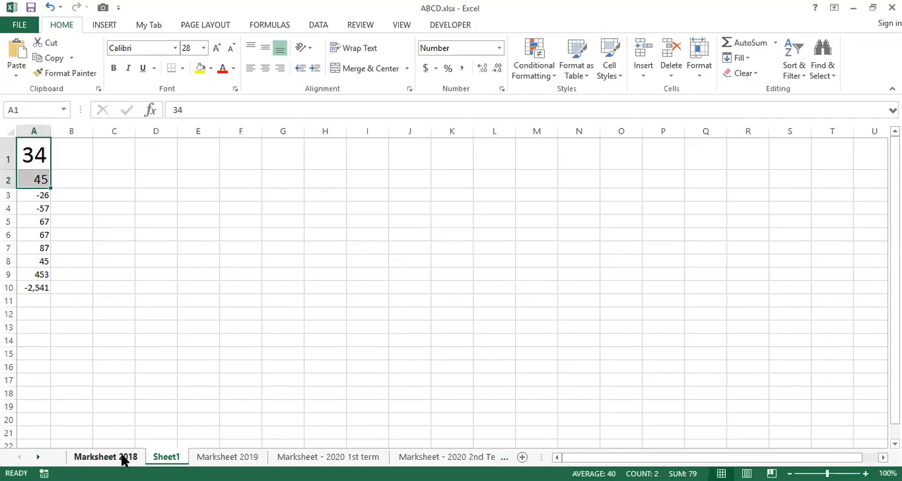
left_click(165, 314)
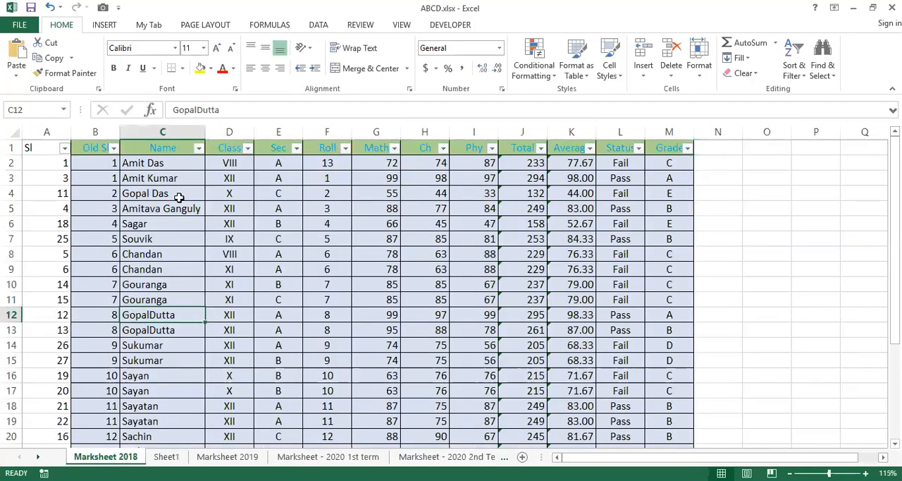
left_click_drag(205, 133, 305, 134)
scroll(200, 275, "down", 3)
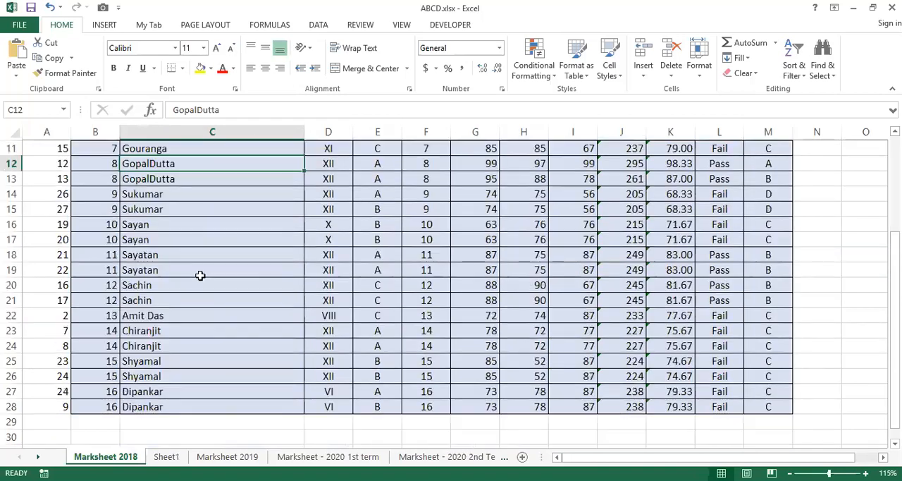
scroll(200, 275, "up", 3)
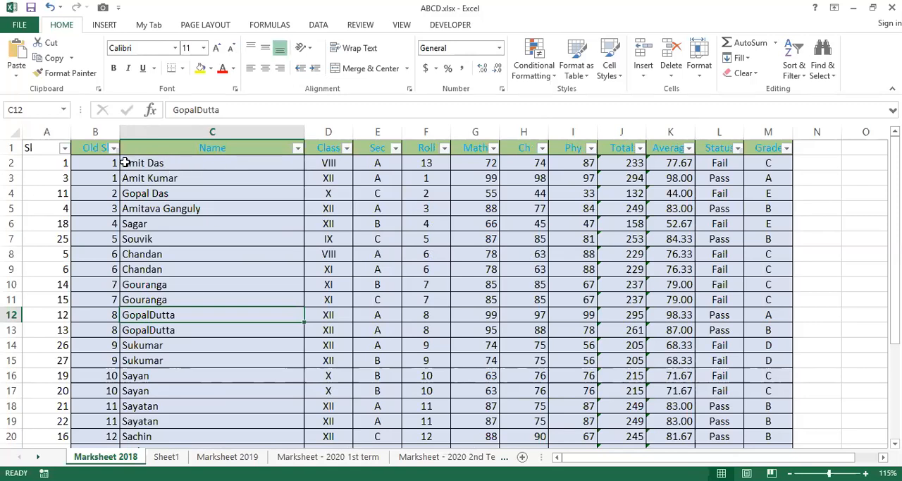
scroll(192, 261, "down", 1)
scroll(192, 261, "down", 4)
scroll(192, 261, "up", 5)
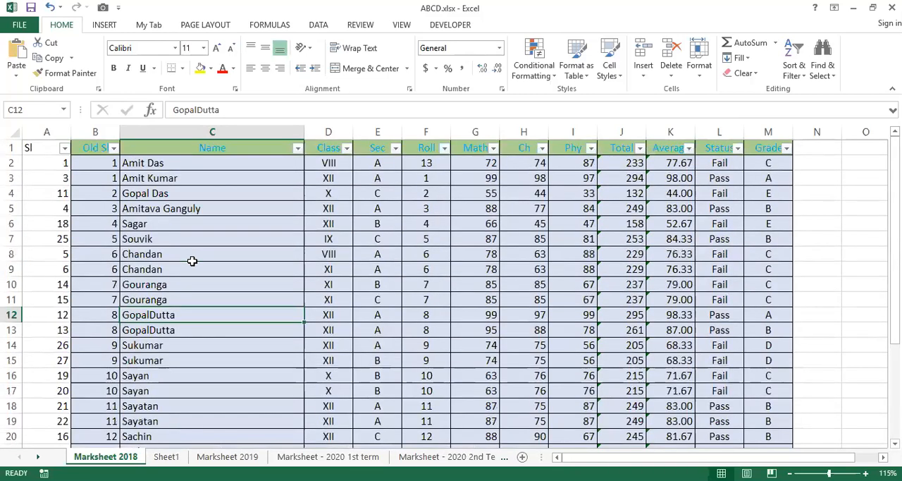
Narrow the Name column by hand and readjust it until the longest name in row 5 just fits.
left_click(174, 209)
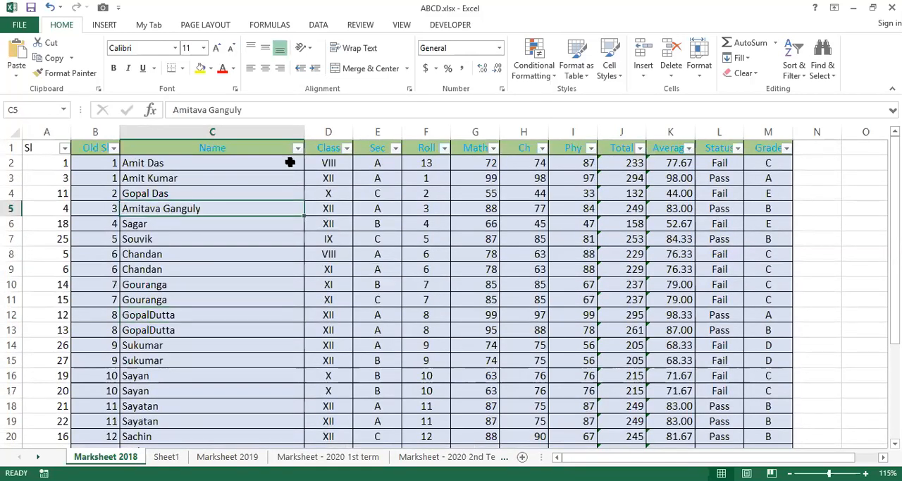
left_click_drag(304, 129, 188, 153)
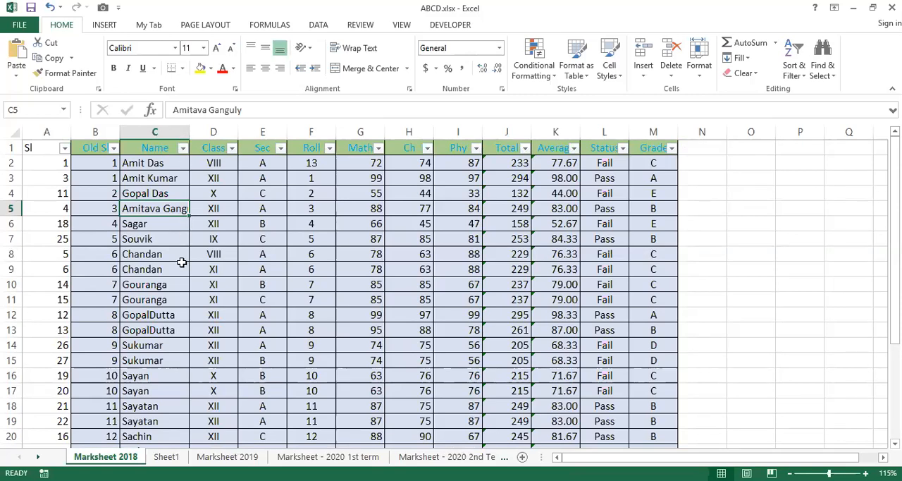
left_click_drag(191, 129, 205, 130)
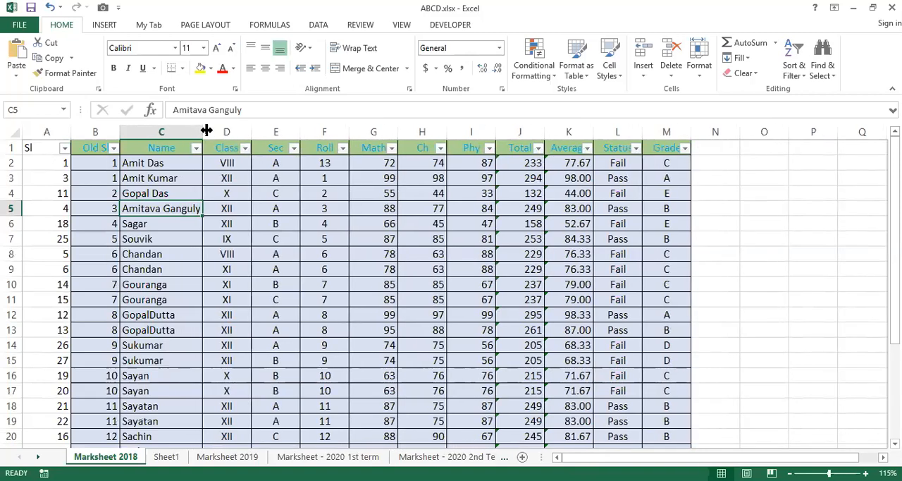
Enter "Asanso is a big town" in cell C46, below the marksheet table.
scroll(164, 300, "down", 8)
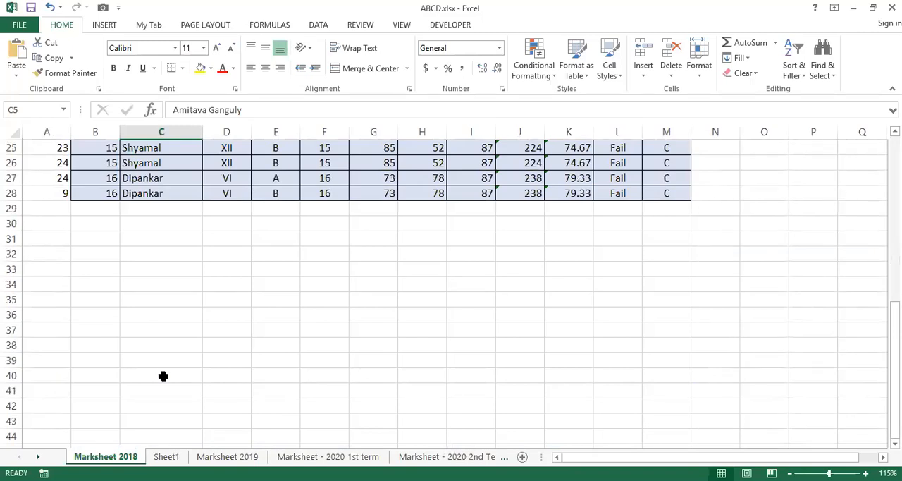
scroll(163, 376, "down", 2)
left_click(161, 377)
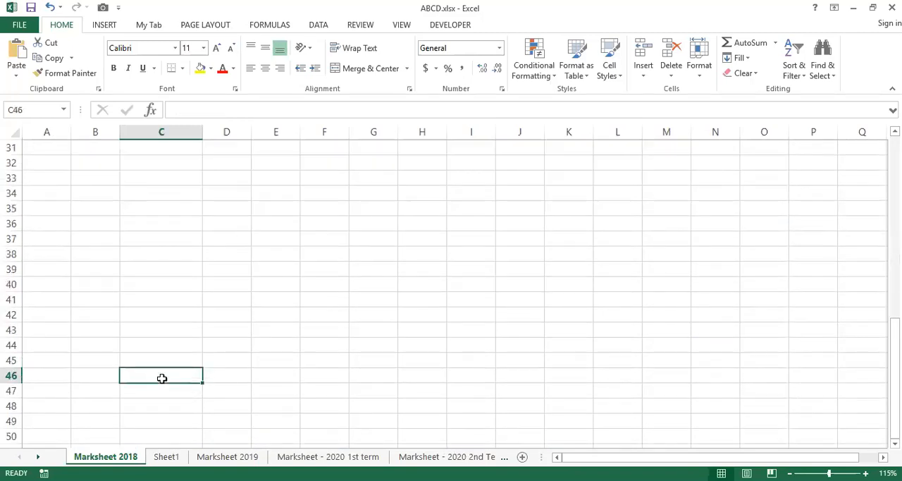
type("Asanso")
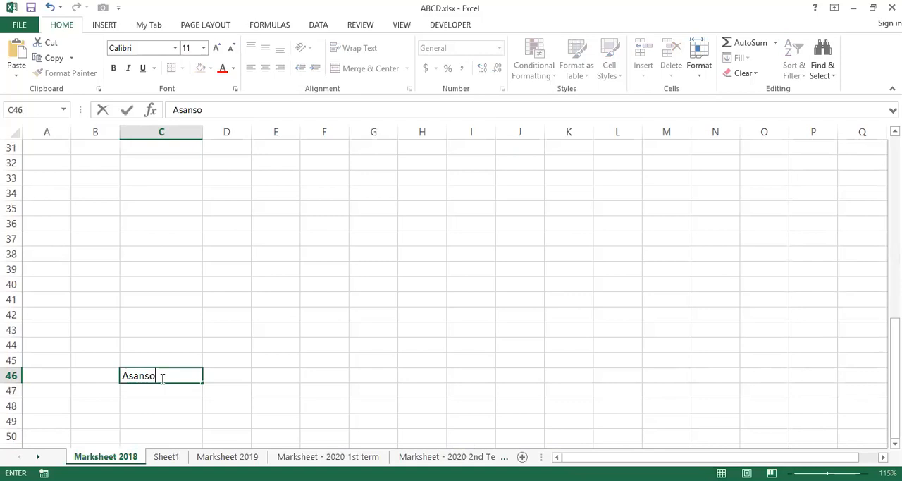
type(" is a big town")
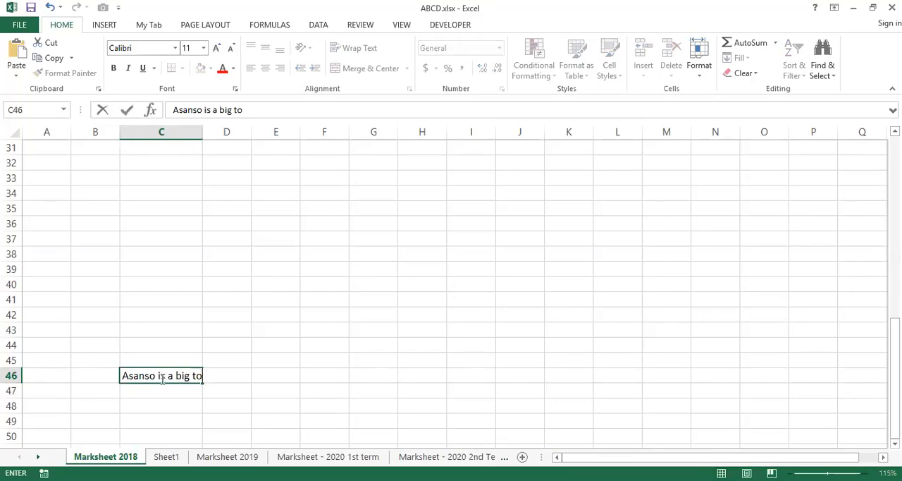
key("Return")
Return to the top of the sheet, AutoFit the width of column C, and check the text in C46.
key("Up")
key("Up")
key("Up")
key("Up")
key("Up")
key("Up")
key("Up")
key("Up")
key("Up")
key("Up")
key("Up")
key("Up")
key("Up")
key("Up")
key("Up")
key("Up")
key("Up")
key("Up")
key("Up")
key("Up")
key("Up")
key("Up")
key("Up")
key("Up")
key("Up")
key("Up")
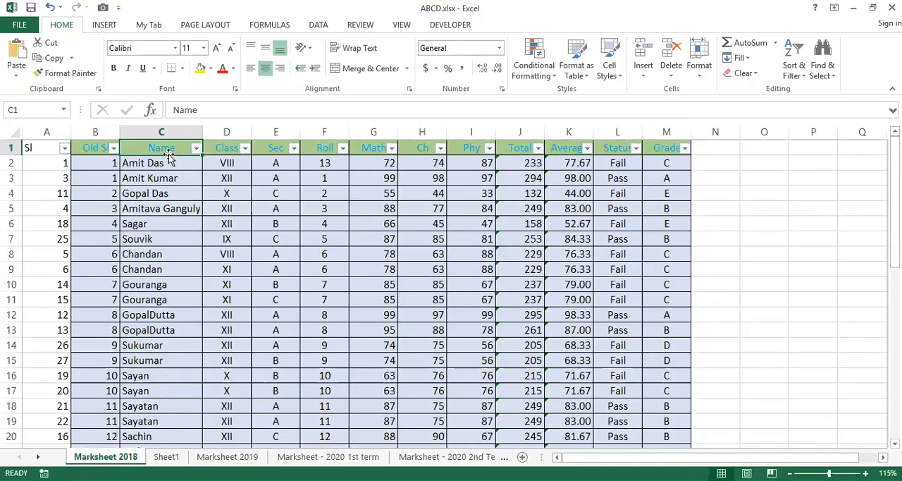
left_click(167, 130)
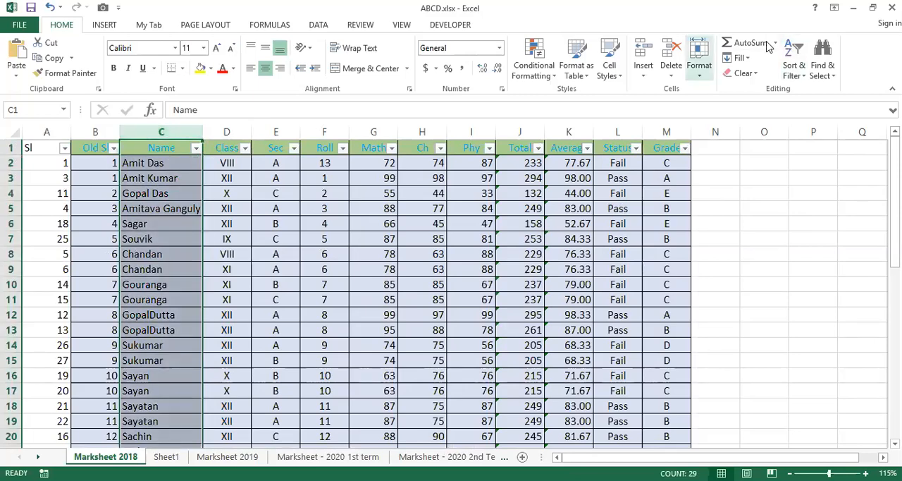
left_click(699, 60)
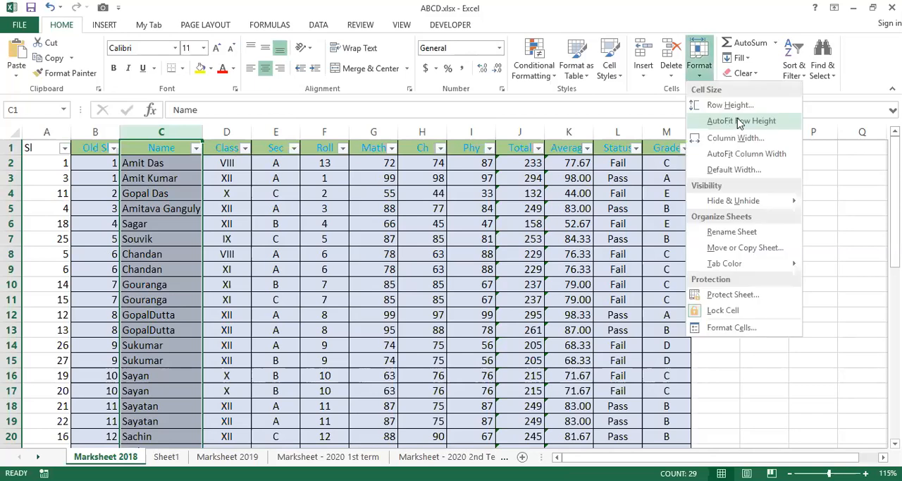
left_click(745, 155)
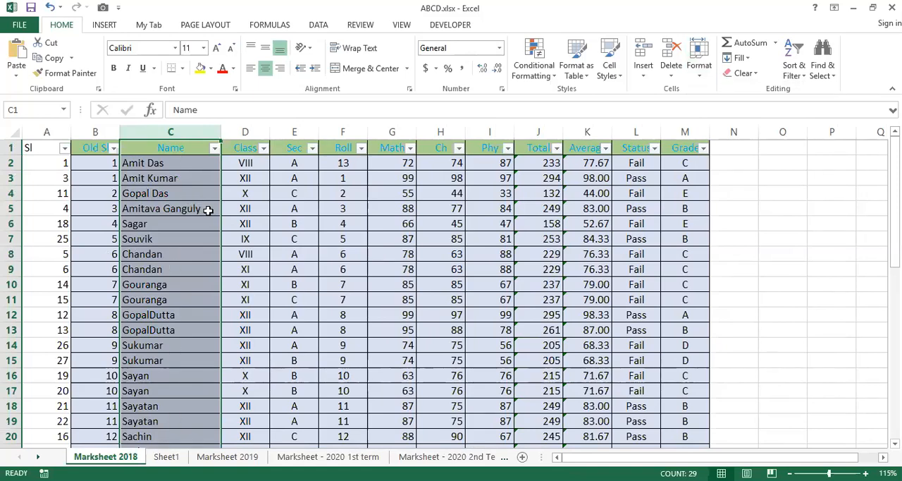
scroll(207, 218, "down", 10)
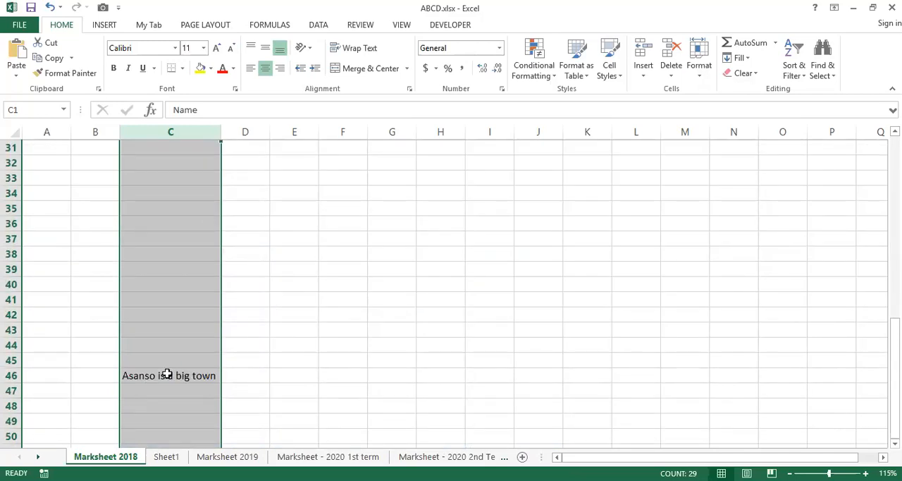
Widen the Class column to about double its width at the top of the marksheet and look through its entries.
scroll(179, 340, "up", 7)
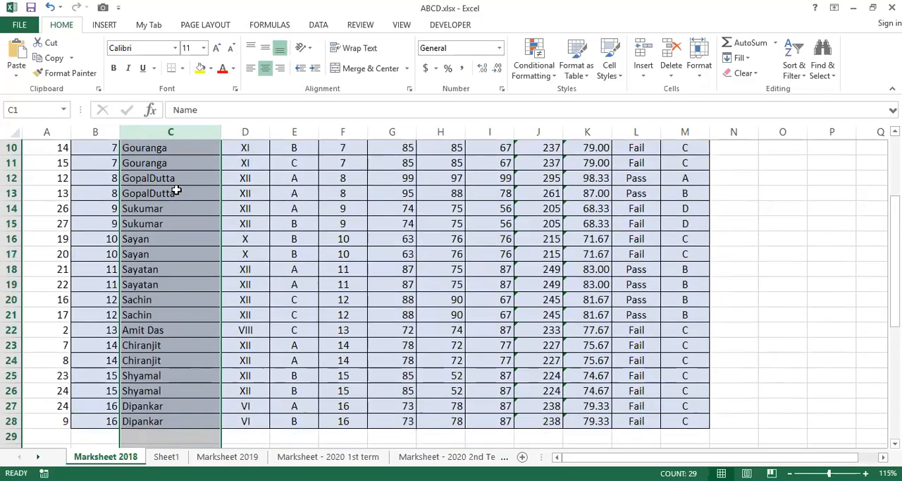
left_click(177, 190)
scroll(261, 191, "up", 3)
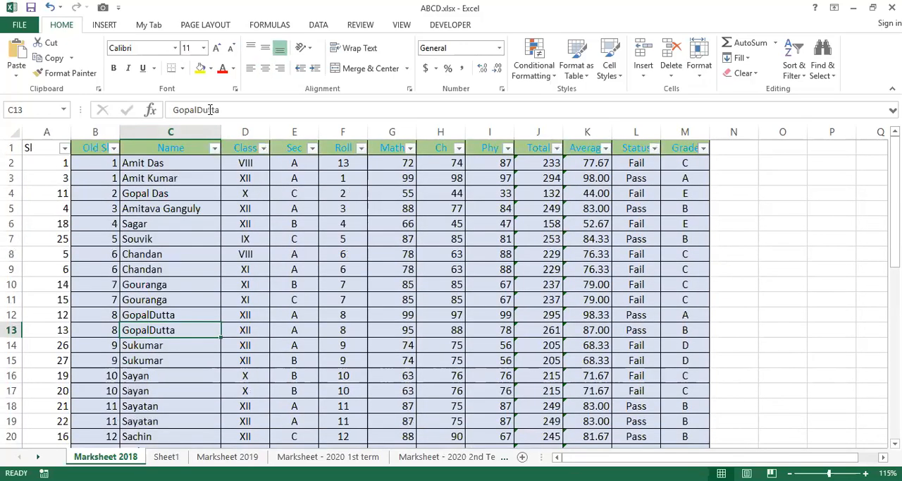
double_click(269, 130)
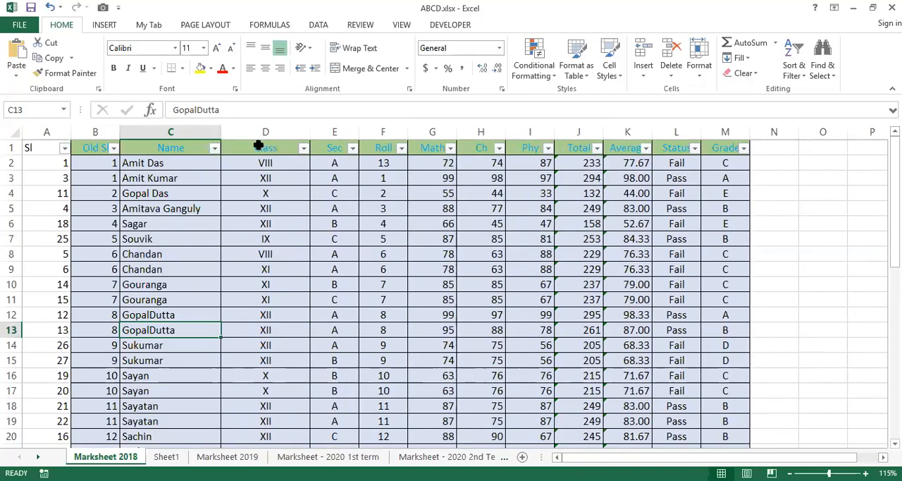
scroll(265, 197, "down", 3)
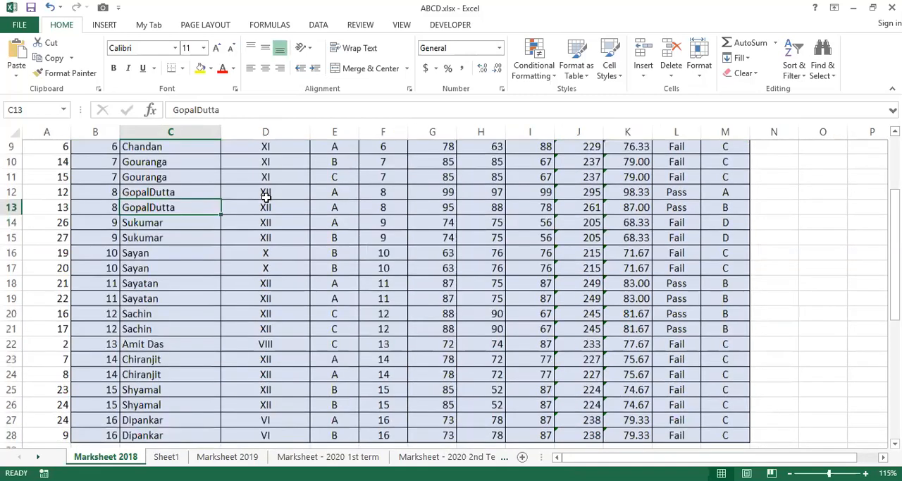
scroll(266, 197, "down", 3)
scroll(266, 198, "up", 6)
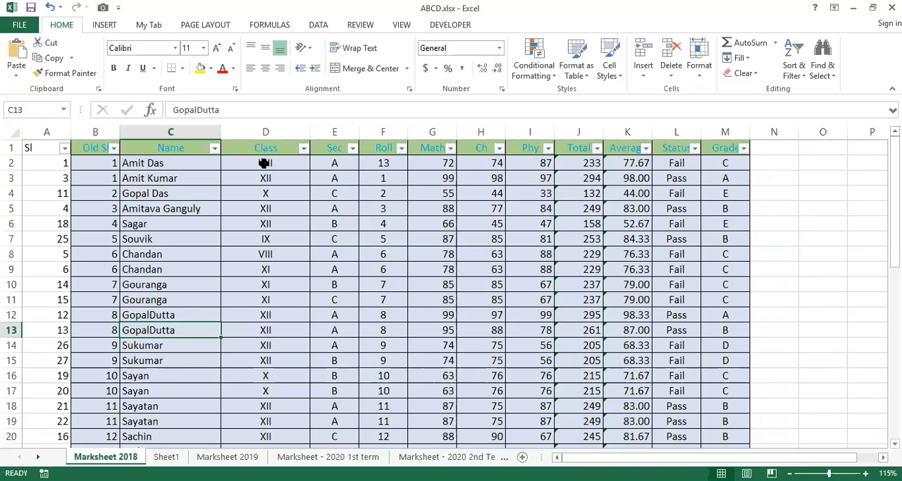
Narrow the Class column by hand so it fits its header closely, and check the entries down the column.
left_click(265, 163)
left_click(259, 176)
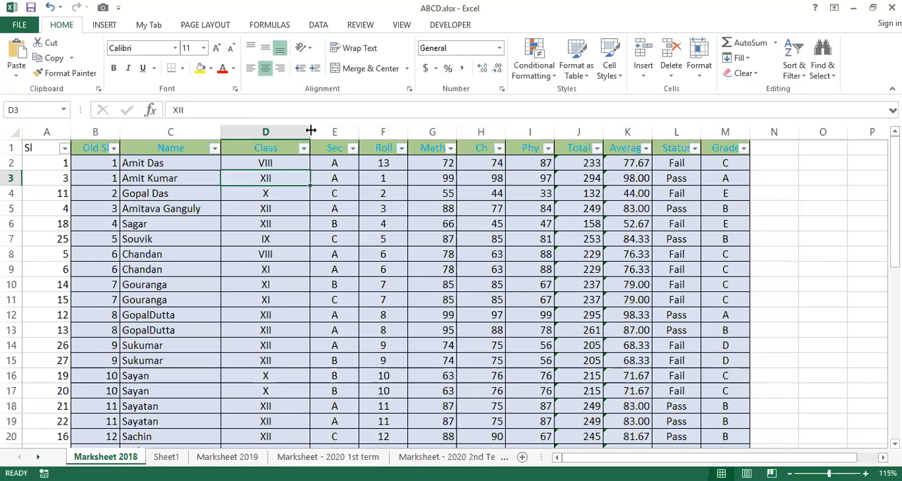
left_click_drag(311, 130, 273, 237)
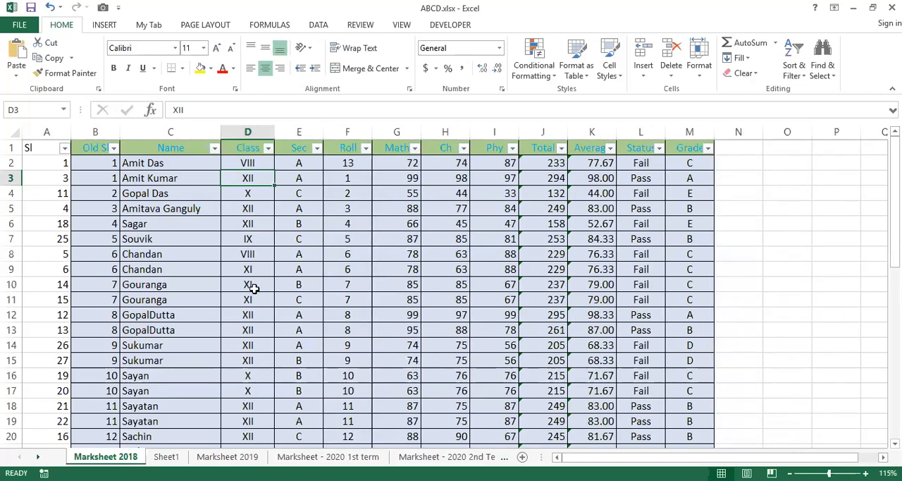
scroll(253, 289, "down", 4)
scroll(253, 288, "up", 4)
Open the Default Width setting from a cell in the Name column and accept the standard column width.
left_click(151, 164)
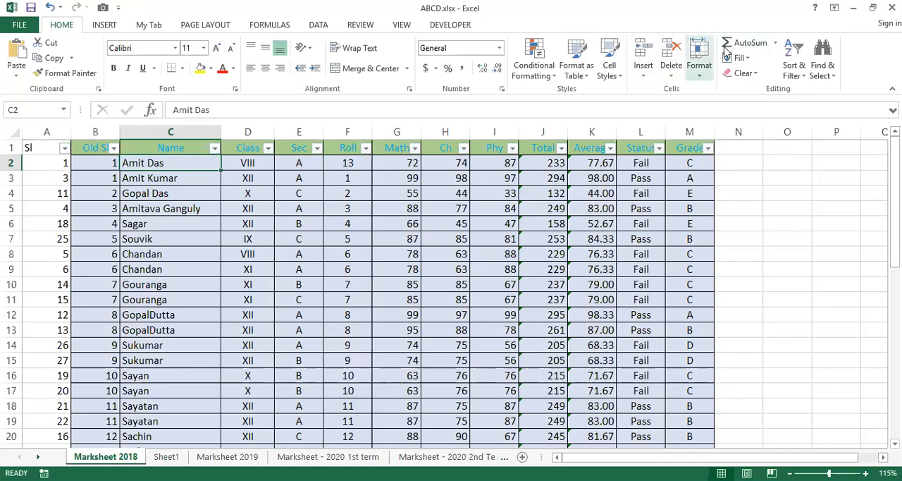
left_click(700, 60)
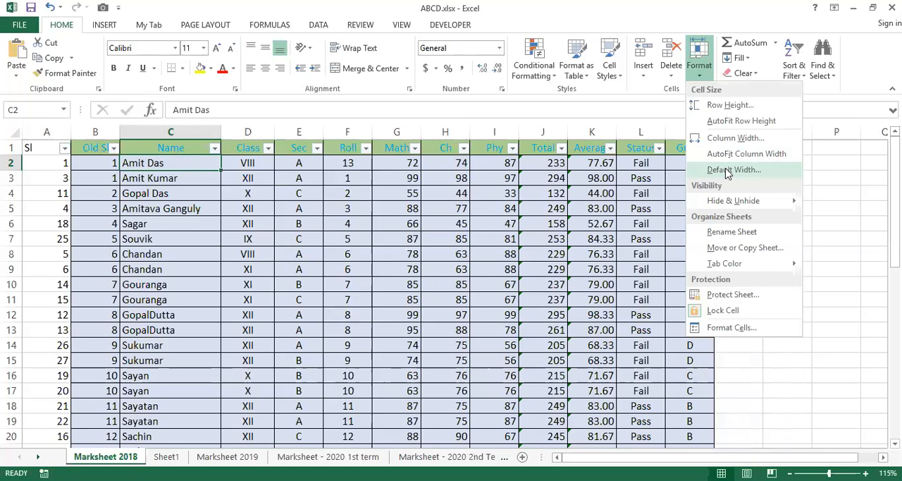
left_click(727, 170)
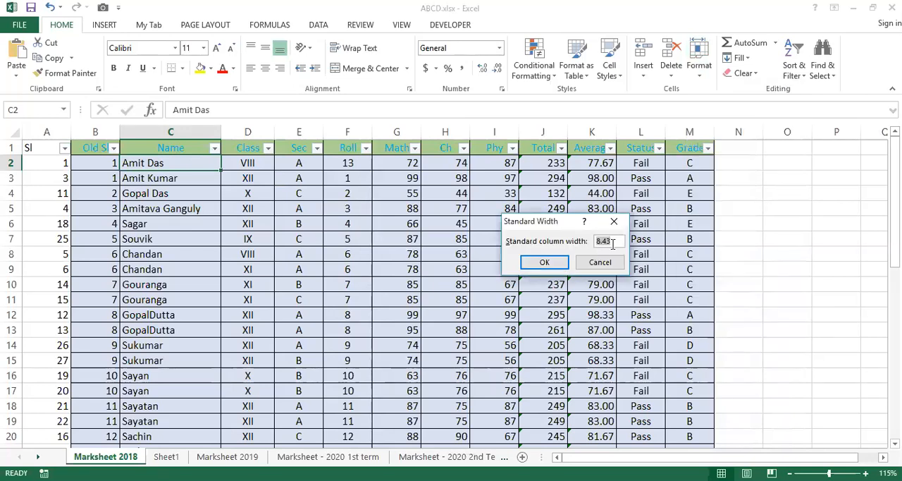
left_click(562, 265)
left_click(347, 222)
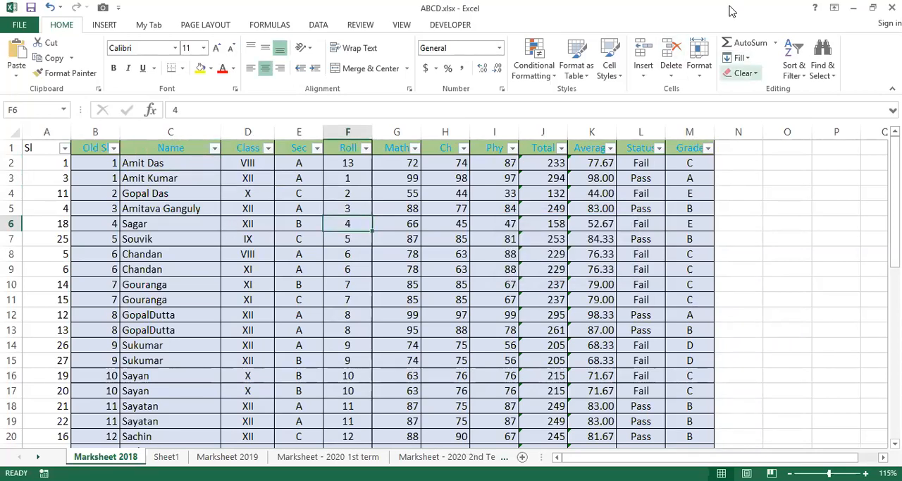
Select rows 6 and 7 of the marksheet and hide them.
left_click(700, 60)
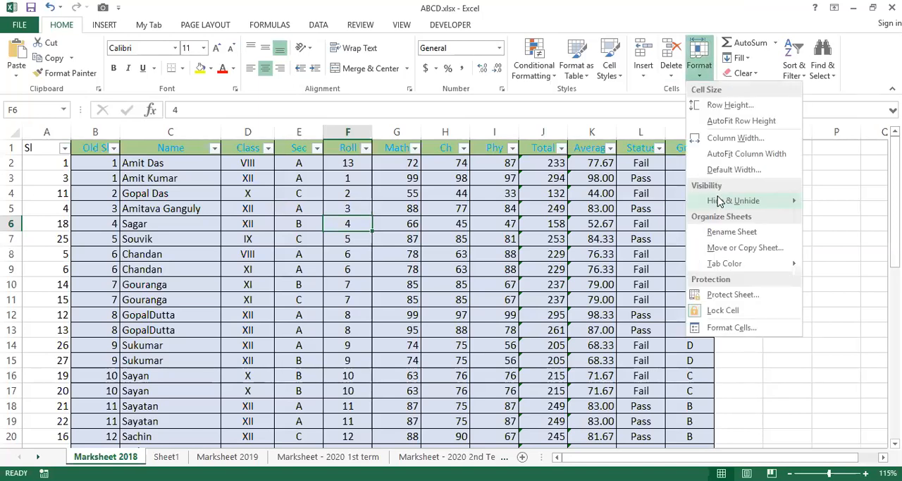
mouse_move(718, 201)
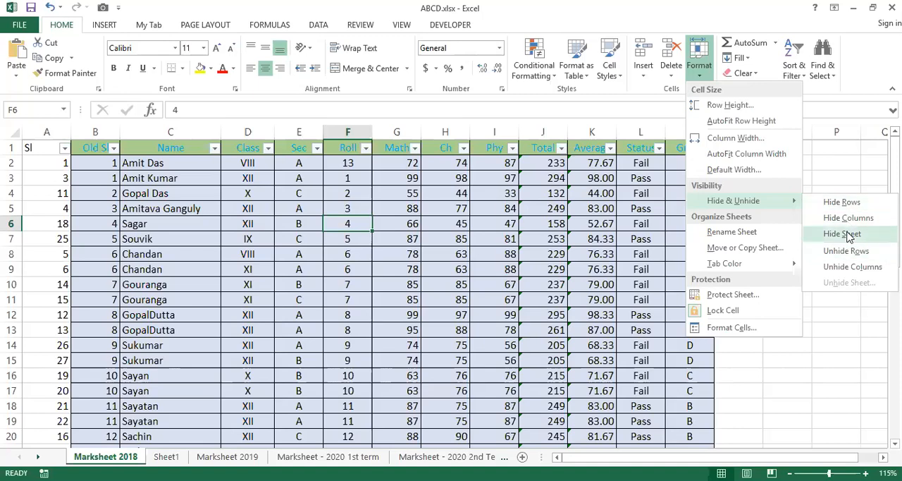
left_click(14, 224)
left_click(17, 224)
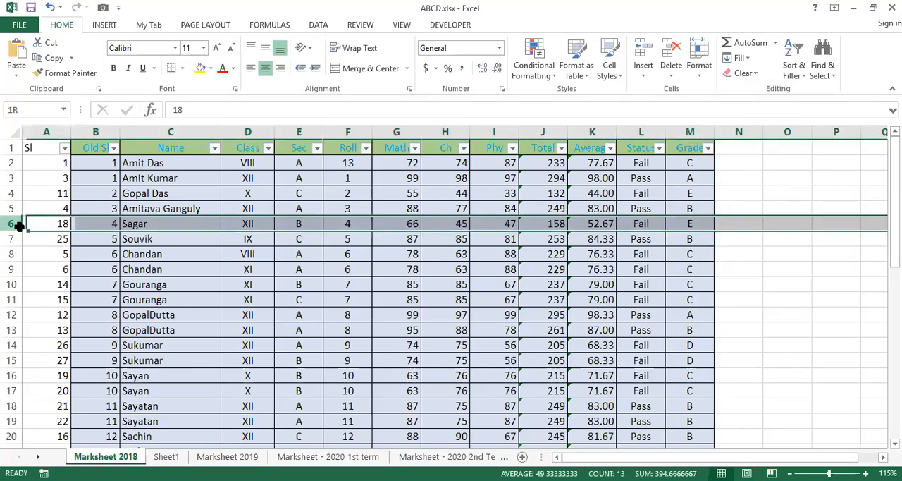
key("shift+Down")
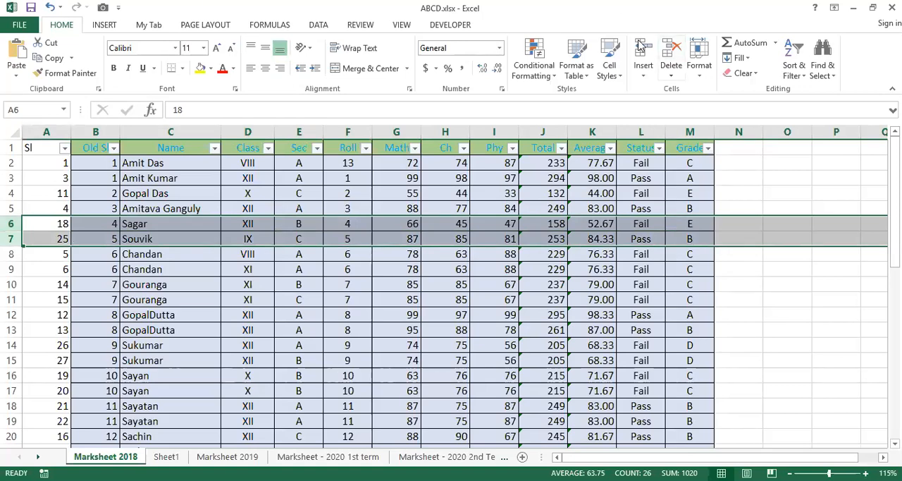
left_click(700, 58)
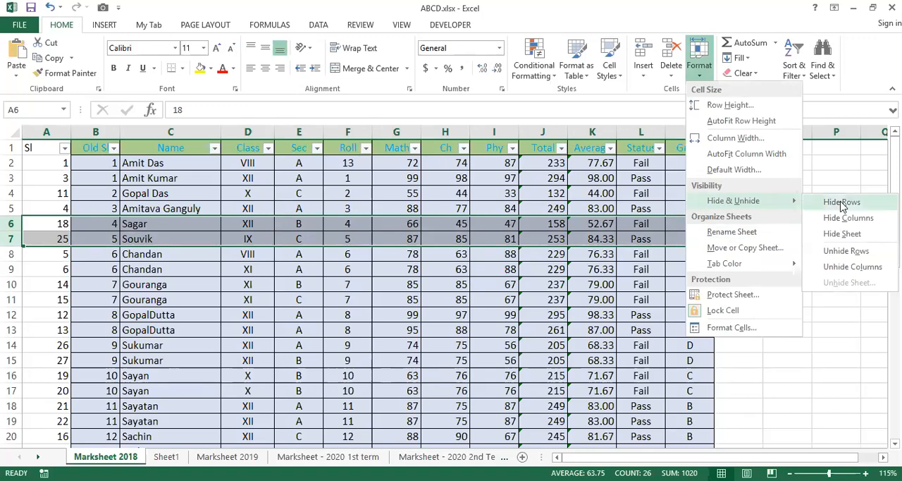
left_click(842, 203)
left_click(603, 296)
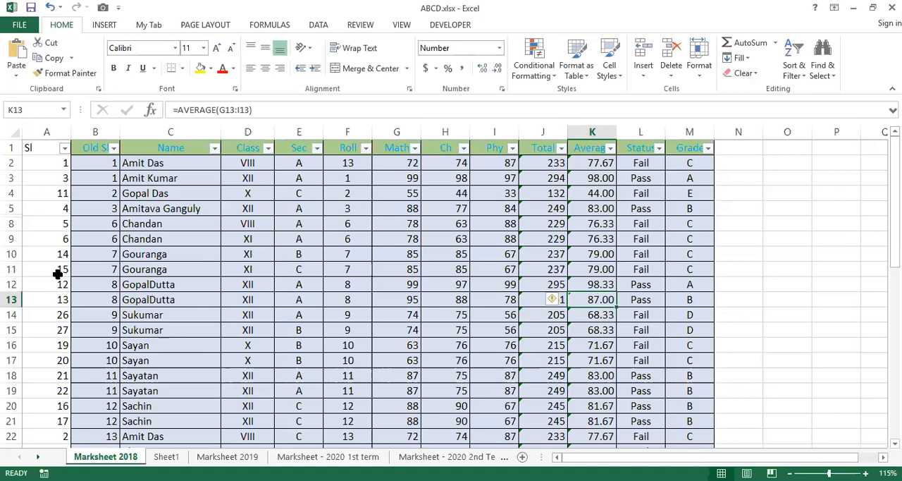
Select the rows on both sides of the hidden ones, 5 through 8, and unhide rows 6 and 7.
left_click(7, 208)
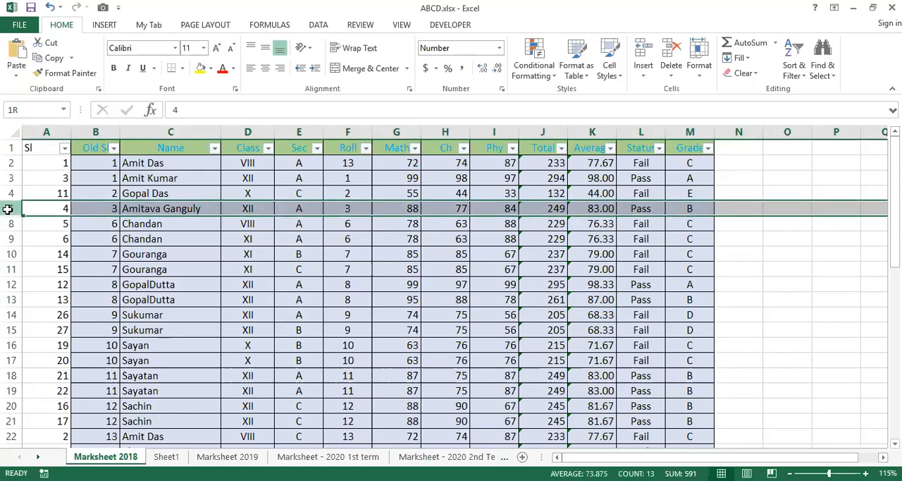
key("shift+Down")
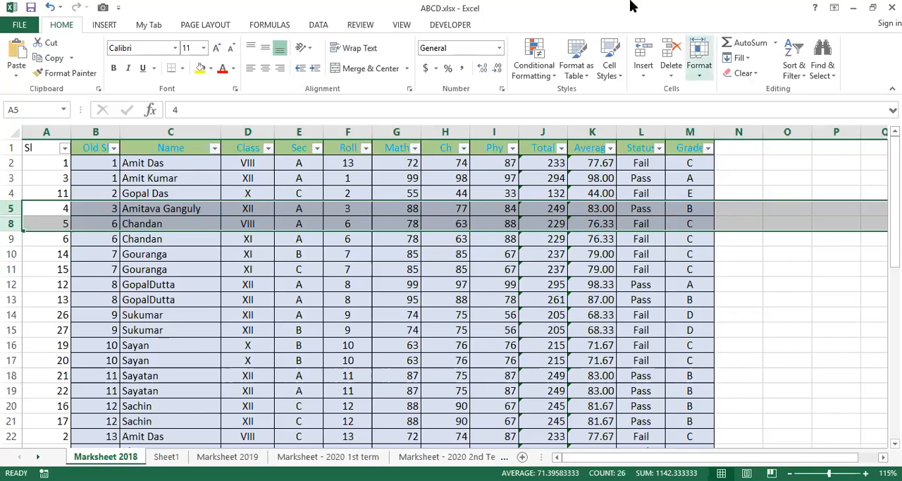
left_click(699, 57)
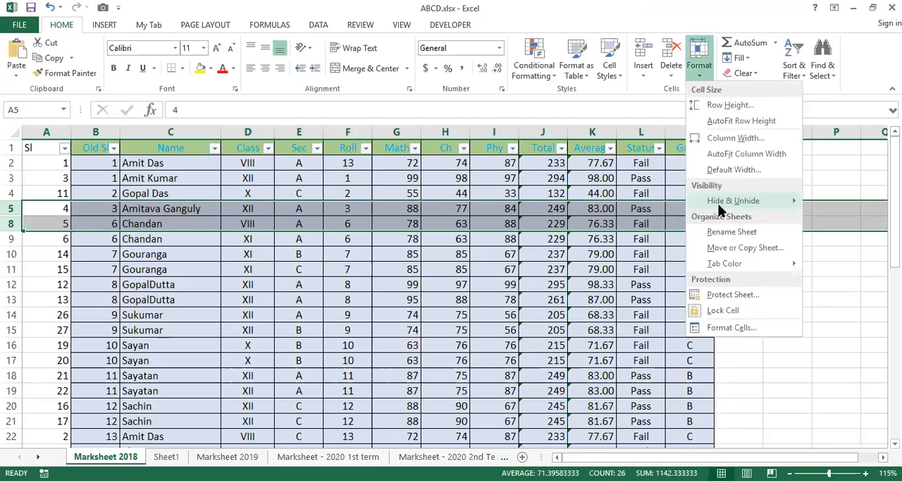
mouse_move(721, 210)
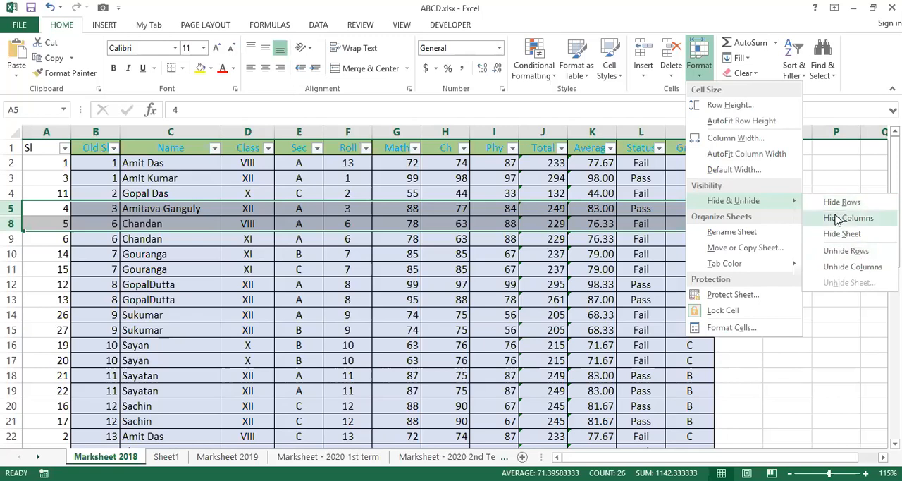
left_click(846, 251)
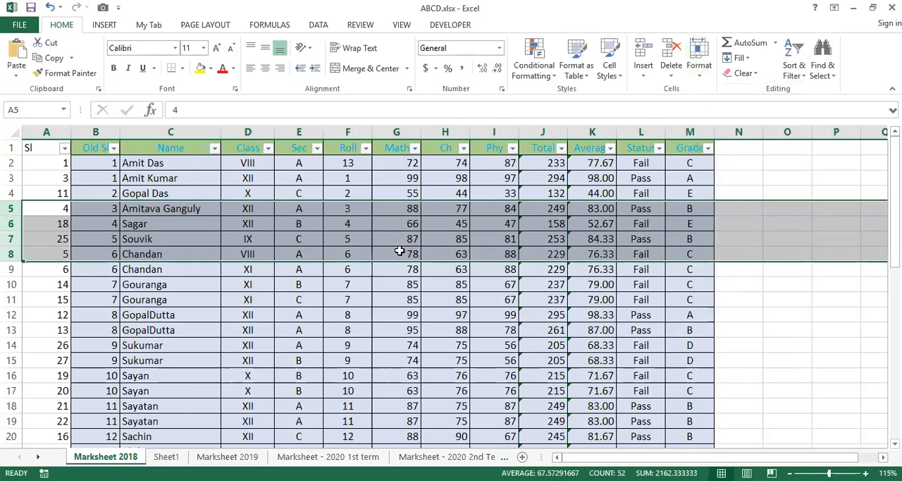
left_click(147, 314)
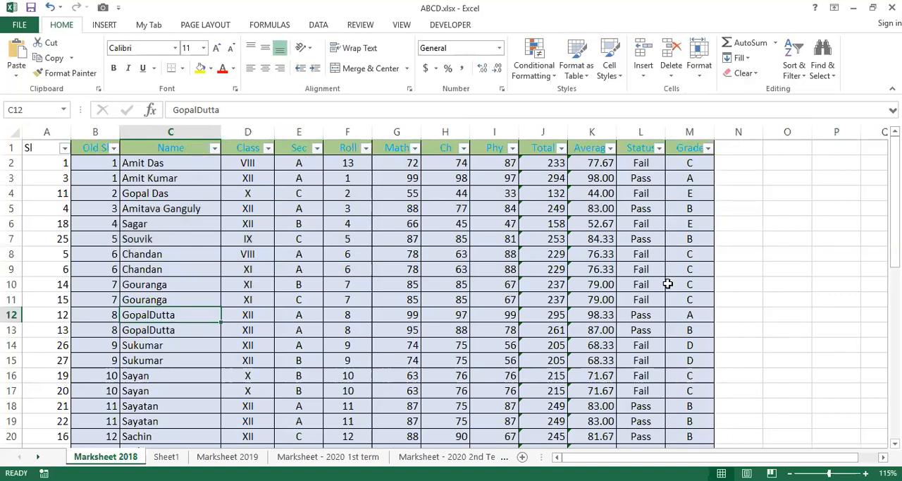
Hide the Status column (column L) of the marksheet.
left_click(644, 126)
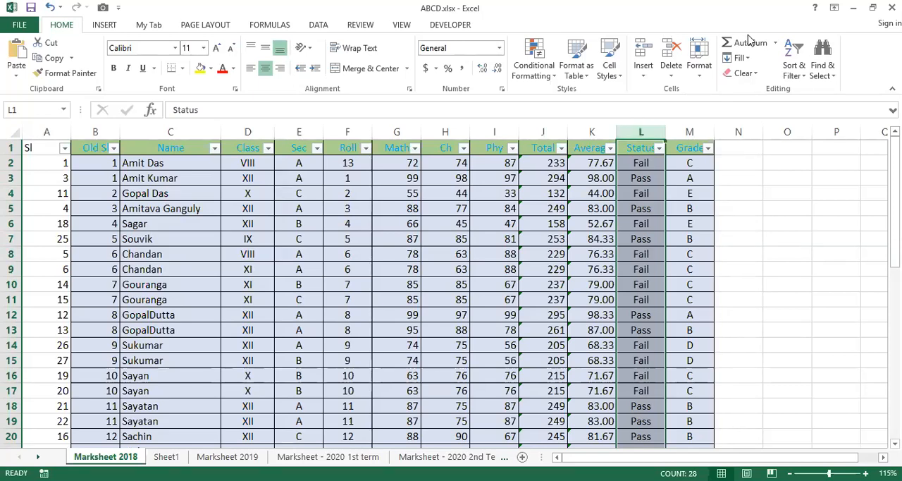
key("alt+h")
key("o")
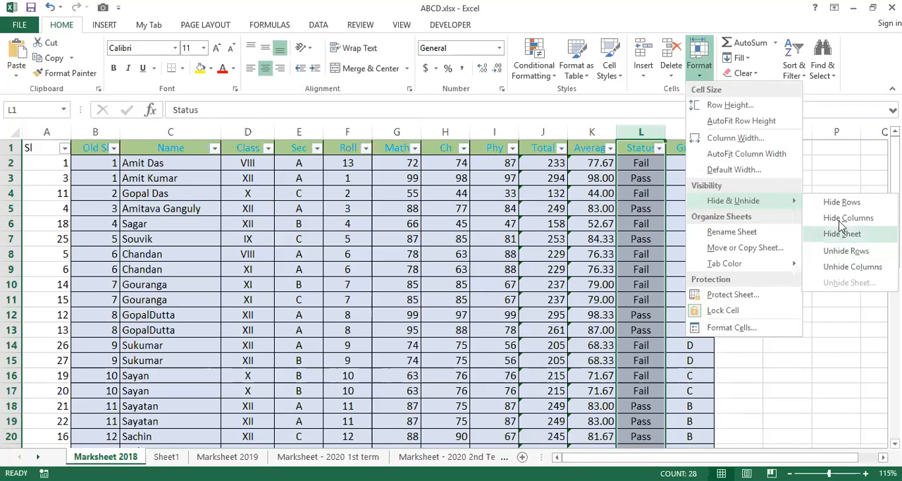
left_click(843, 218)
left_click(600, 238)
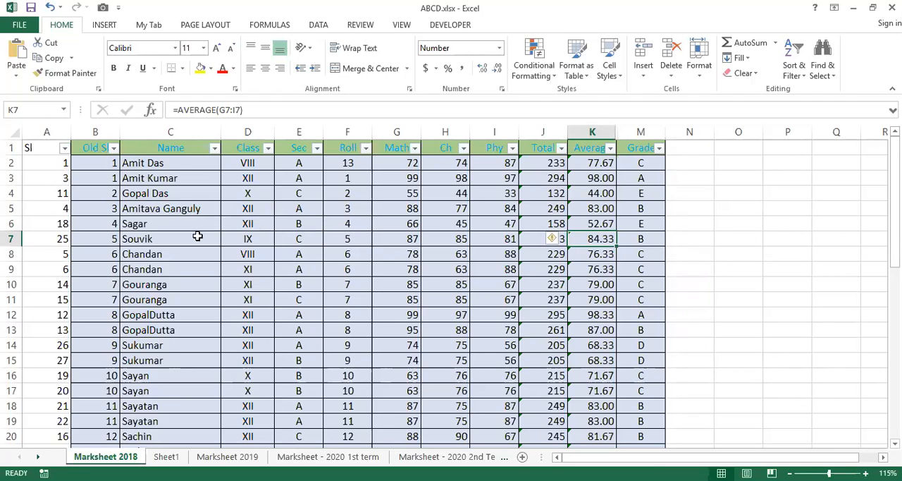
Hide the Old Sl column (column B) of the marksheet.
left_click(100, 126)
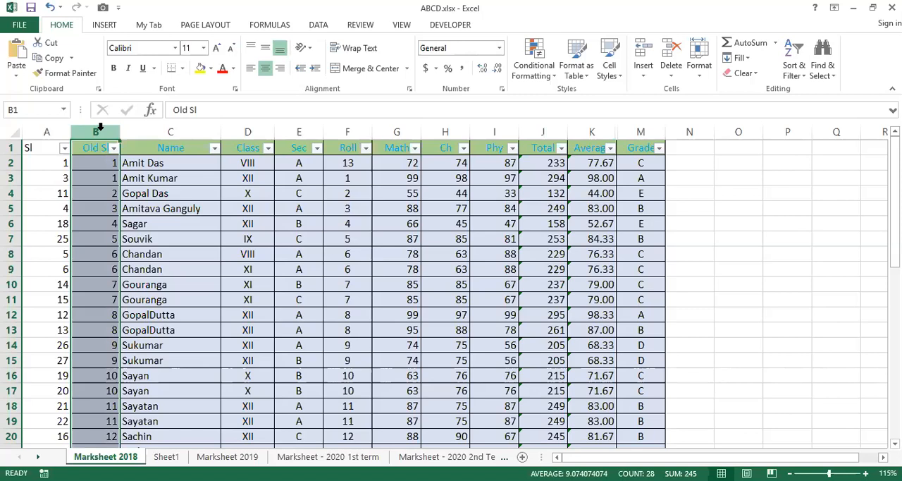
key("ctrl+0")
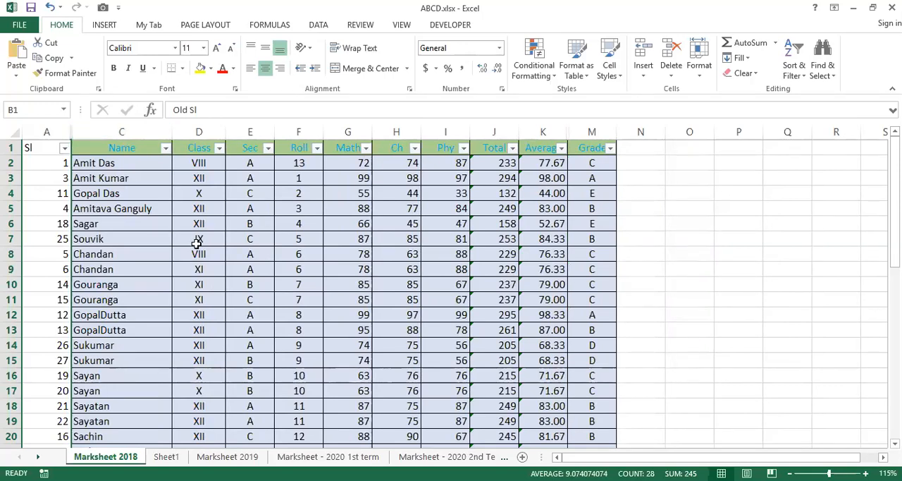
left_click(196, 243)
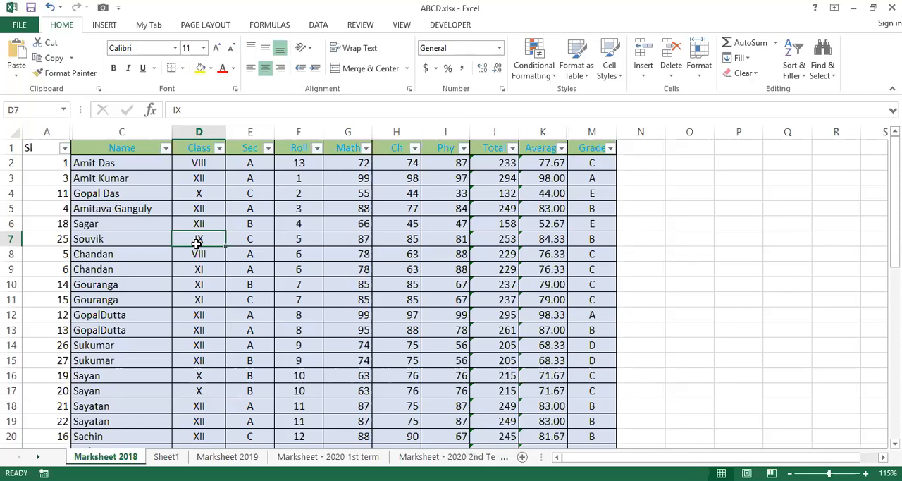
left_click(131, 233)
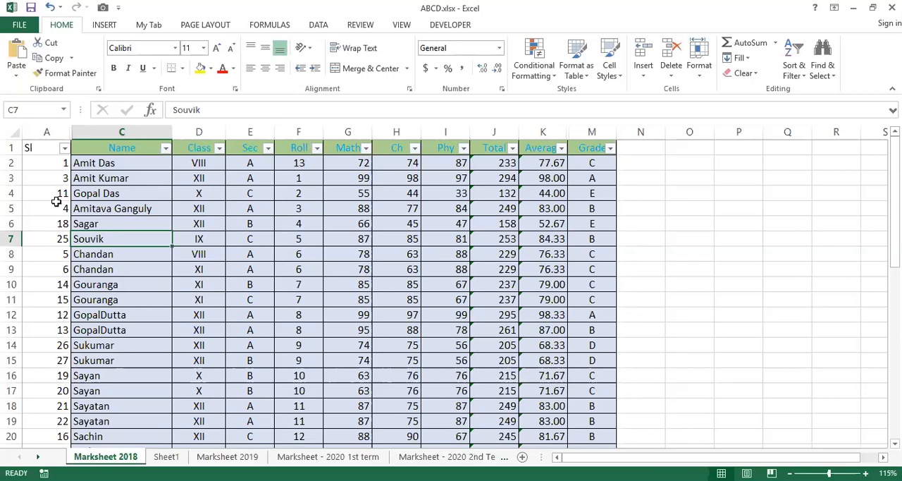
Select the entire Marksheet 2018 sheet and unhide all its hidden columns.
left_click(12, 133)
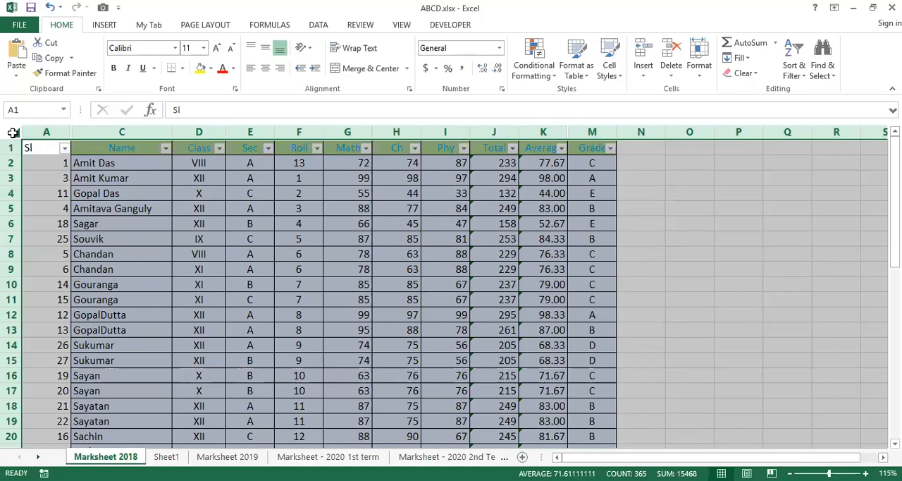
left_click(185, 252)
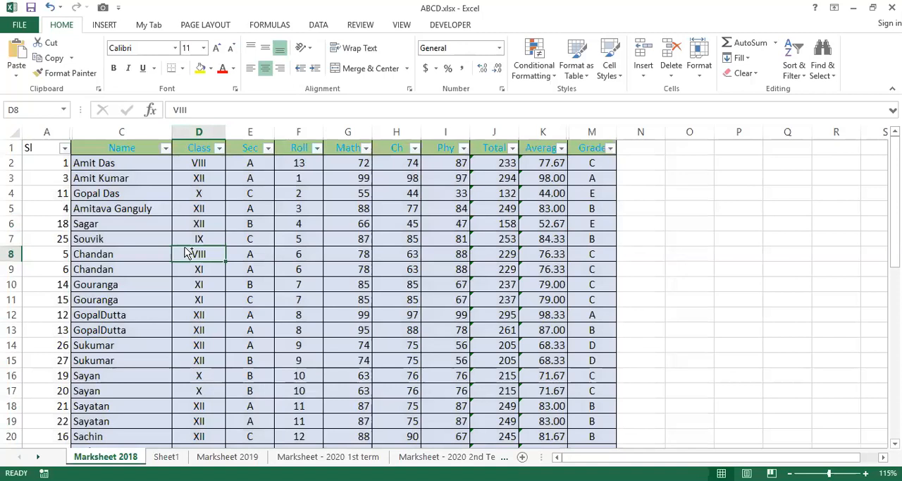
key("ctrl+a")
left_click(184, 249)
left_click(15, 134)
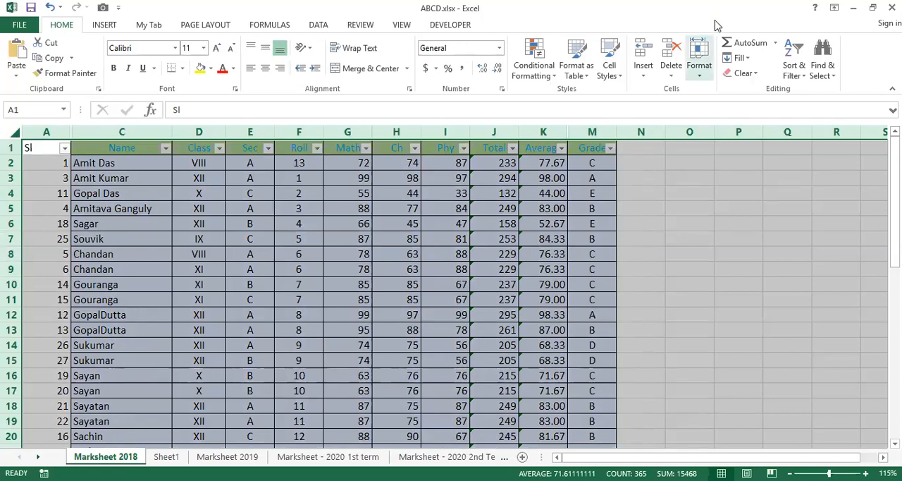
left_click(699, 60)
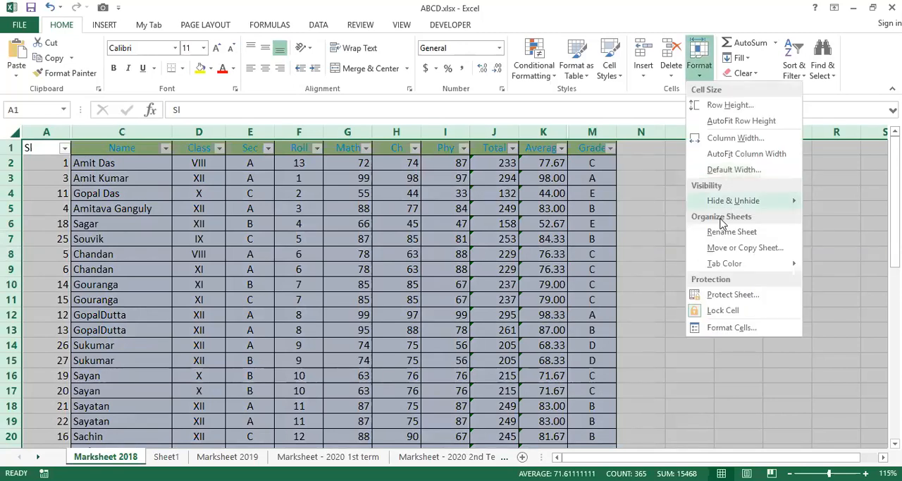
mouse_move(733, 200)
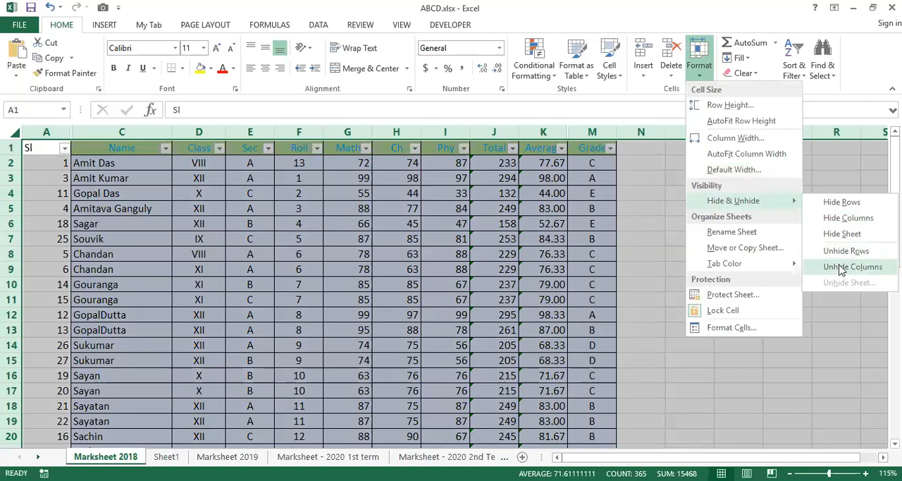
left_click(841, 268)
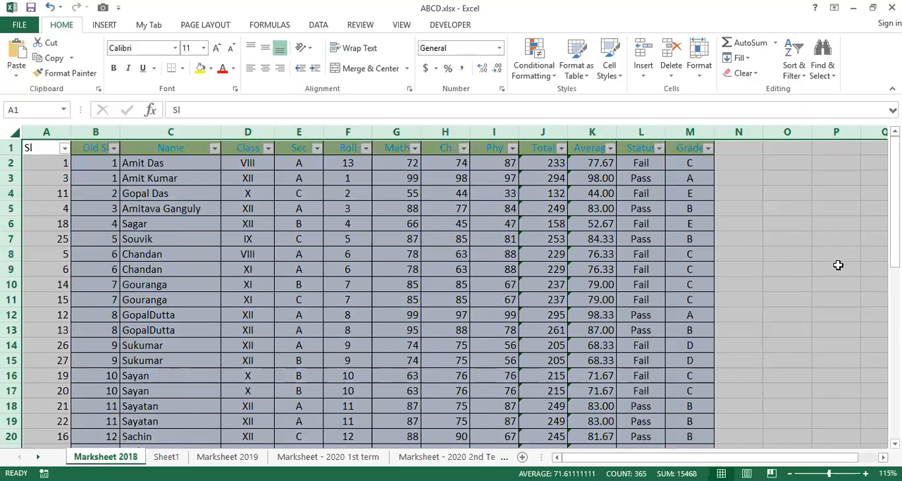
Apply Unhide Rows to the whole Marksheet 2018 sheet and clear the selection.
left_click(694, 46)
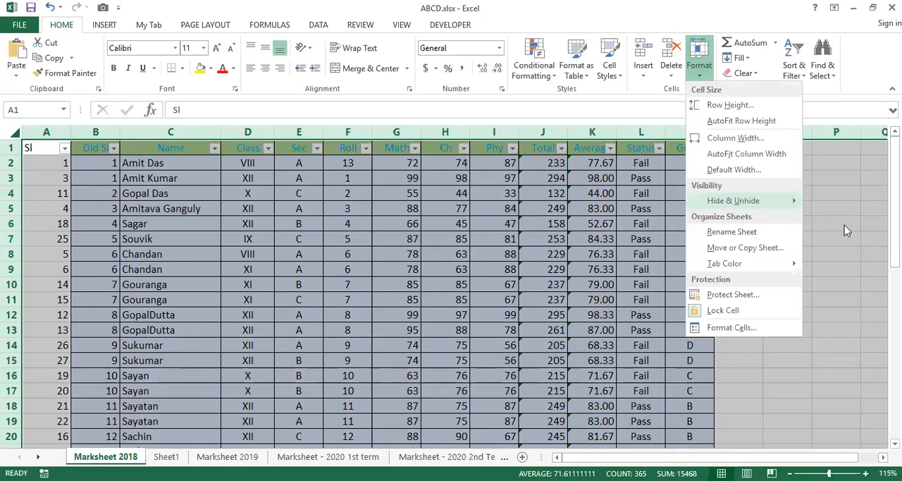
mouse_move(734, 205)
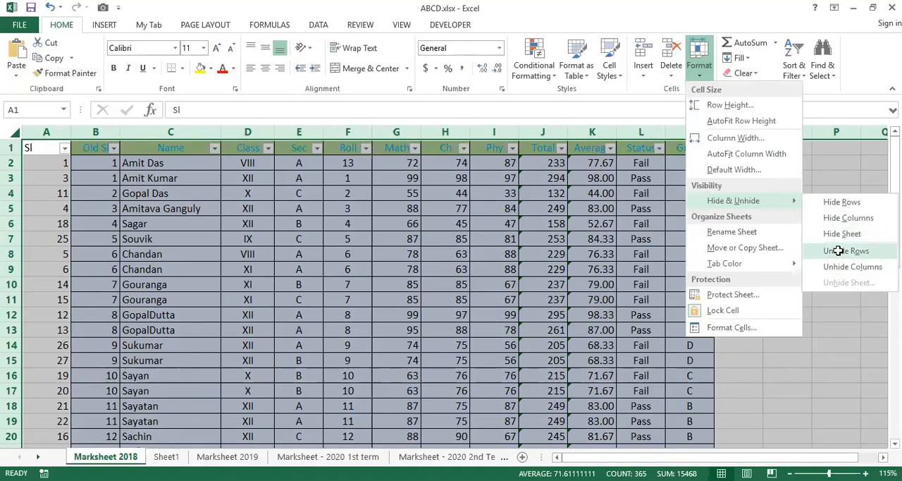
left_click(839, 253)
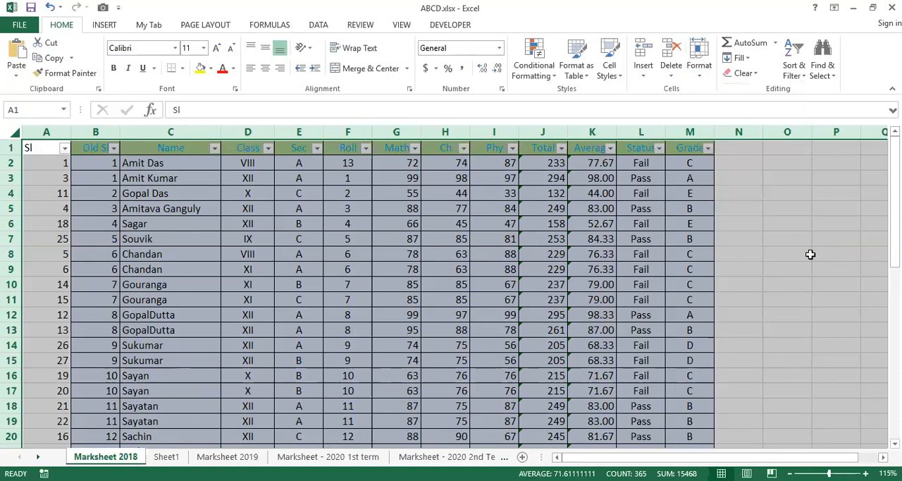
left_click(501, 278)
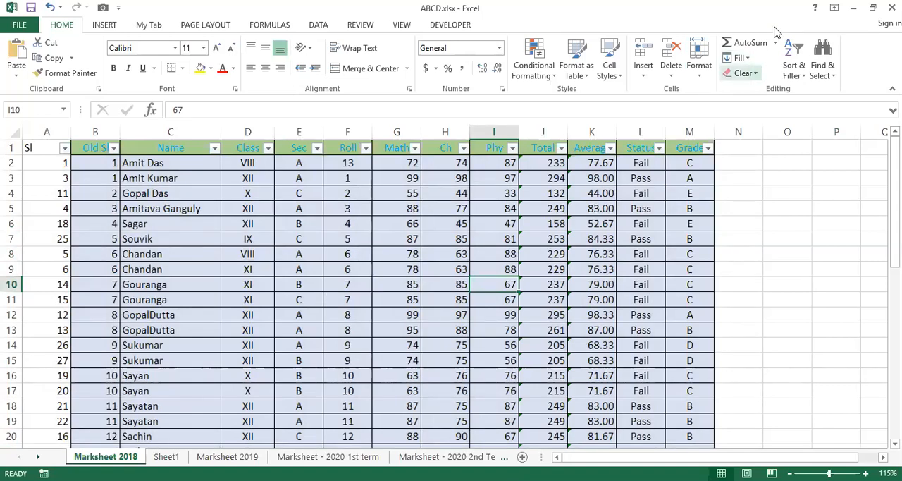
Hide the Marksheet 2018 sheet.
left_click(699, 55)
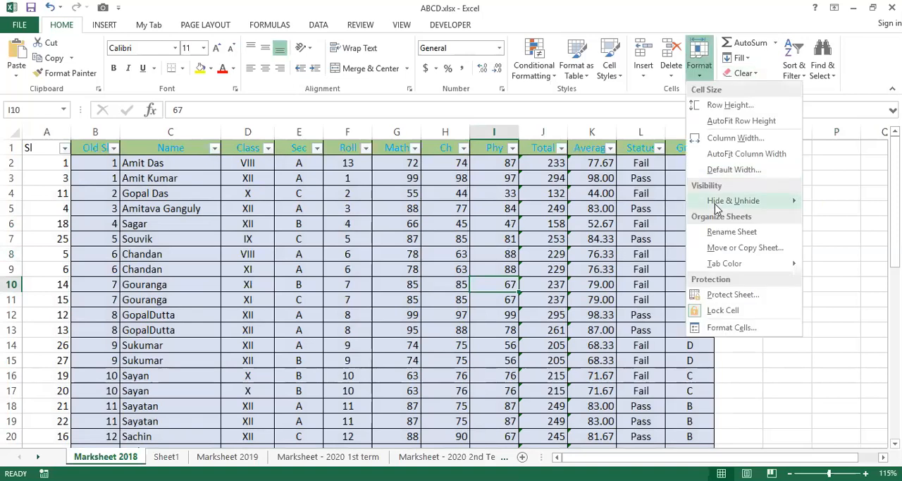
mouse_move(716, 205)
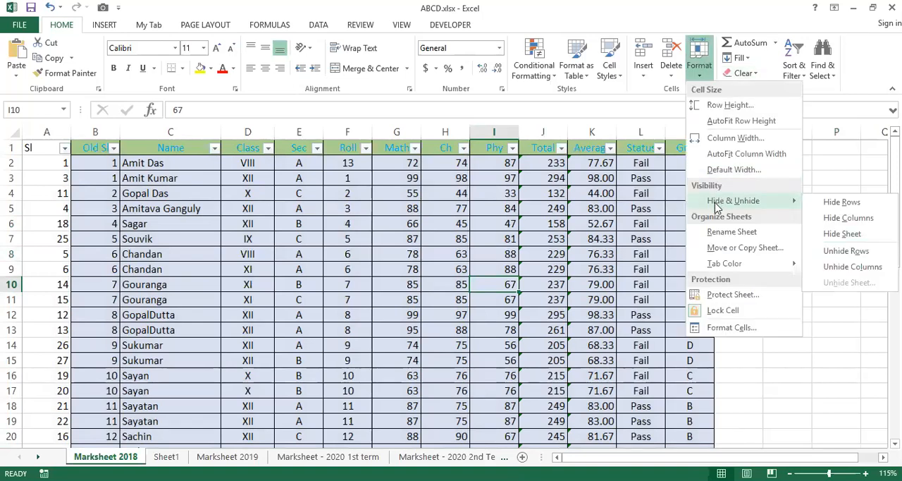
left_click(842, 234)
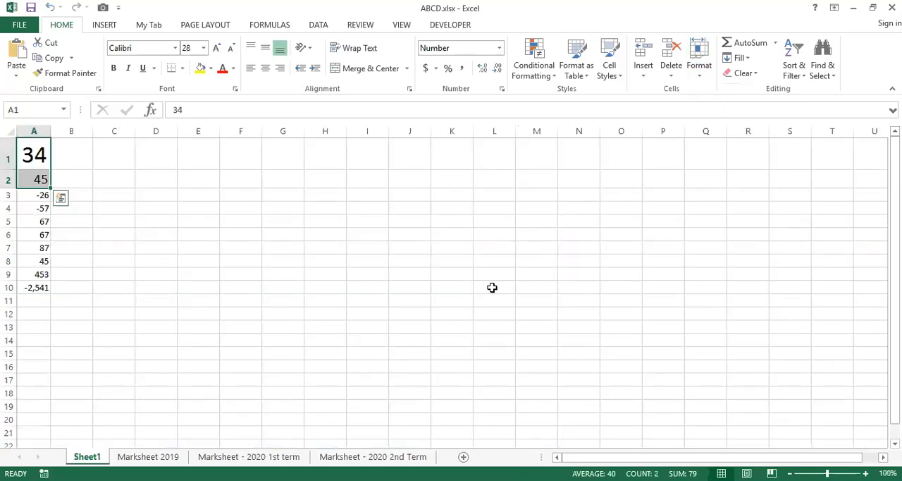
left_click(442, 293)
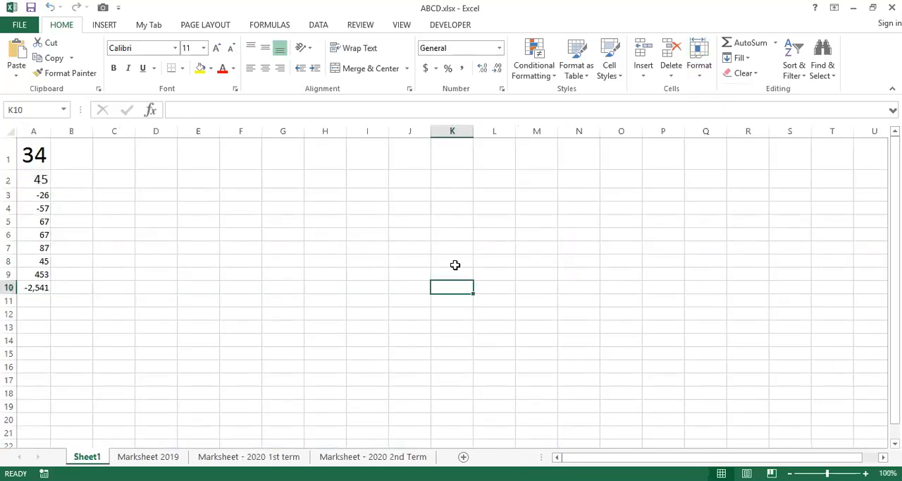
Hide the Marksheet 2019, Marksheet - 2020 1st term and Marksheet - 2020 2nd Term sheets, repeating the hide command for the last two.
left_click(134, 457)
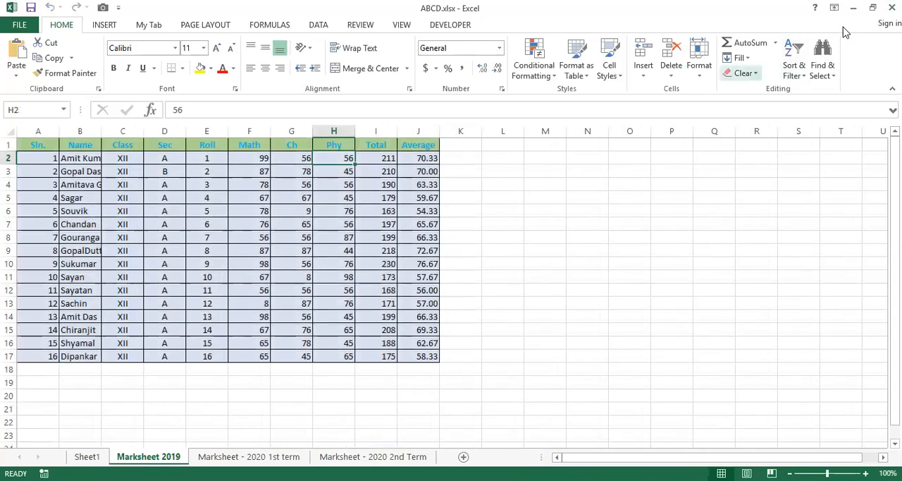
left_click(700, 63)
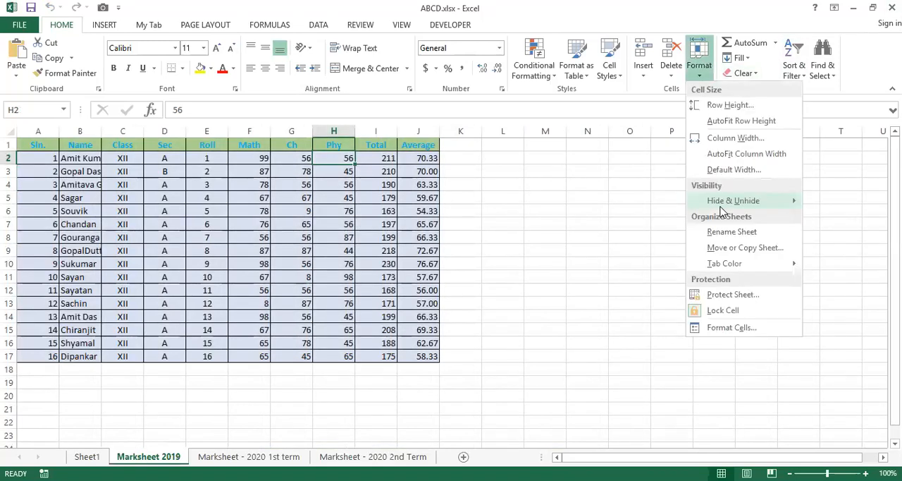
mouse_move(734, 201)
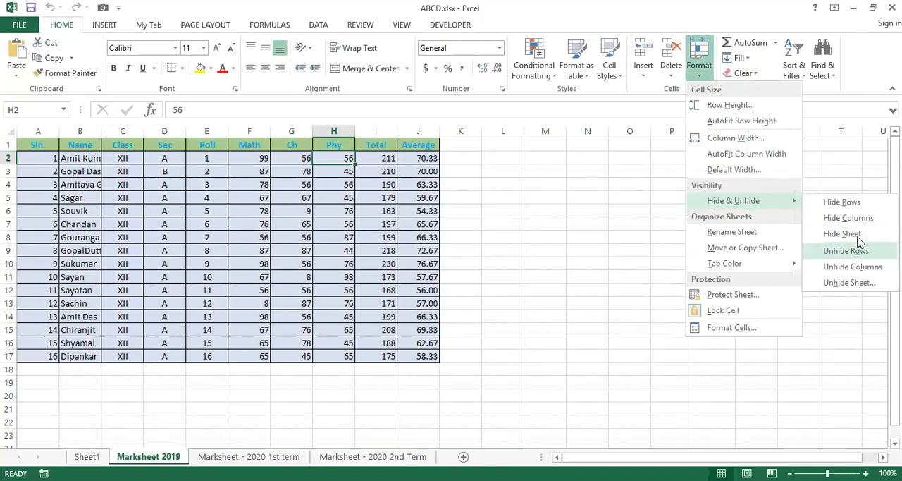
left_click(842, 234)
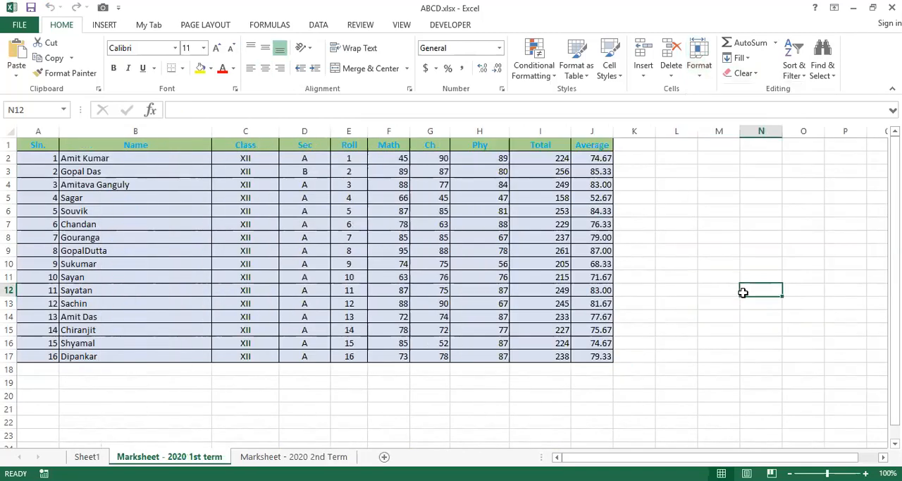
key("F4")
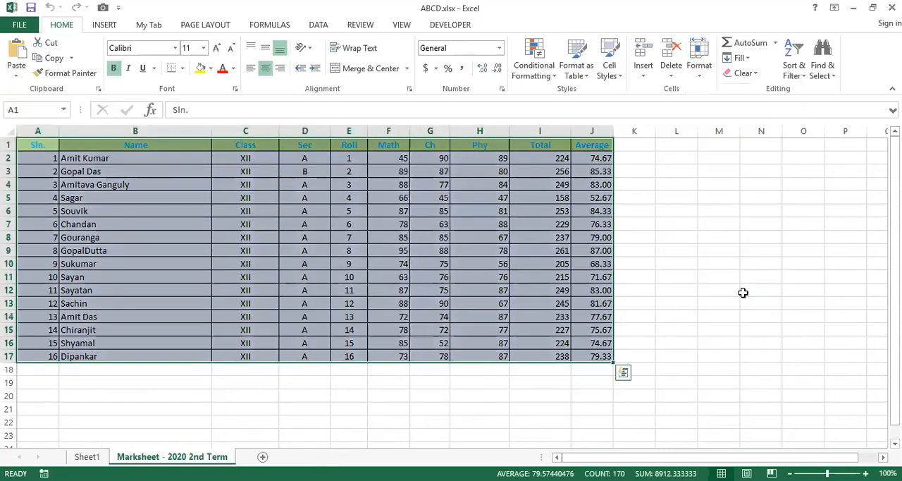
key("F4")
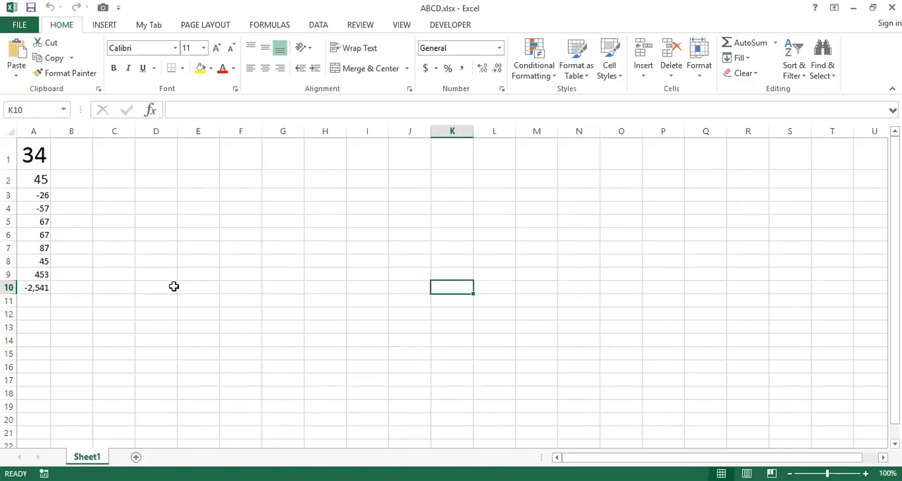
Try to hide Sheet1, the only sheet still showing in the workbook.
key("alt+F11")
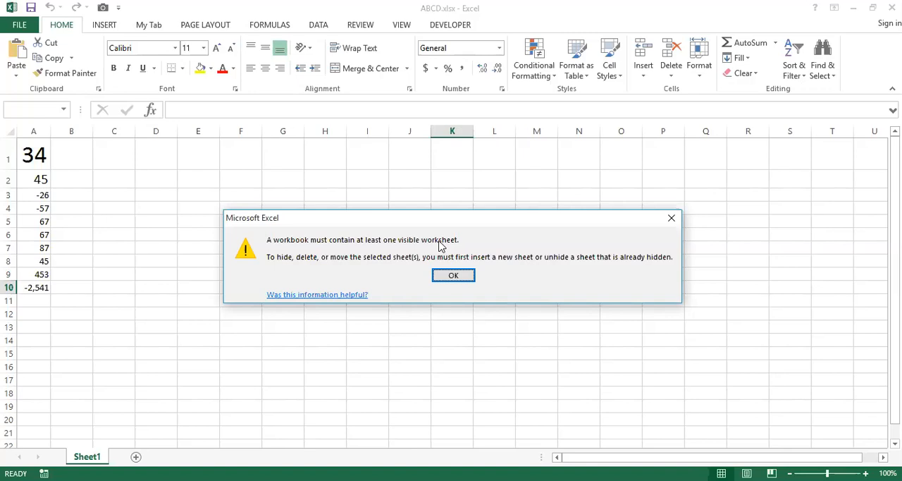
left_click(457, 277)
left_click(415, 272)
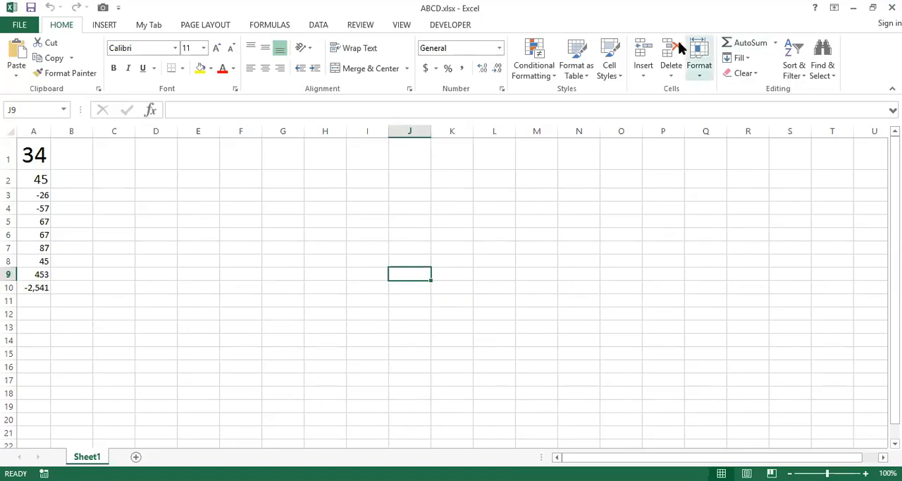
Unhide the Marksheet 2018 sheet and the Marksheet 2019 sheet.
left_click(698, 55)
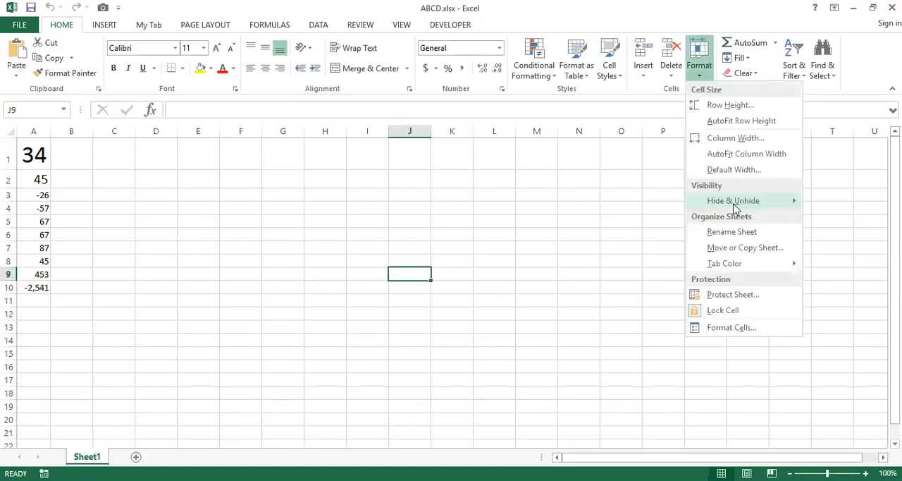
mouse_move(735, 202)
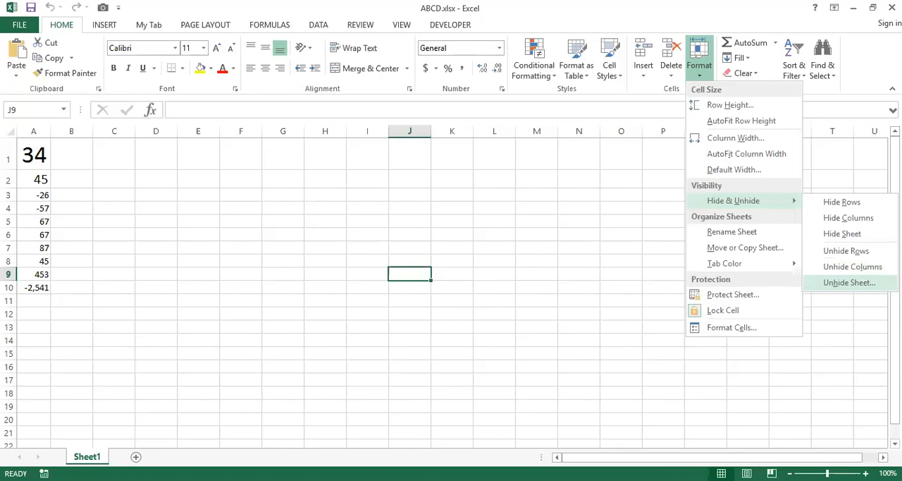
left_click(868, 291)
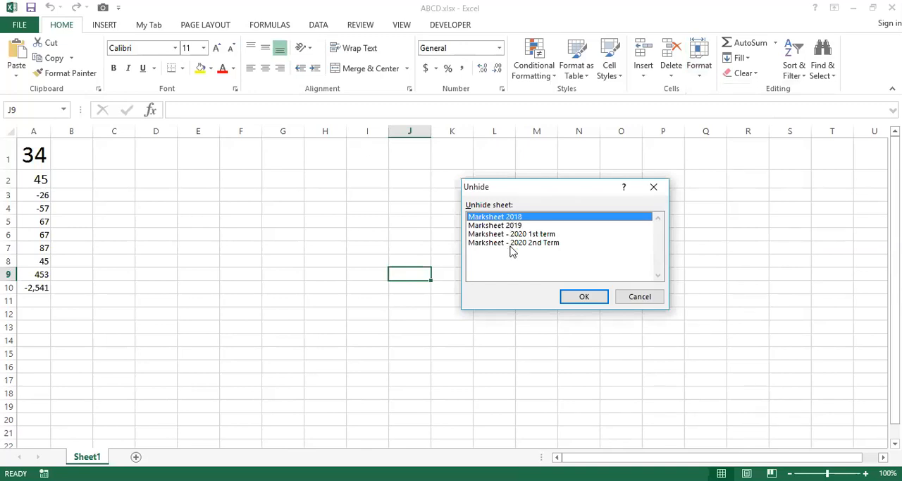
left_click(579, 298)
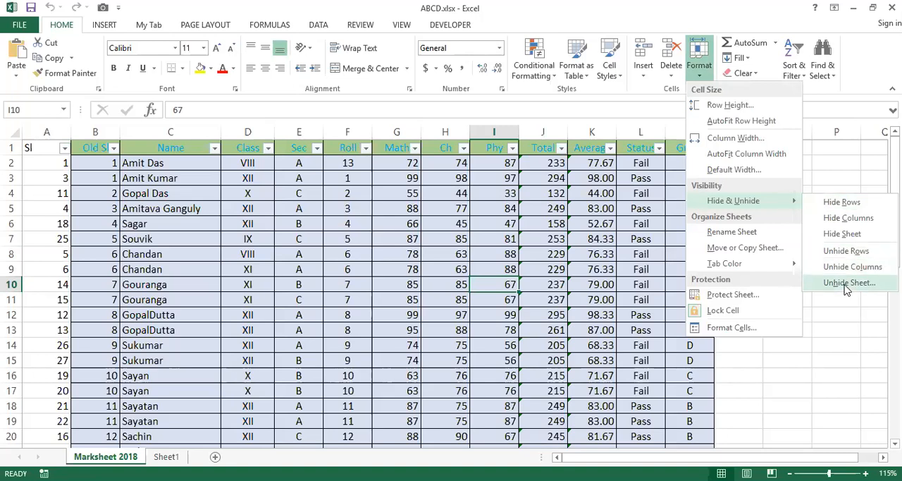
left_click(847, 282)
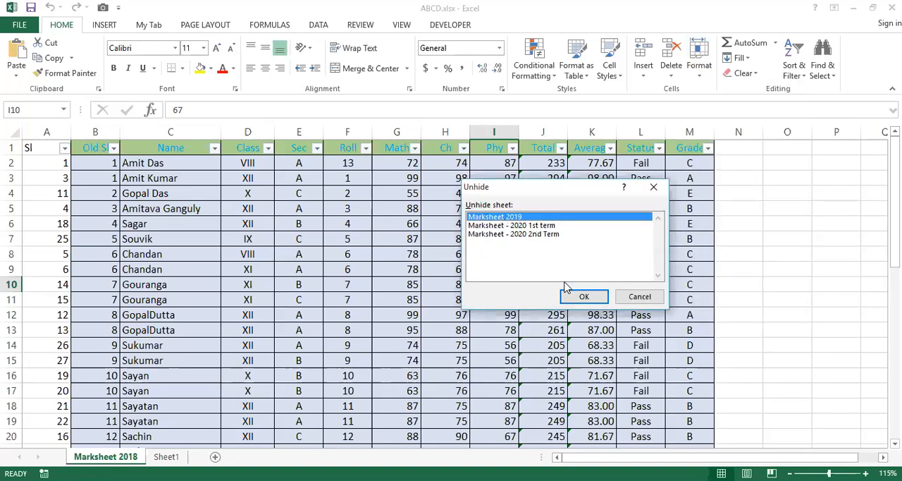
left_click(585, 298)
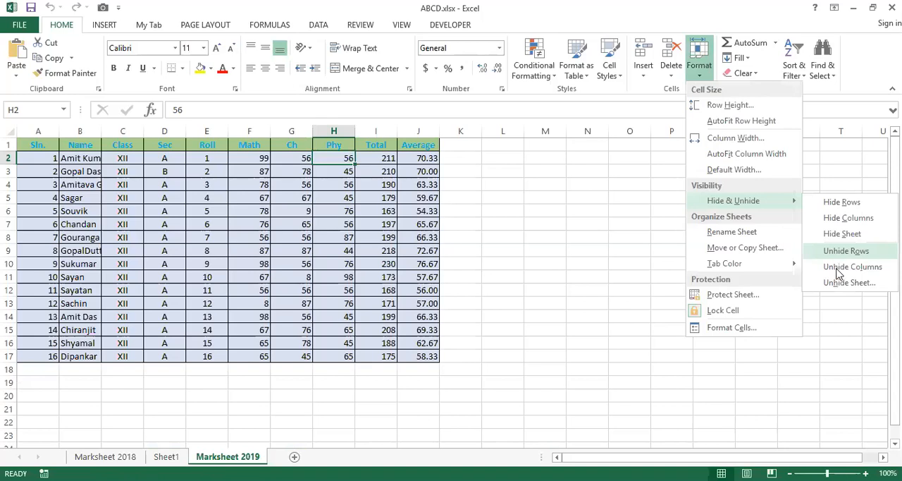
Unhide the Marksheet - 2020 2nd Term sheet and the Marksheet - 2020 1st term sheet.
left_click(839, 285)
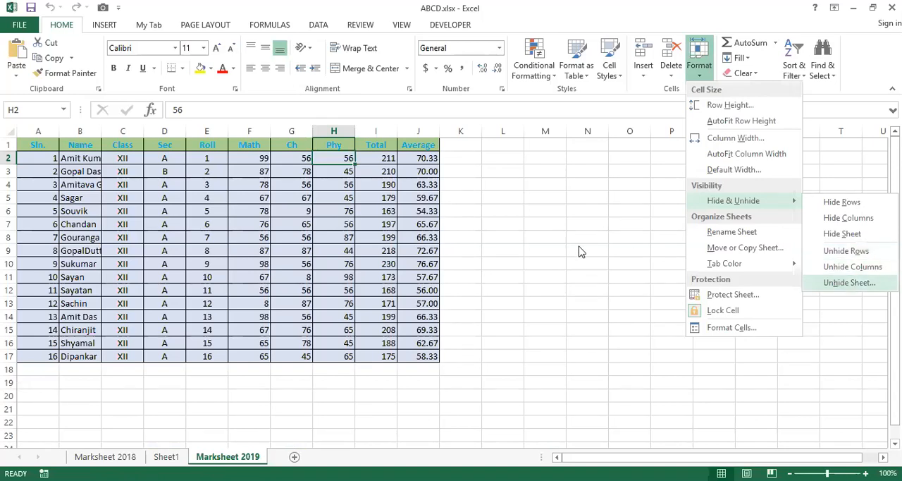
left_click(539, 226)
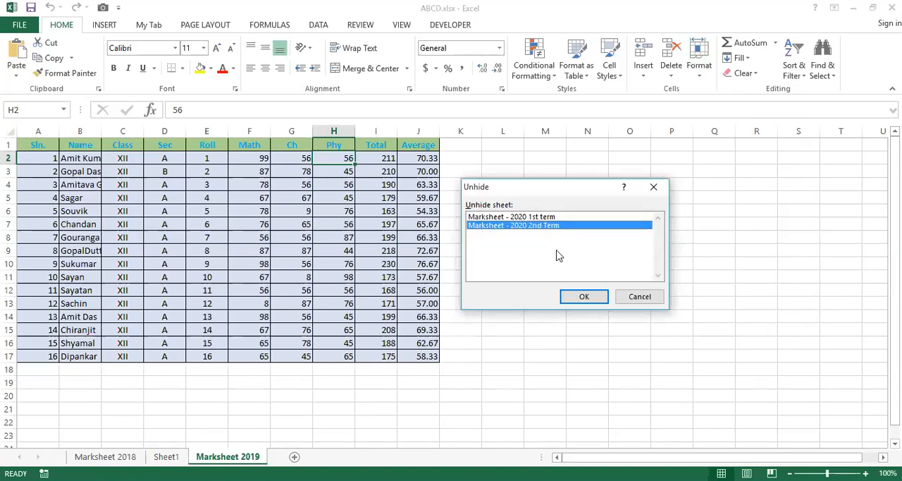
key("Return")
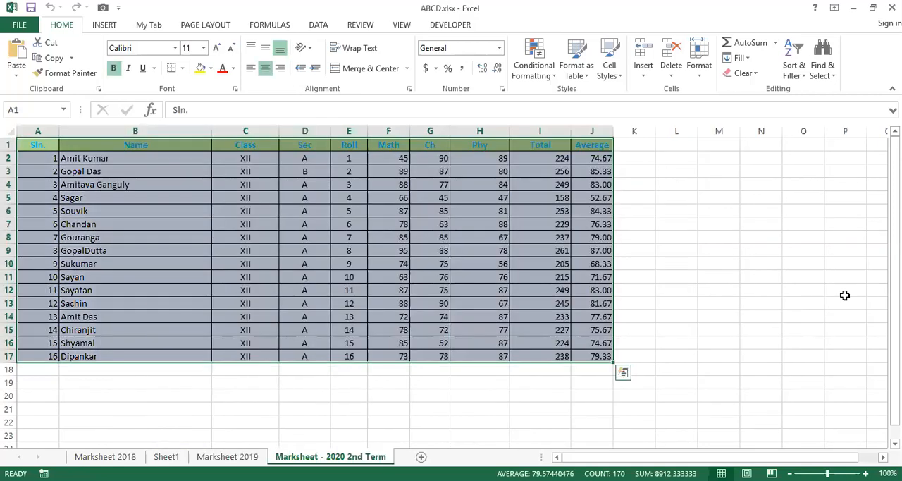
left_click(700, 65)
mouse_move(733, 200)
left_click(850, 282)
key("Return")
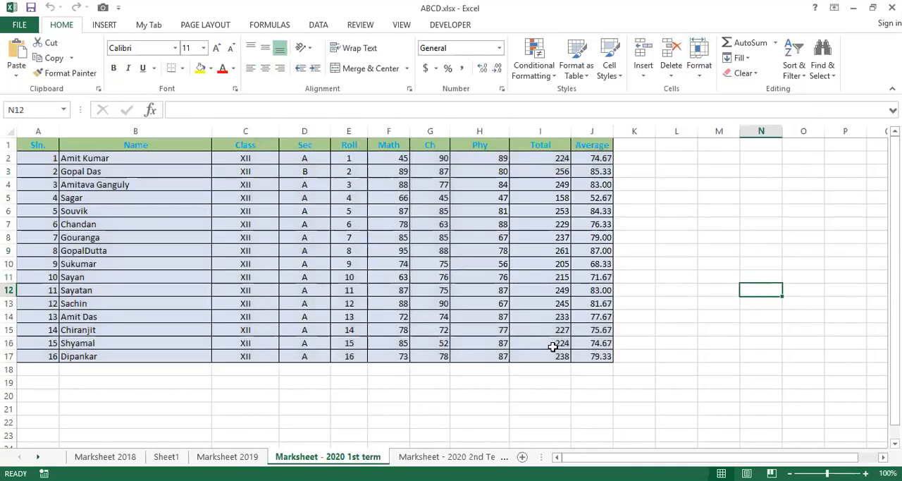
Check the restored sheets and hide Marksheet - 2020 1st term directly from its sheet tab.
left_click(167, 457)
left_click(106, 457)
left_click(227, 457)
left_click(325, 457)
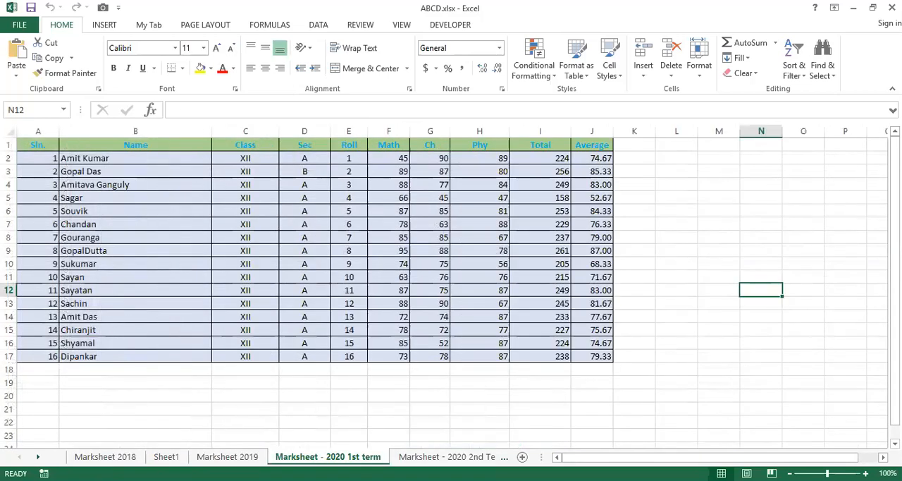
right_click(293, 457)
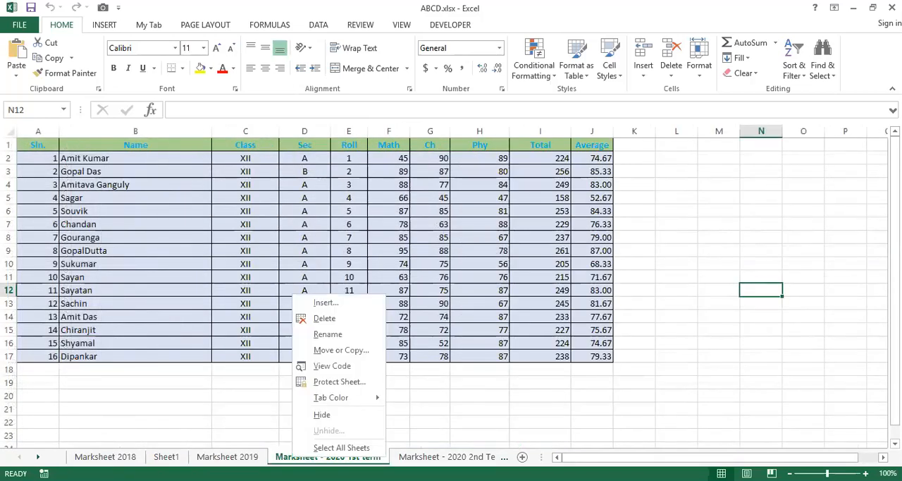
left_click(327, 416)
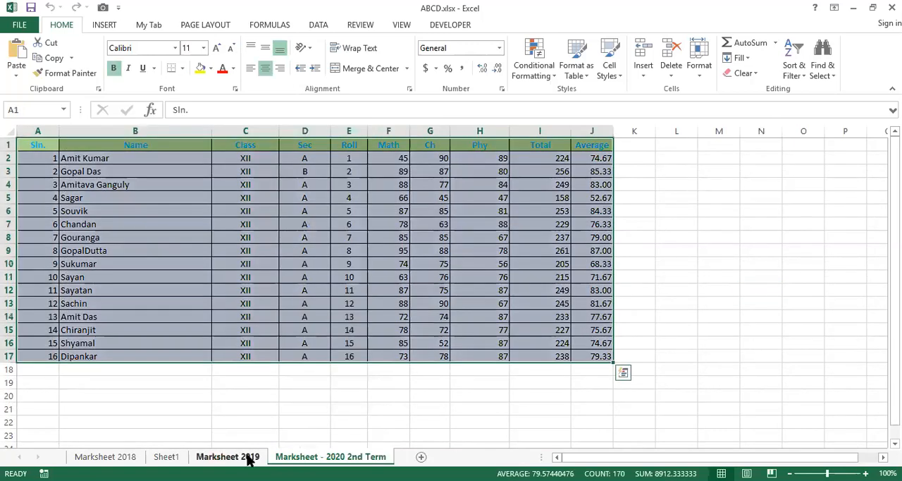
Hide the Marksheet 2019 sheet and unhide it again.
right_click(249, 457)
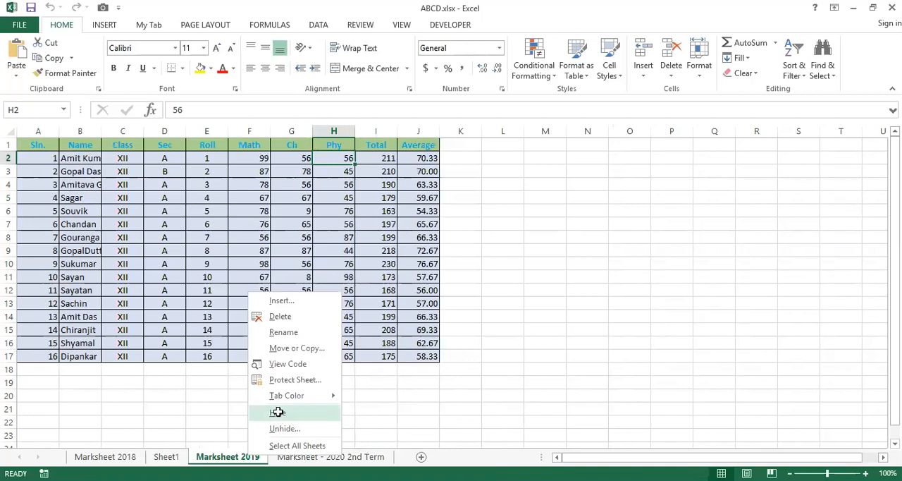
left_click(279, 413)
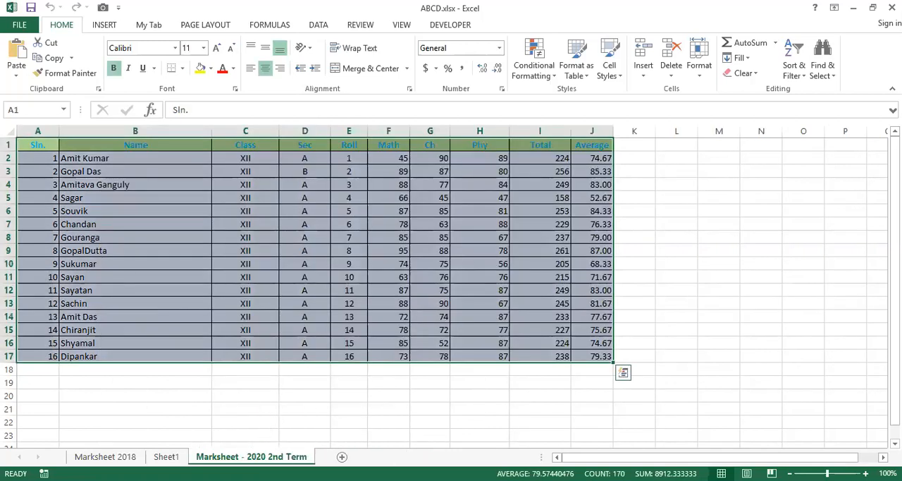
right_click(303, 456)
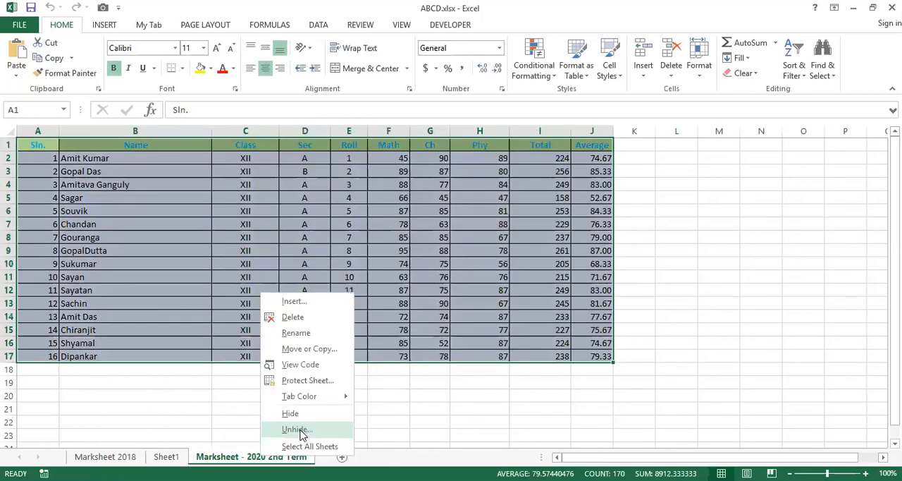
left_click(296, 430)
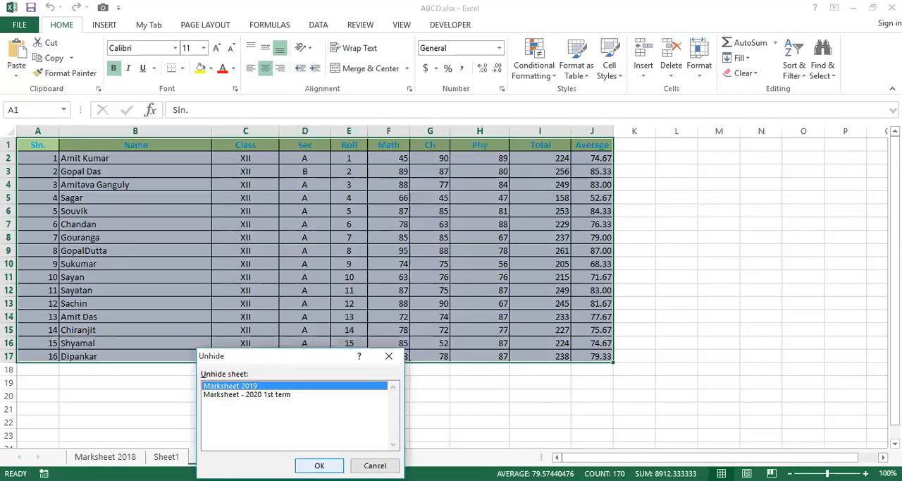
key("Return")
Unhide the Marksheet - 2020 1st term sheet and check that no other sheet is left to unhide.
right_click(259, 455)
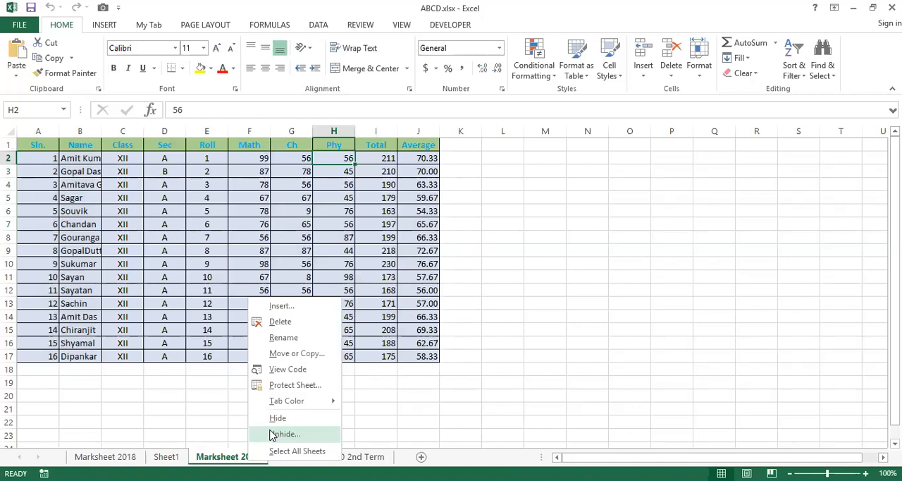
left_click(271, 432)
key("Return")
right_click(247, 457)
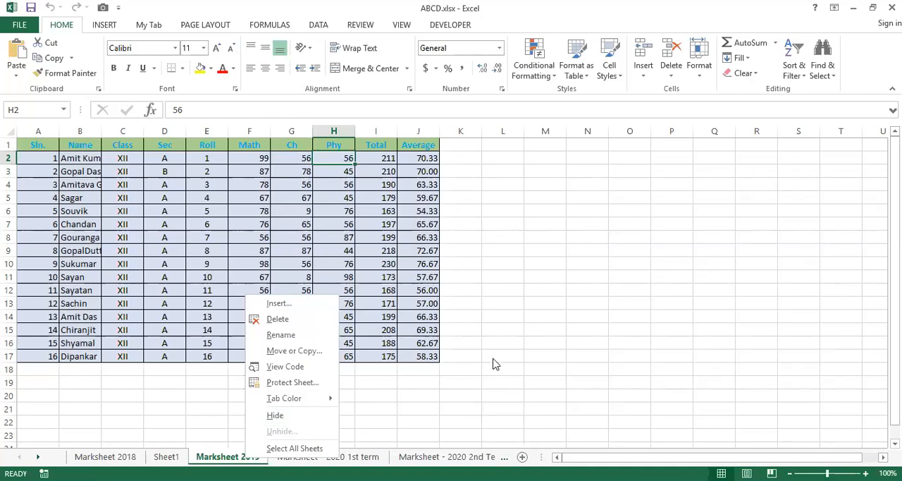
left_click(267, 263)
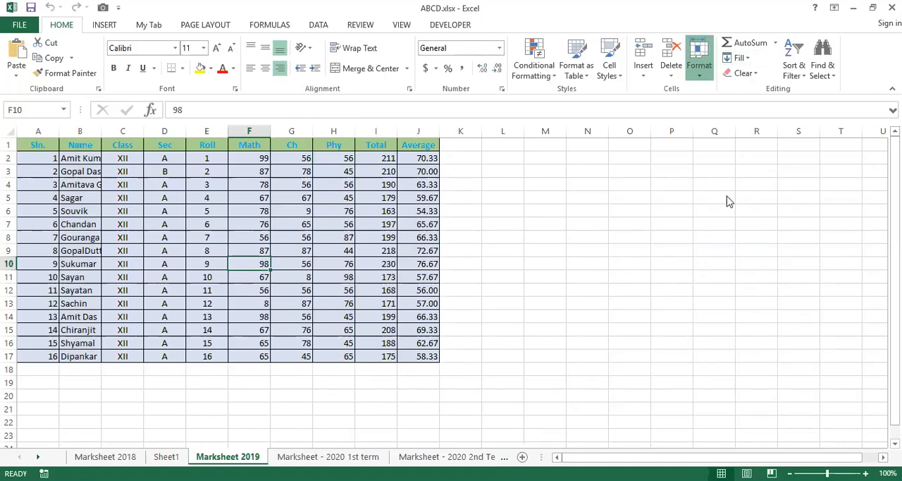
Rename the Marksheet 2019 sheet as Marksheet 2020.
key("alt+h")
key("o")
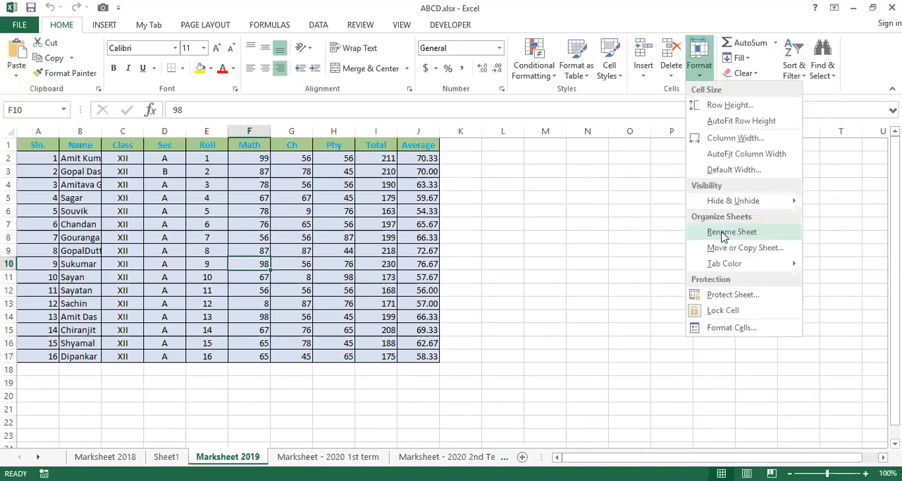
key("r")
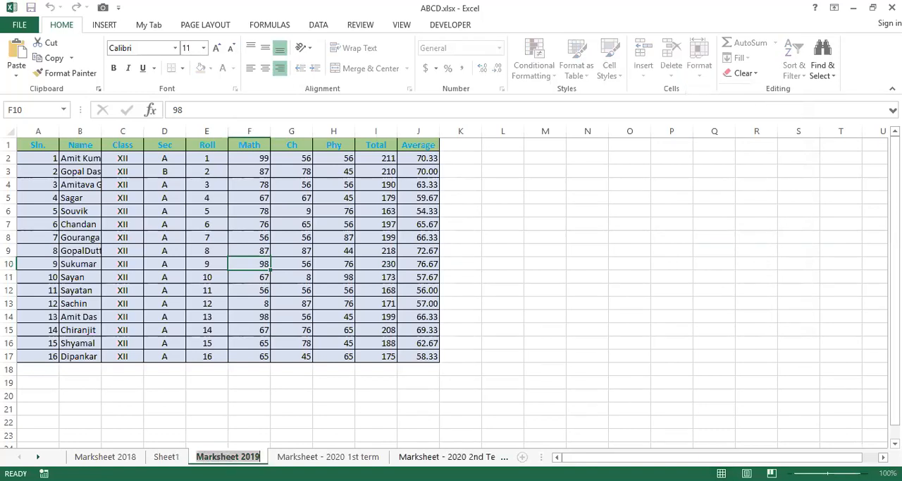
key("BackSpace")
key("BackSpace")
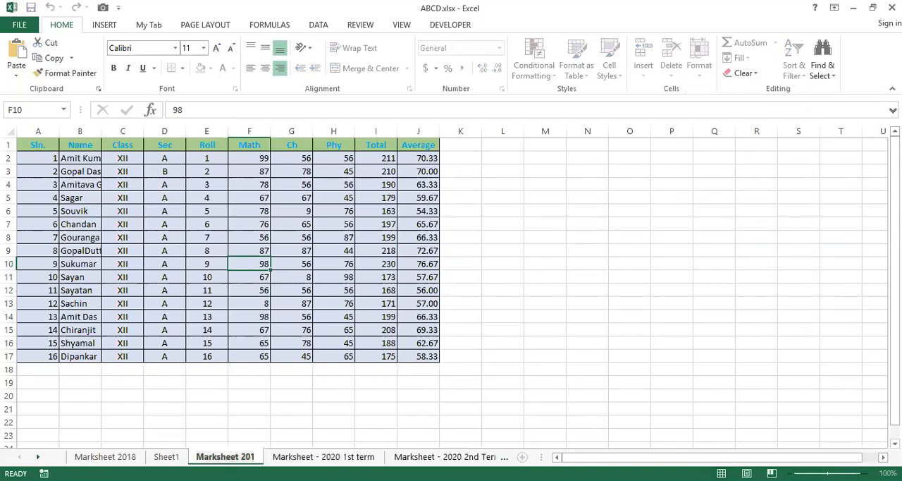
type("20")
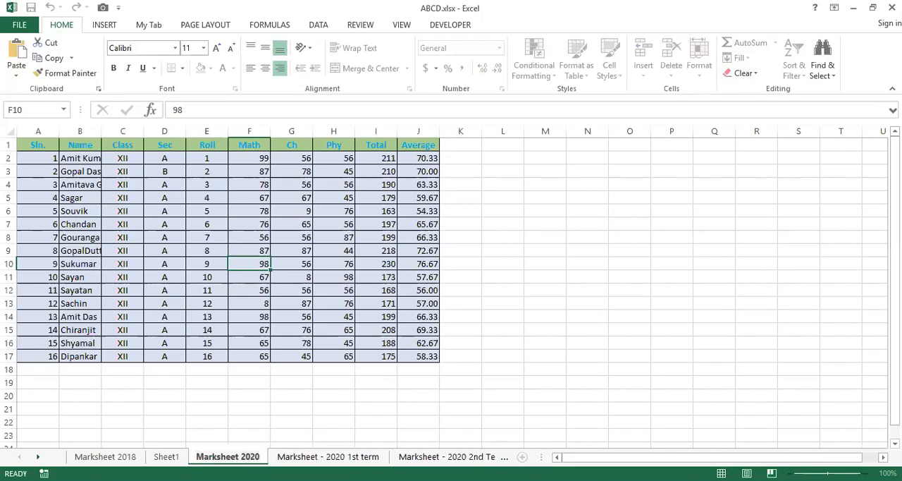
key("Return")
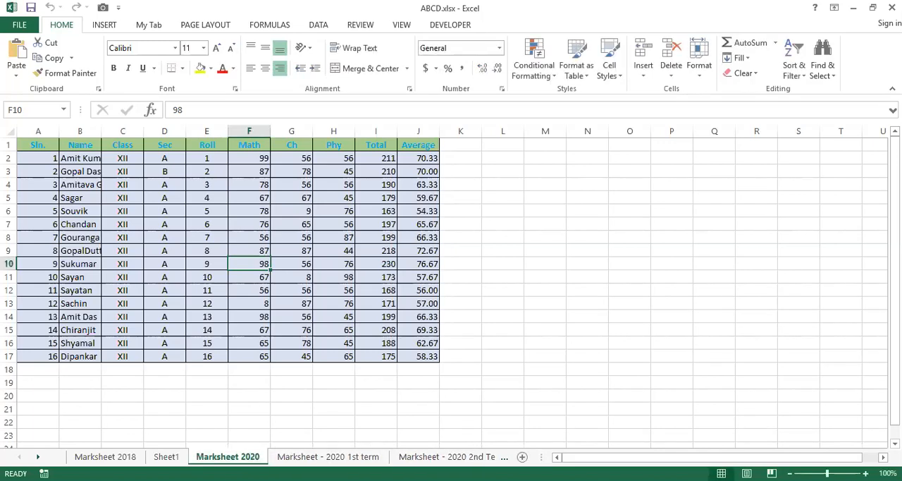
Extend the Marksheet 2020 sheet's name to "Marksheet of Class XII 2020".
double_click(233, 457)
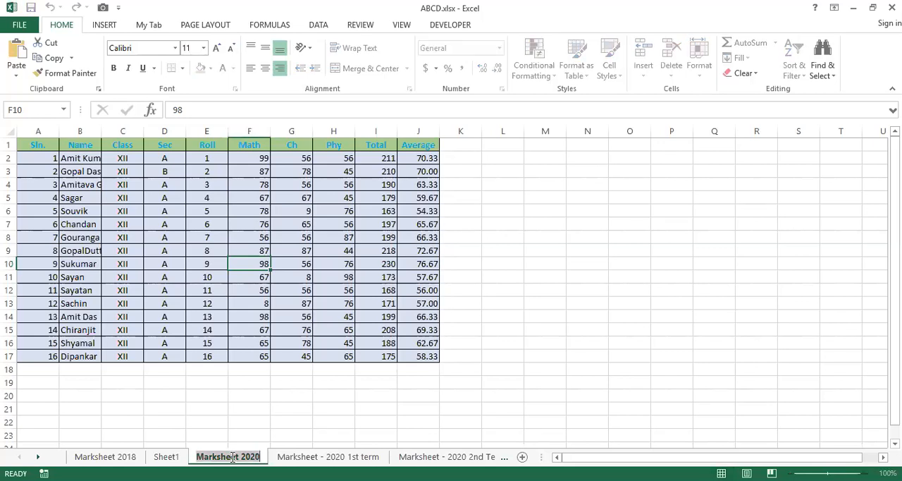
key("Return")
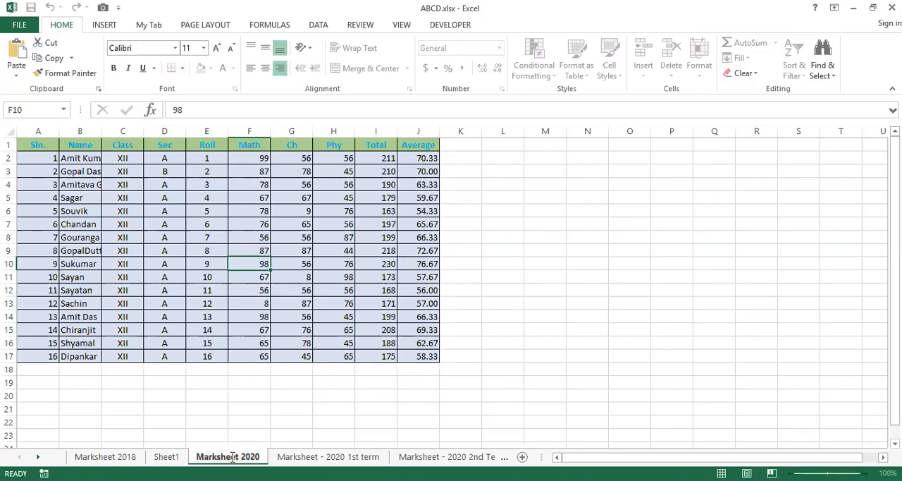
type("of ")
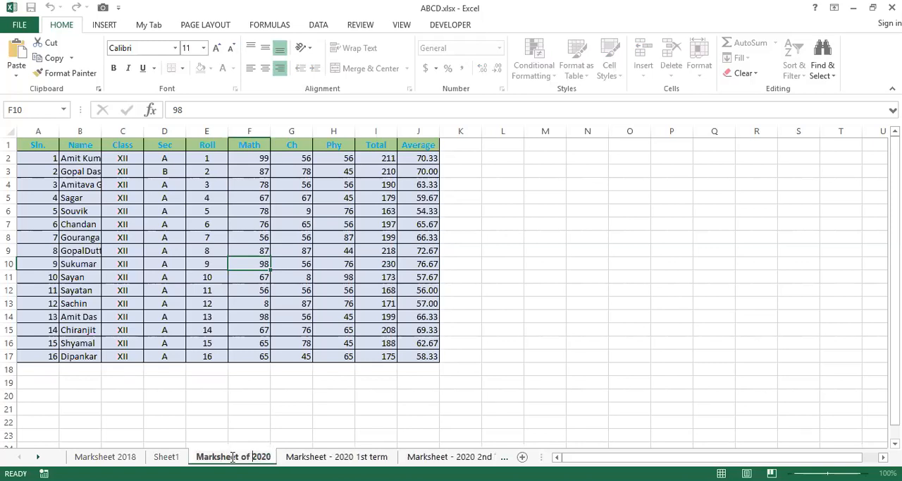
type("Class ")
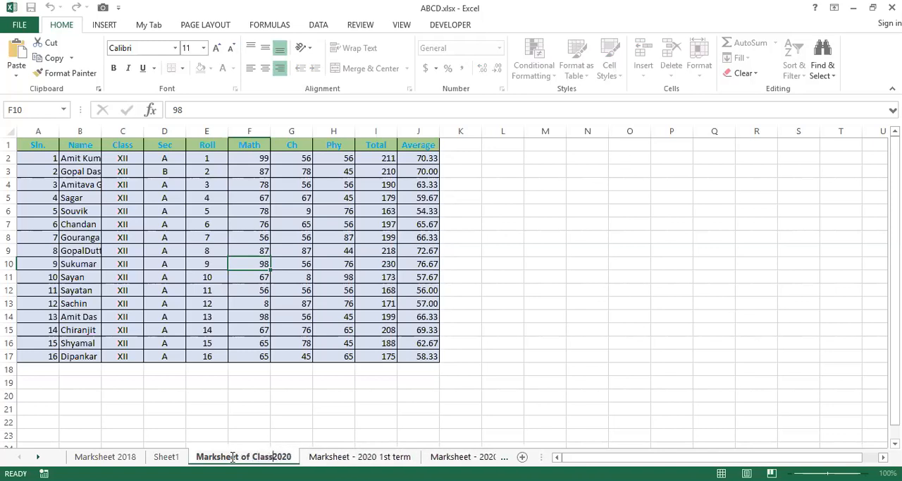
type("XII")
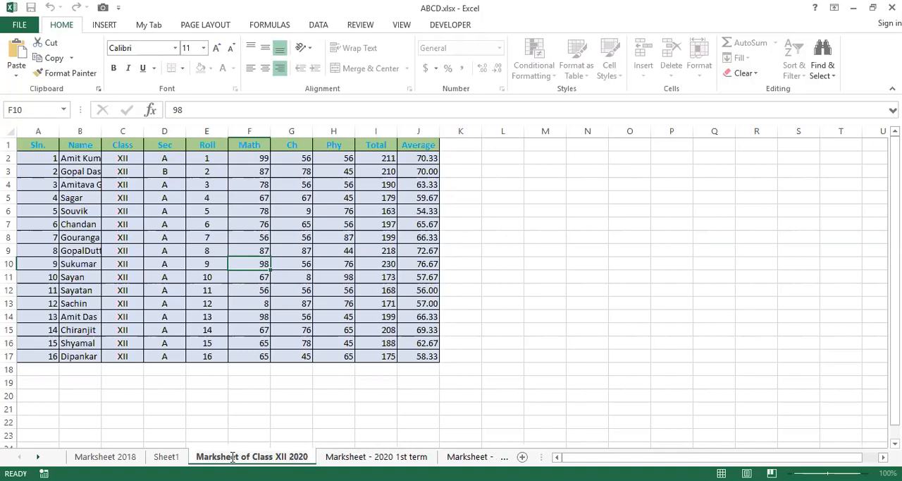
key("Return")
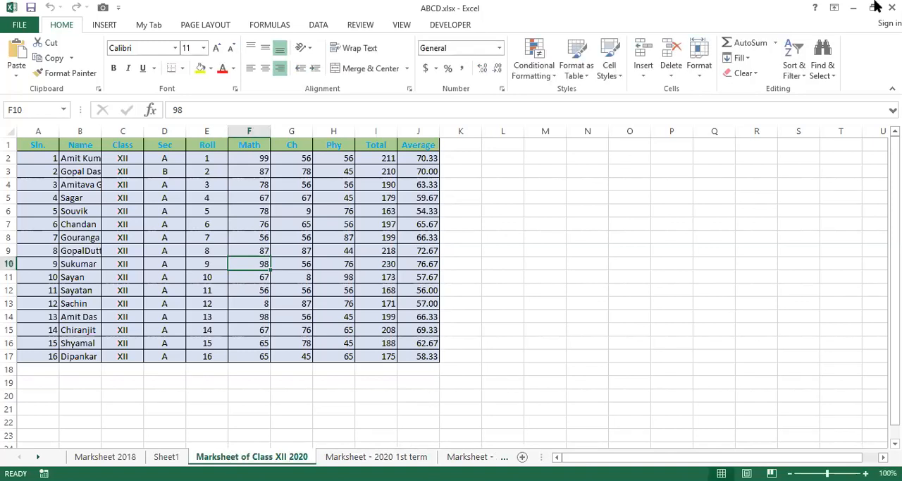
Duplicate the Marksheet of Class XII 2020 sheet directly after the original and delete the copy.
left_click(691, 39)
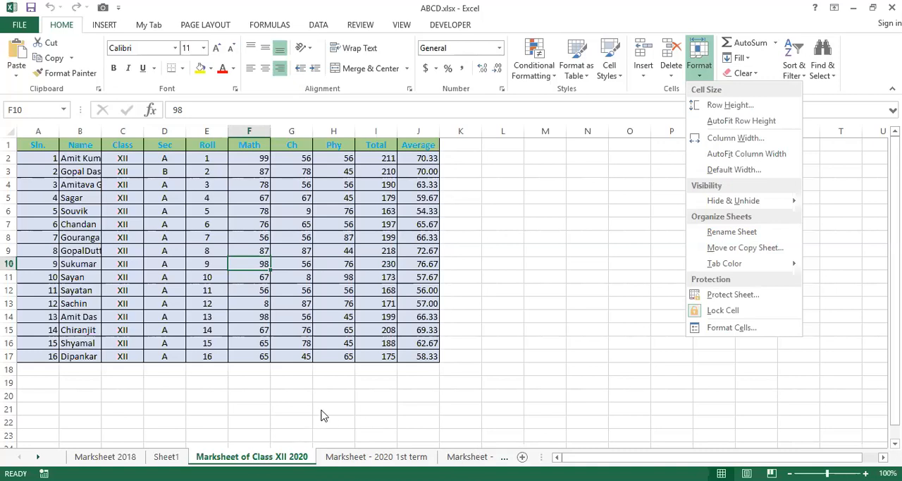
left_click(280, 458)
left_click_drag(280, 458, 343, 458)
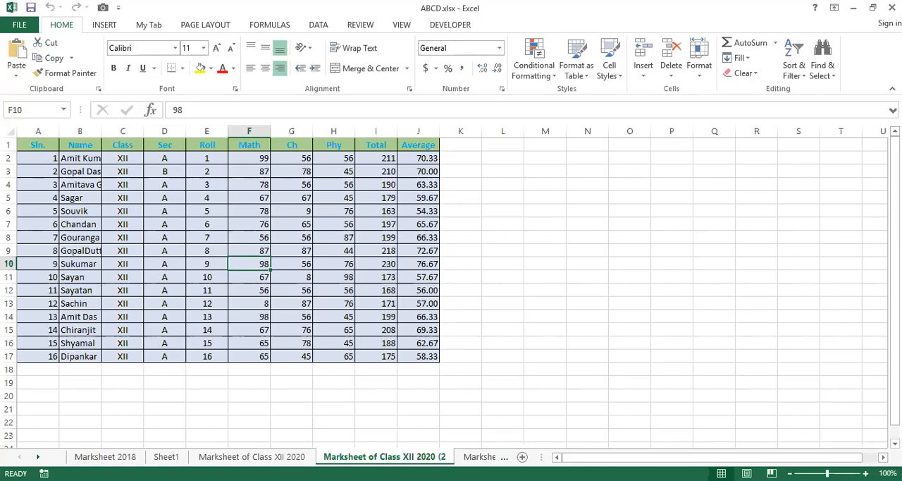
right_click(426, 457)
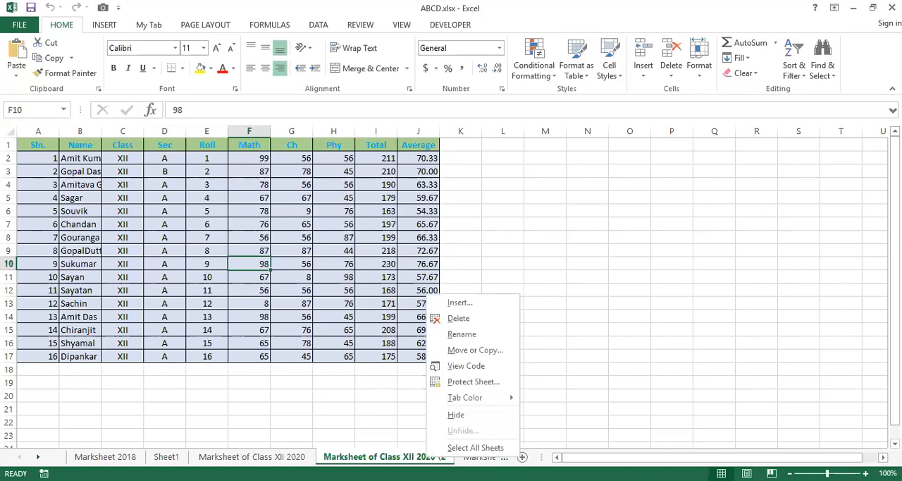
left_click(447, 321)
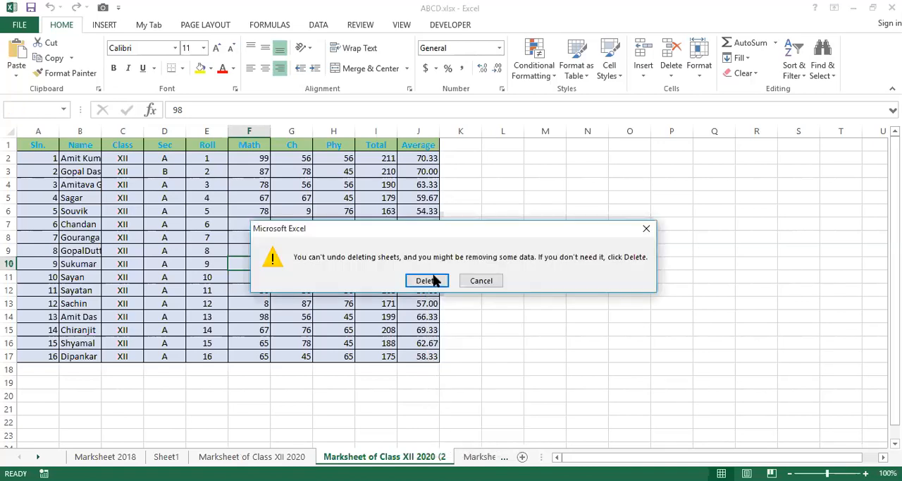
left_click(425, 280)
Move the Marksheet 2018 sheet before Marksheet - 2020 2nd Term and widen the sheet tab area.
key("ctrl+Page_Up")
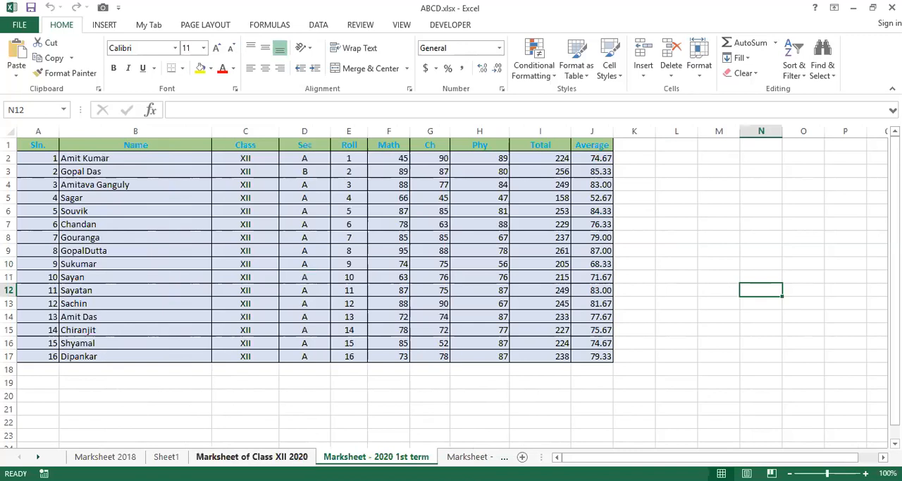
key("ctrl+Page_Up")
key("ctrl+Page_Up")
key("ctrl+Page_Down")
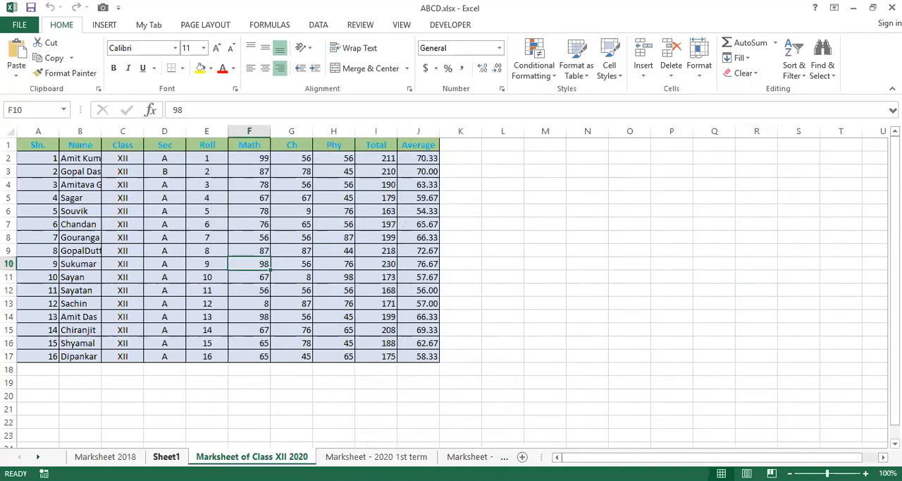
key("ctrl+Page_Up")
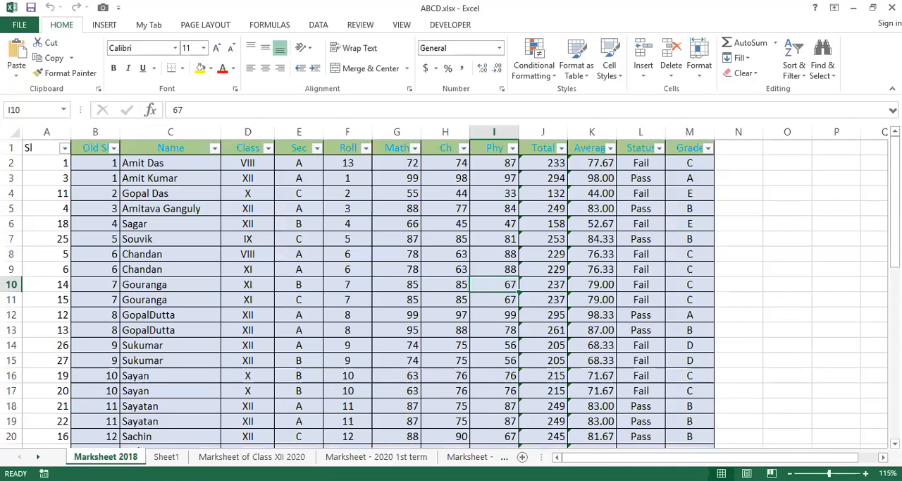
left_click(691, 40)
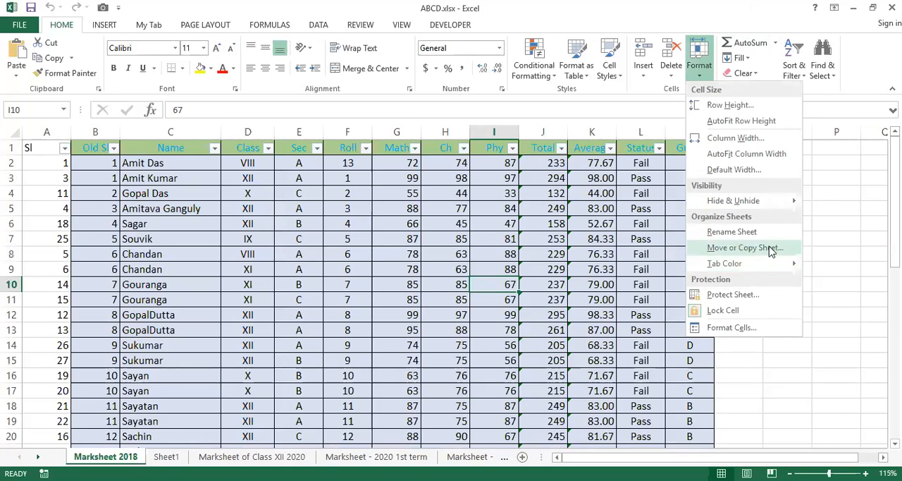
left_click(779, 250)
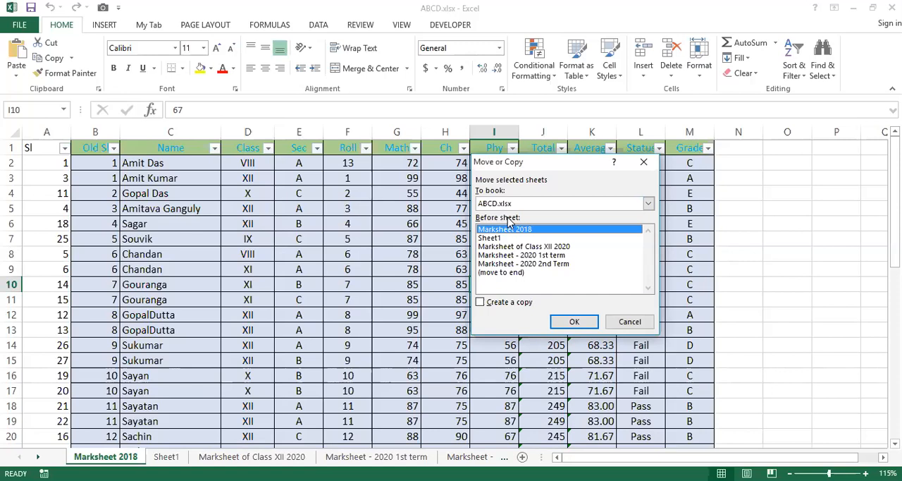
left_click(510, 264)
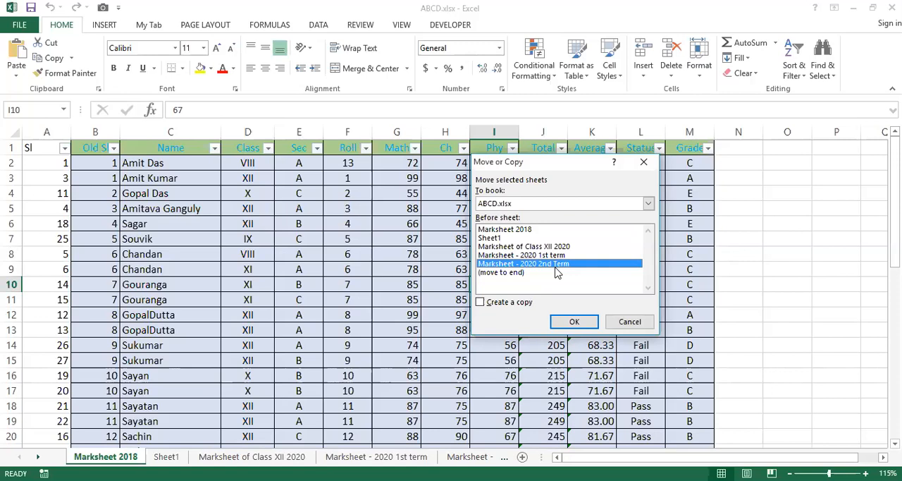
left_click(574, 327)
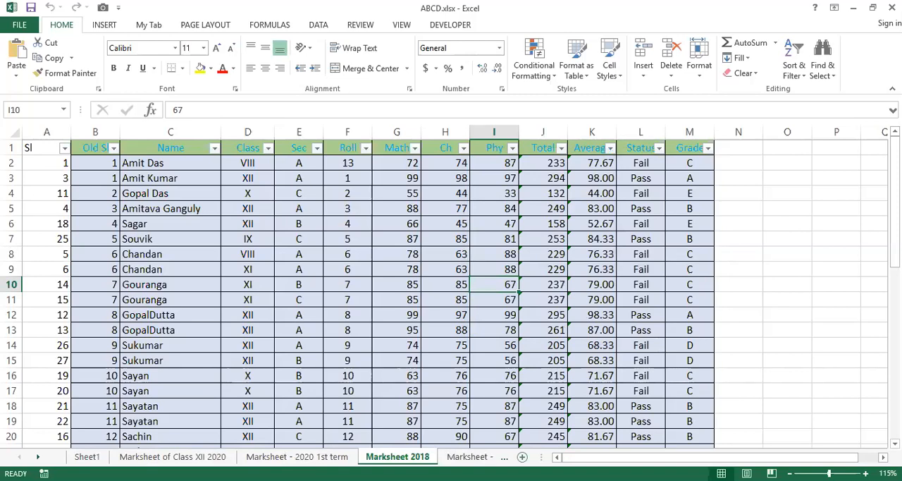
left_click_drag(537, 456, 592, 446)
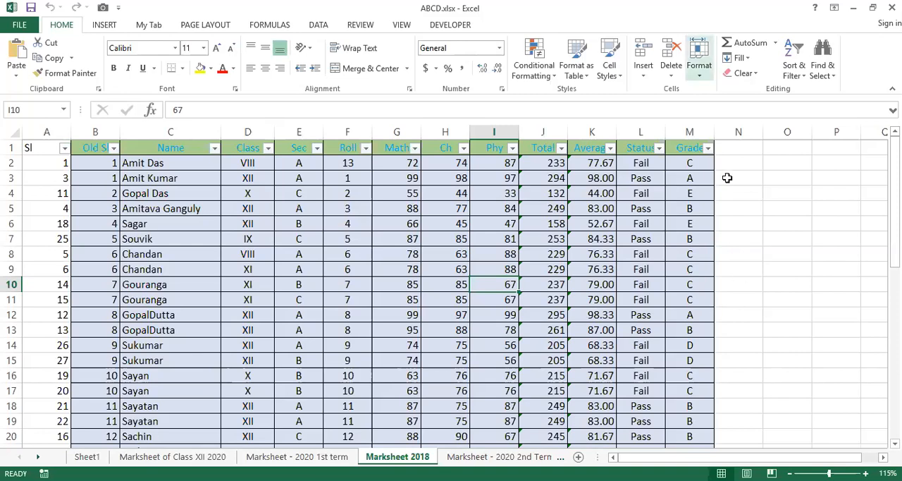
Create a copy of the Marksheet 2018 sheet in ABCD.xlsx, placed before Sheet1.
left_click(700, 65)
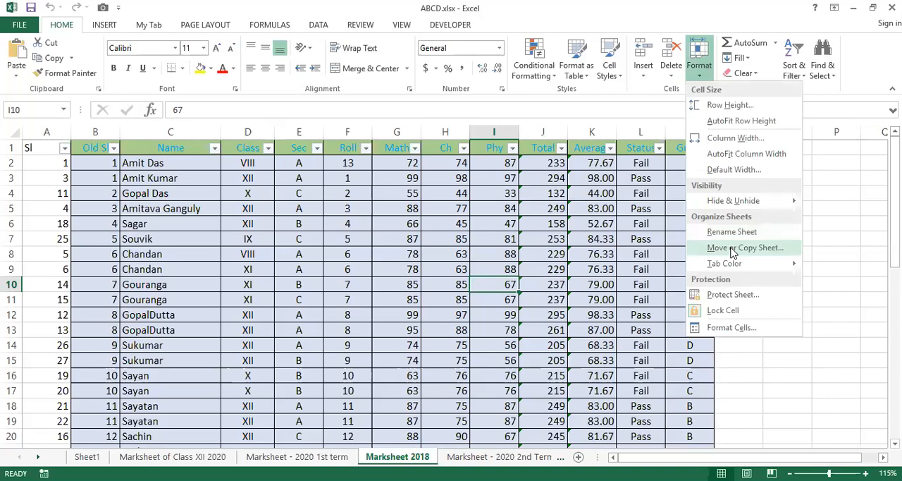
left_click(733, 250)
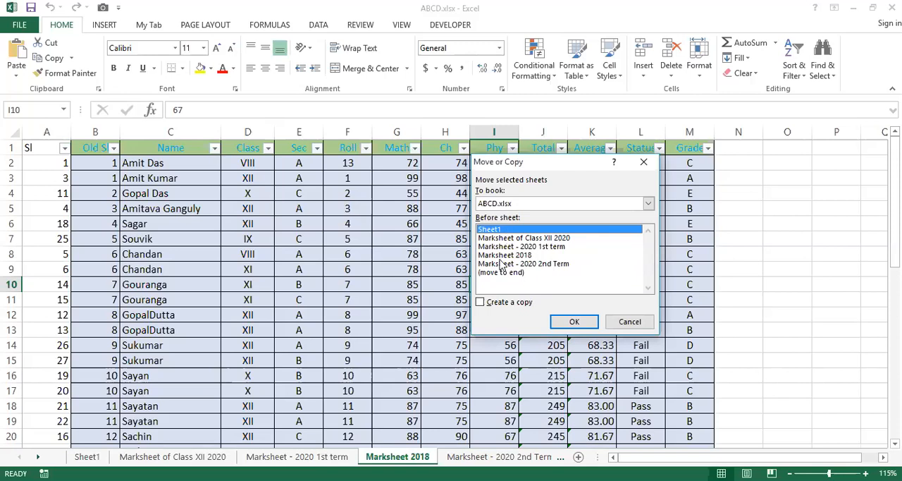
left_click(481, 303)
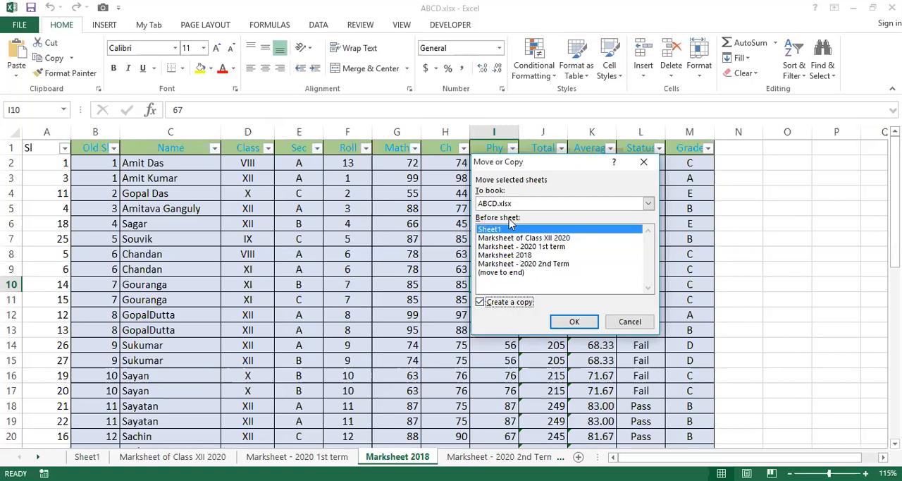
left_click(502, 275)
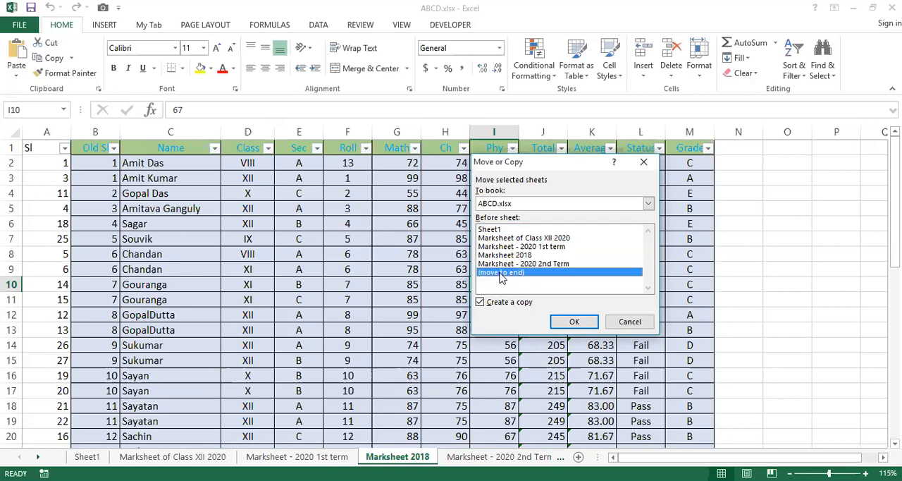
left_click(497, 231)
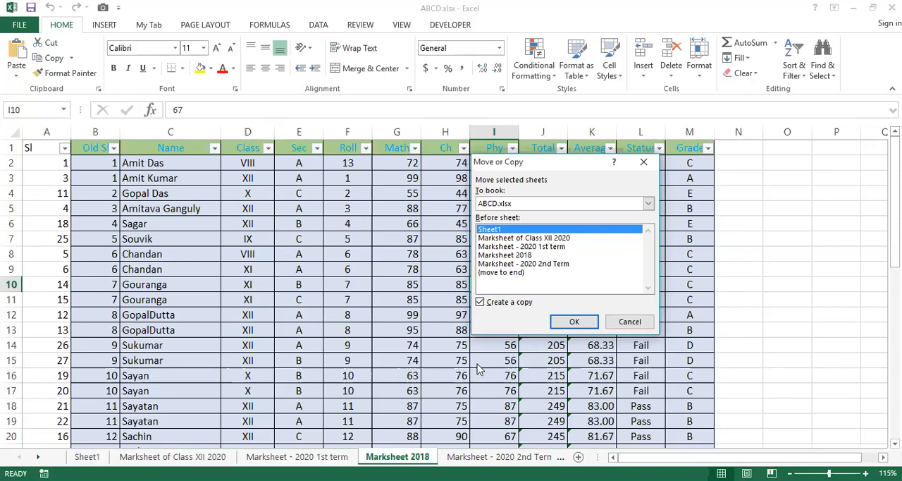
left_click(575, 321)
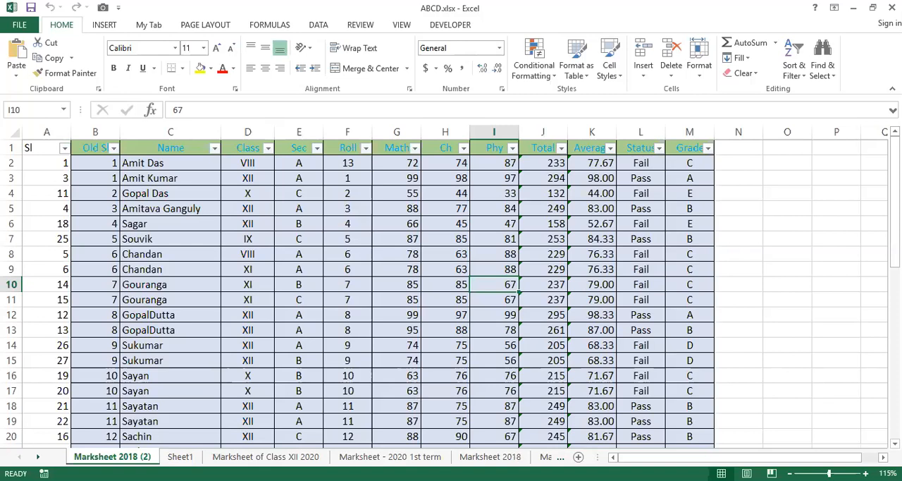
Color the Marksheet 2018 (2) sheet tab dark blue and the Sheet1 tab dark orange.
left_click(701, 49)
mouse_move(762, 271)
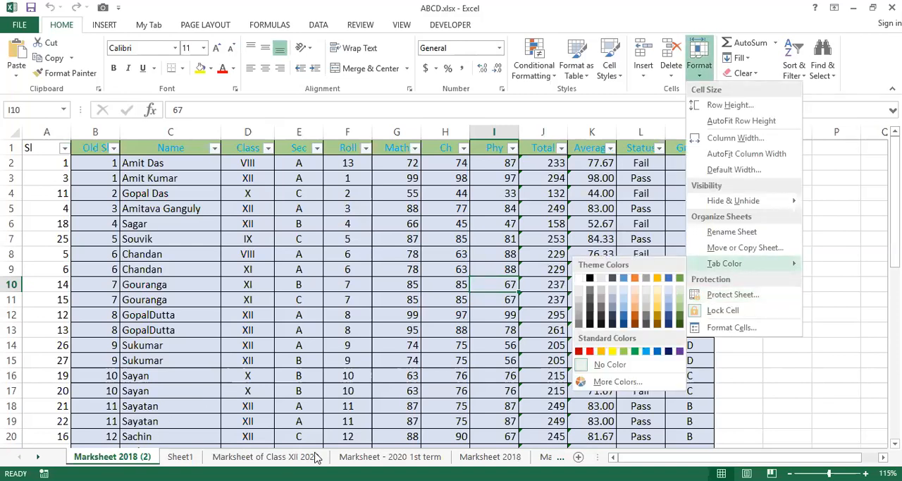
left_click(669, 319)
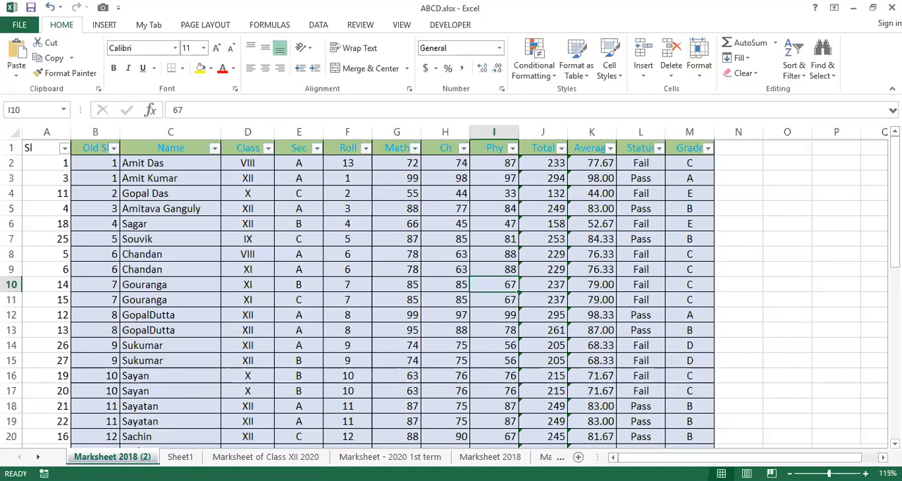
left_click(192, 456)
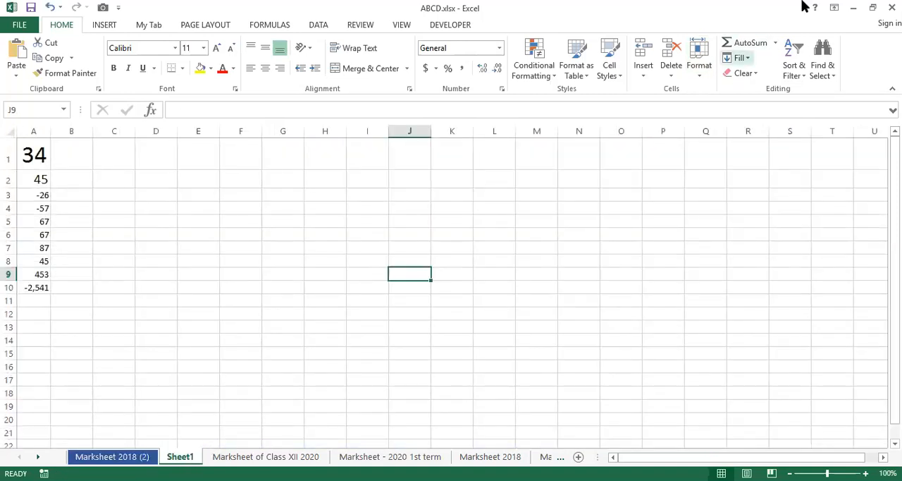
left_click(699, 64)
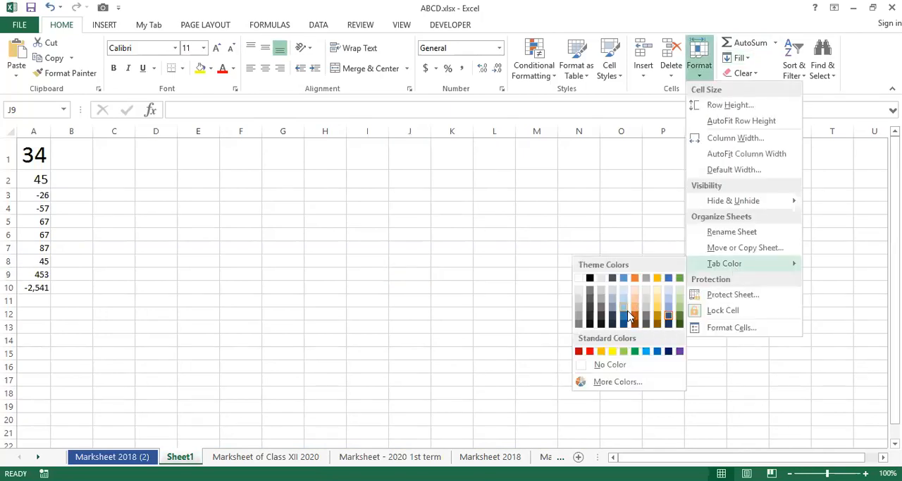
left_click(635, 318)
left_click(537, 395)
Protect the Marksheet of Class XII 2020 sheet with a password, entered and confirmed, allowing only selection of locked and unlocked cells.
left_click(265, 457)
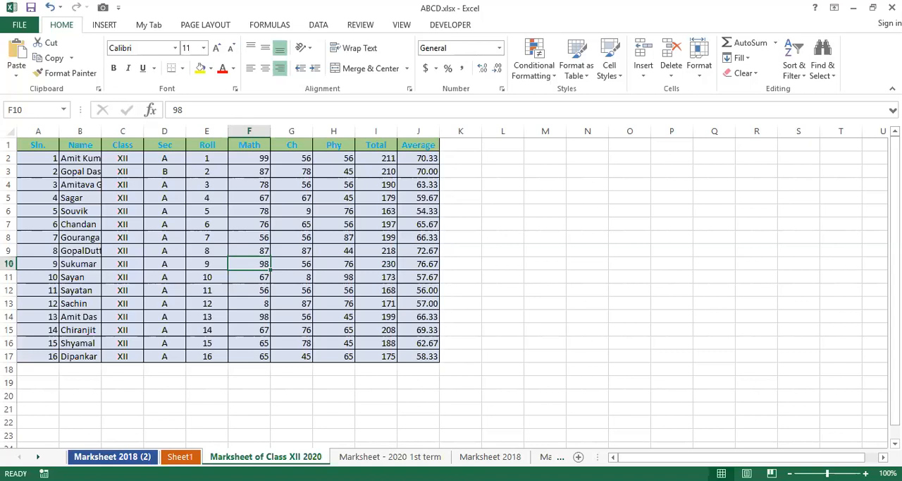
left_click(204, 329)
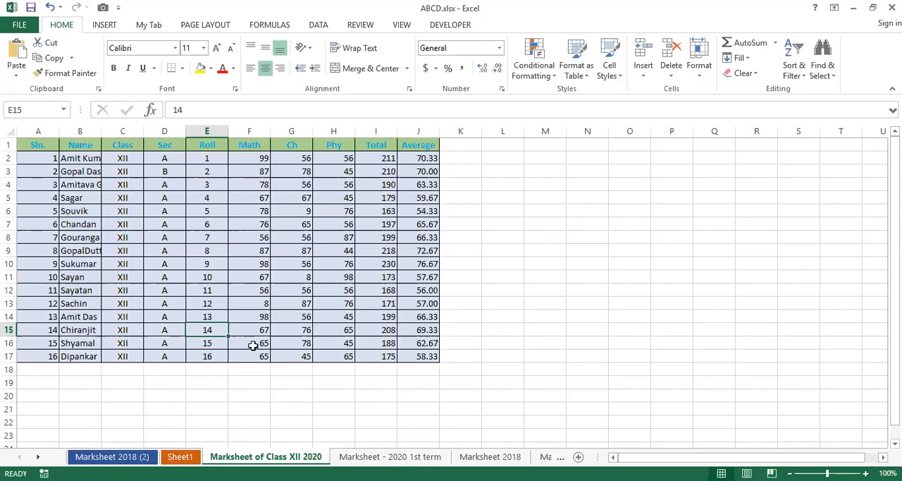
left_click(258, 211)
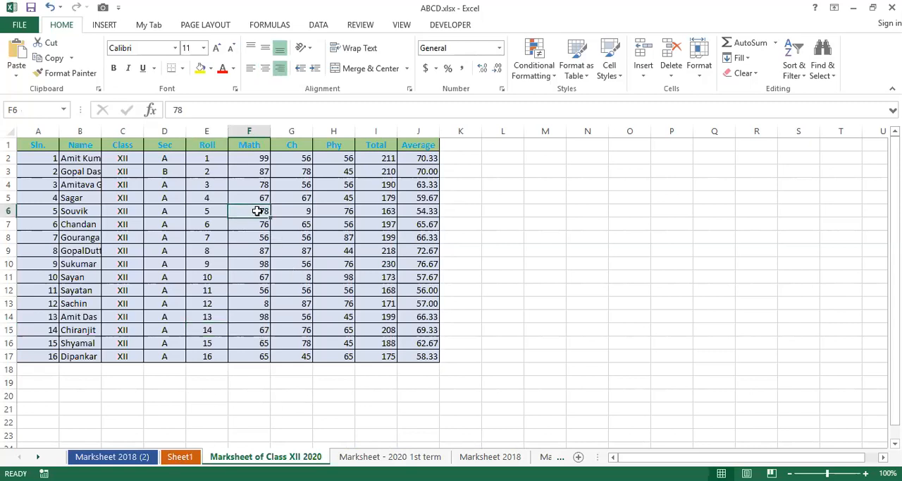
left_click(697, 50)
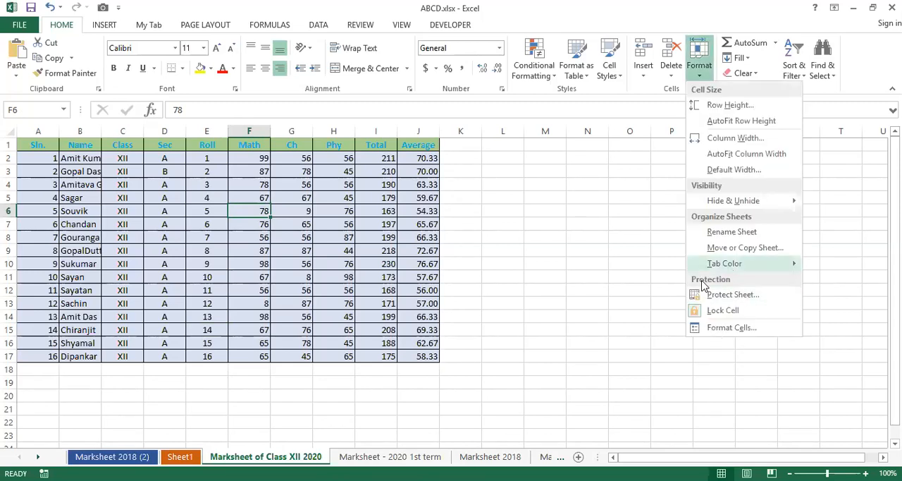
mouse_move(730, 272)
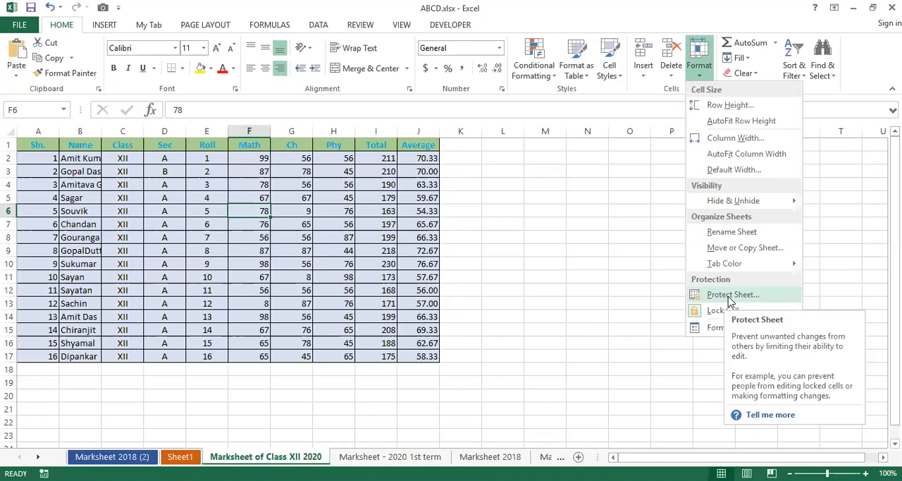
left_click(731, 300)
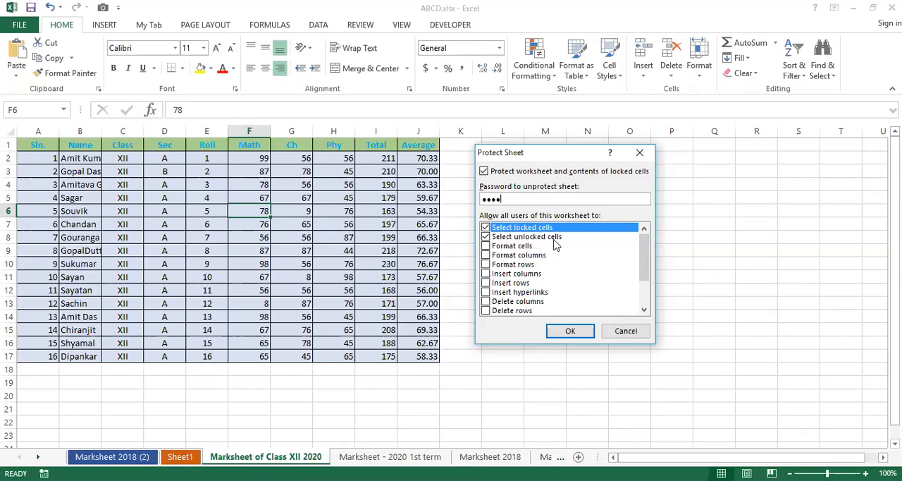
left_click(569, 333)
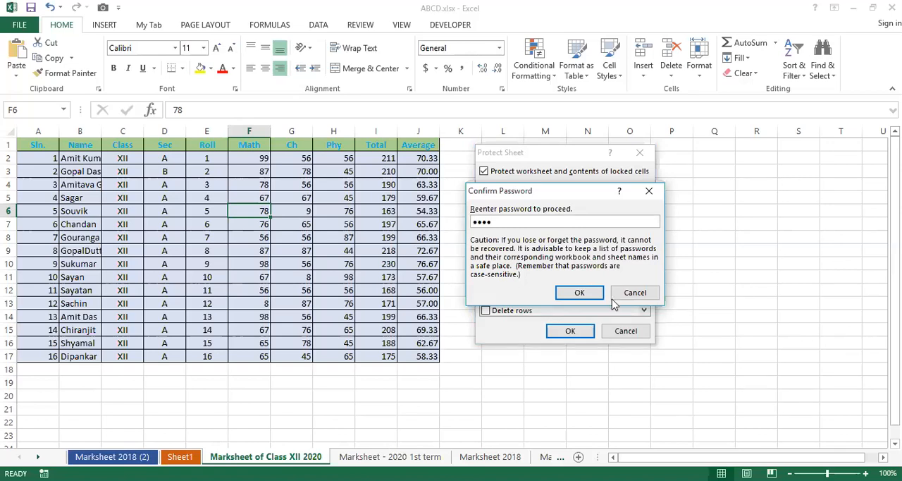
left_click(579, 293)
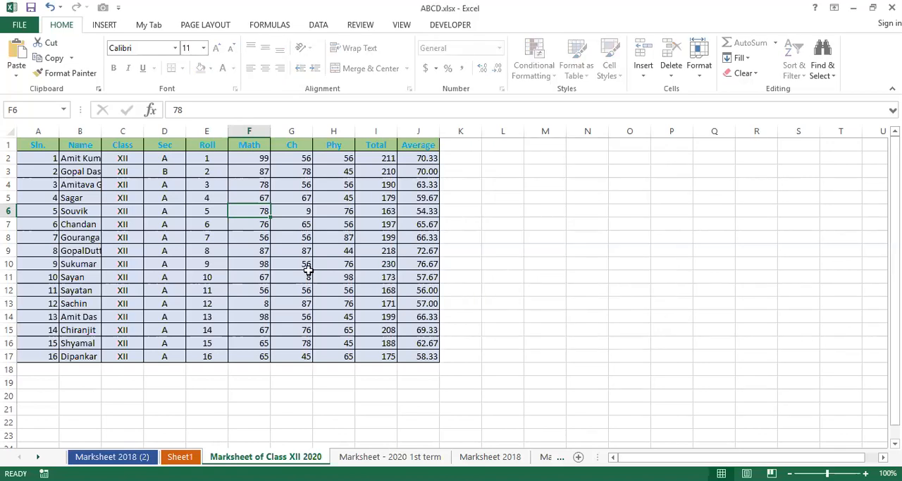
Try to edit the roll number in cell E5 of the protected sheet.
left_click(307, 276)
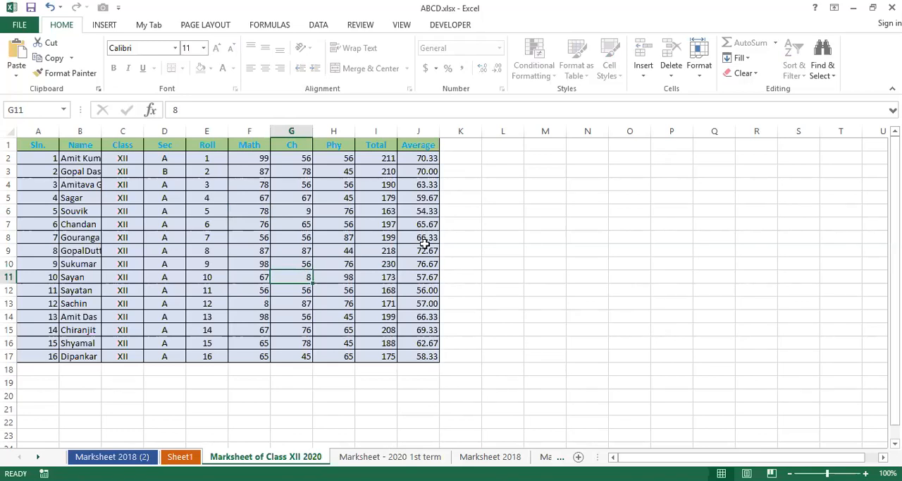
left_click(223, 198)
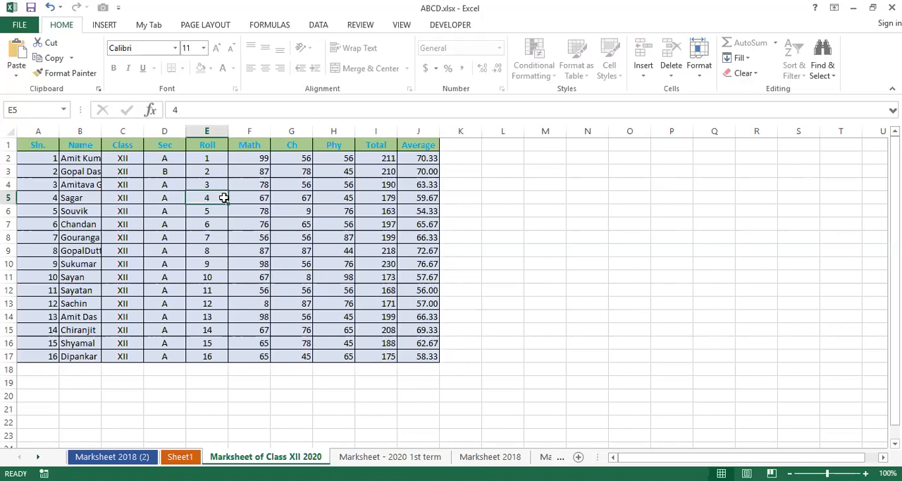
double_click(225, 201)
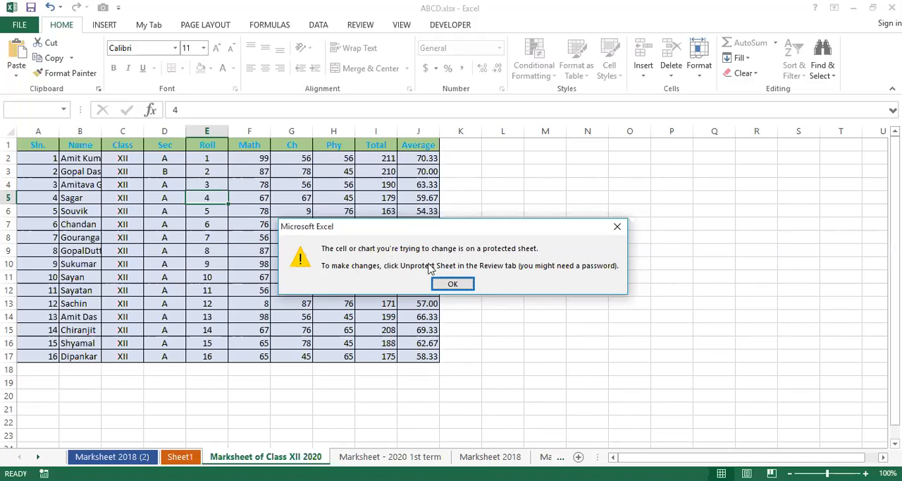
left_click(454, 284)
Try to delete the marks, totals and averages in F2:J17 of the protected sheet.
left_click_drag(246, 156, 430, 357)
key("Delete")
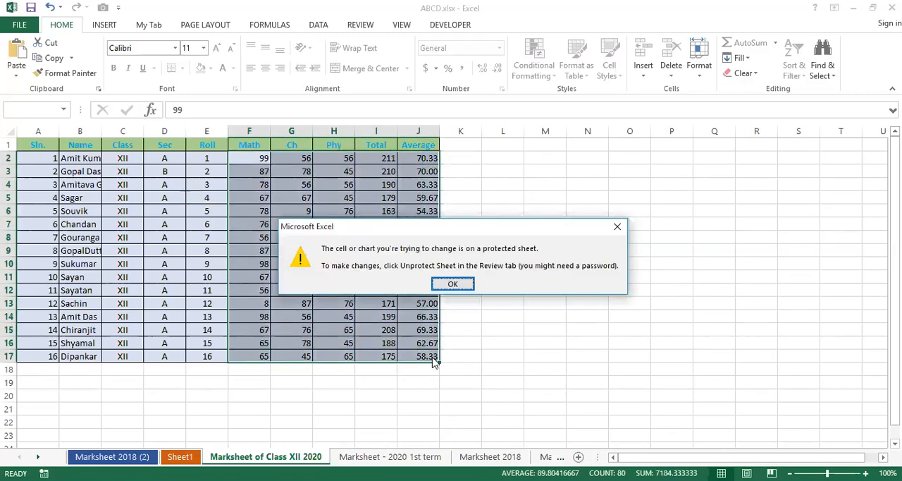
left_click(453, 283)
left_click_drag(291, 264, 380, 302)
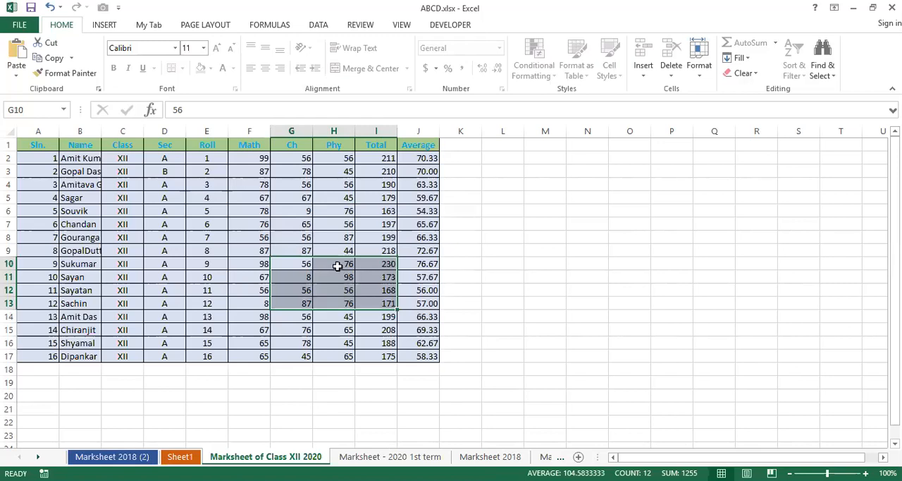
left_click(297, 252)
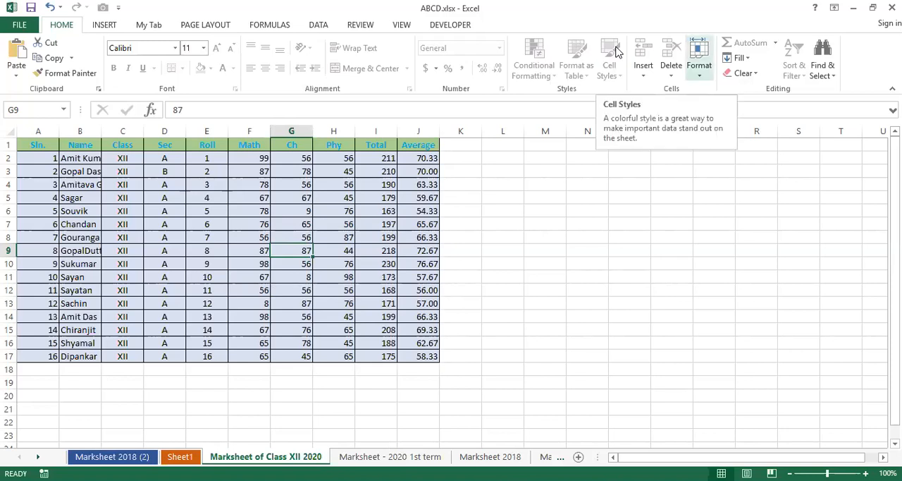
Try to unprotect the Marksheet of Class XII 2020 sheet by entering a sheet password.
left_click(699, 59)
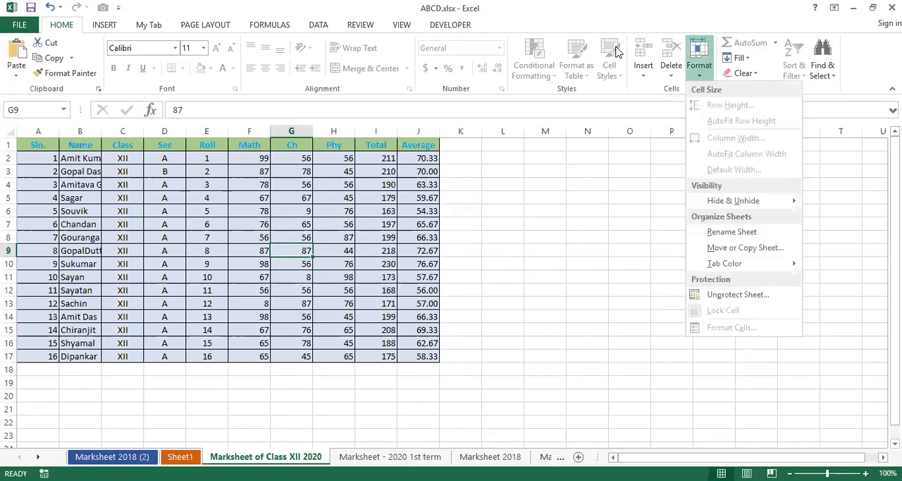
left_click(735, 296)
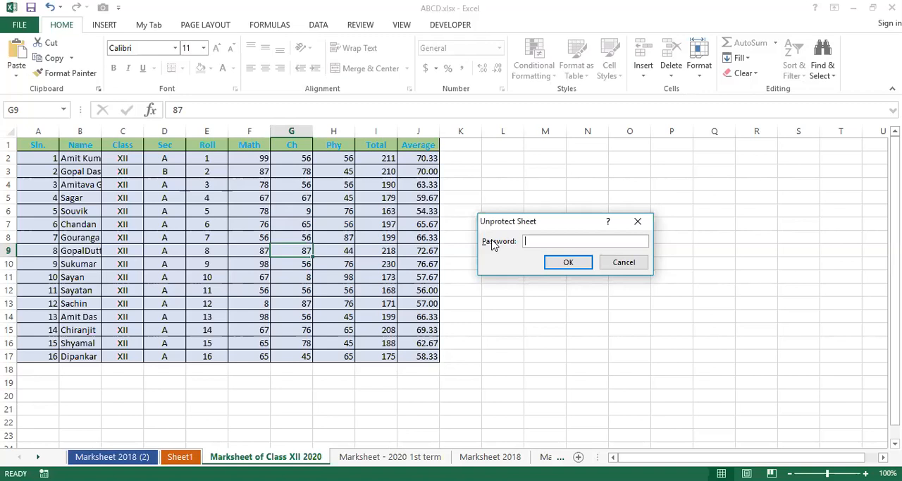
type("1234")
left_click(568, 265)
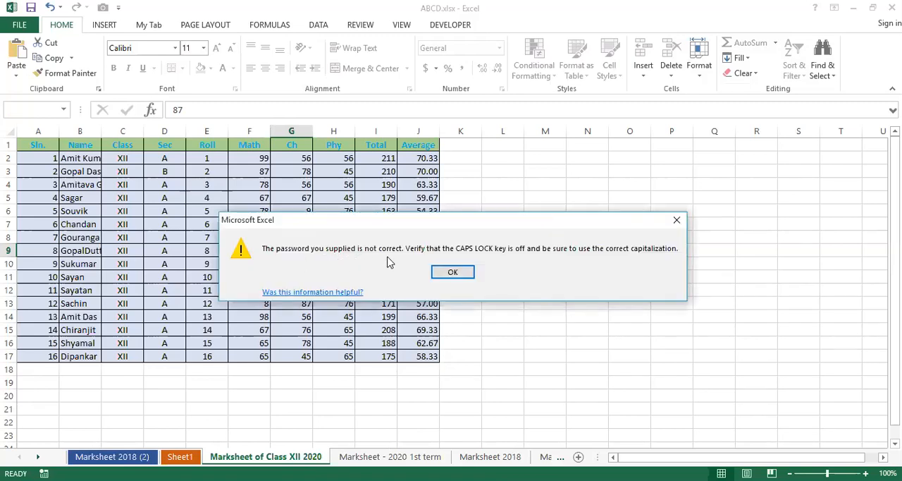
left_click(450, 273)
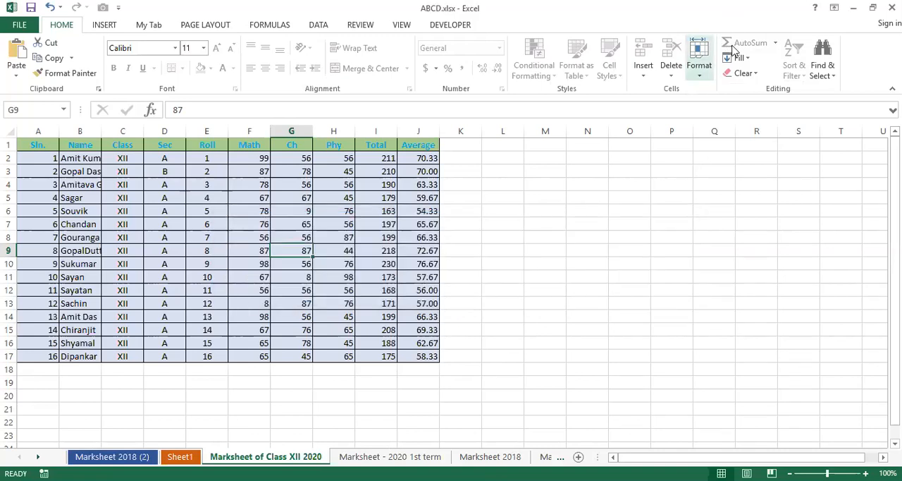
Unprotect the Marksheet of Class XII 2020 sheet with the correct sheet password.
left_click(699, 69)
left_click(688, 293)
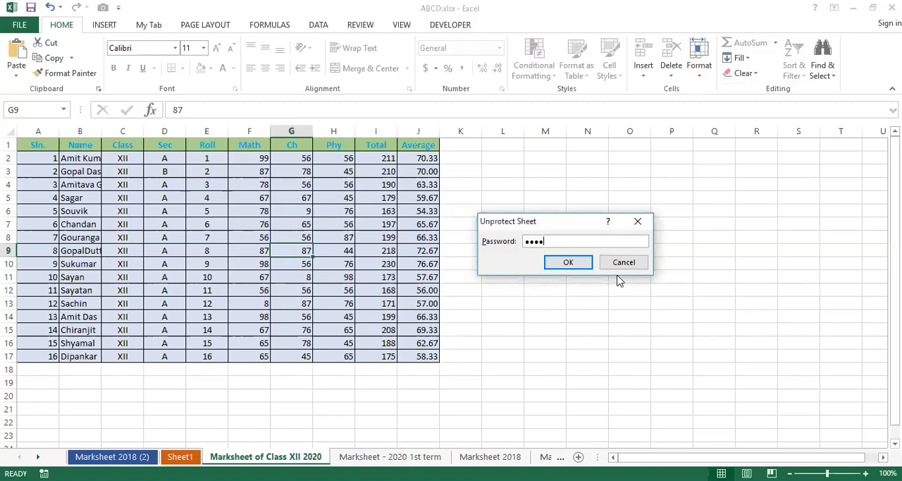
key("Return")
left_click(538, 265)
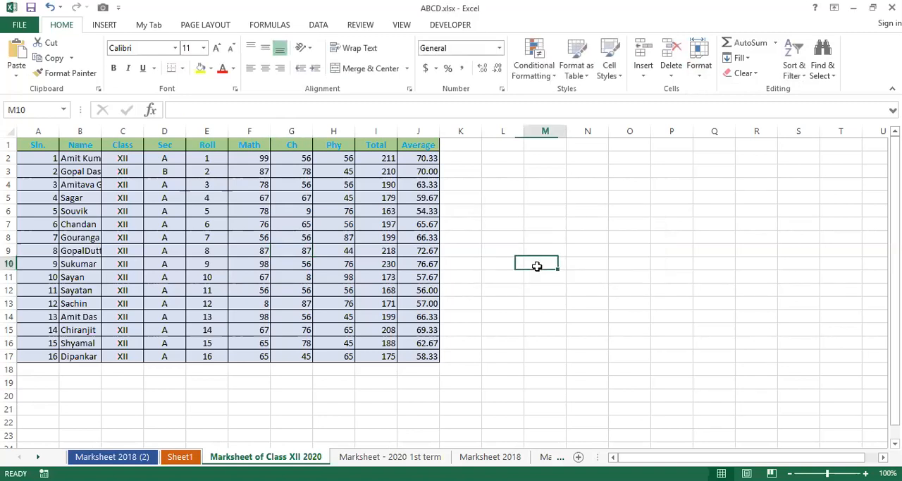
Clear the Phy, Total and Average values in H4:J17 and undo the deletion.
left_click_drag(315, 182, 443, 364)
key("Delete")
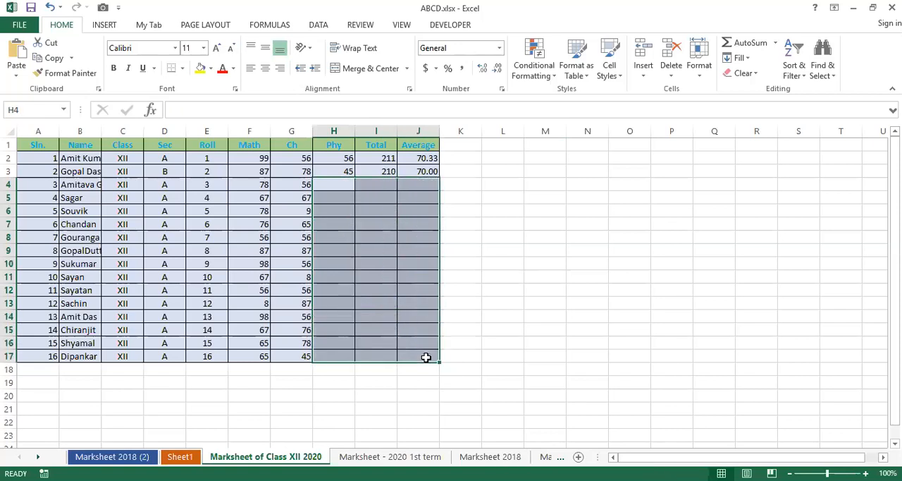
left_click(427, 358)
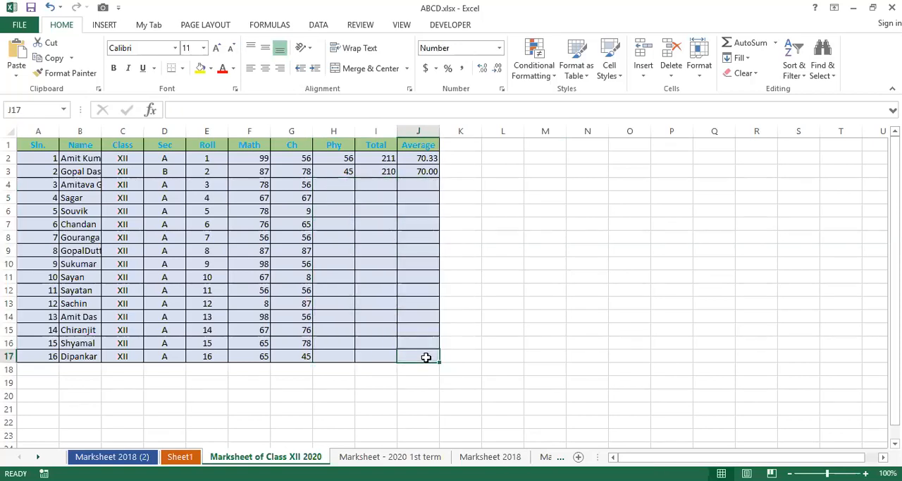
key("ctrl+z")
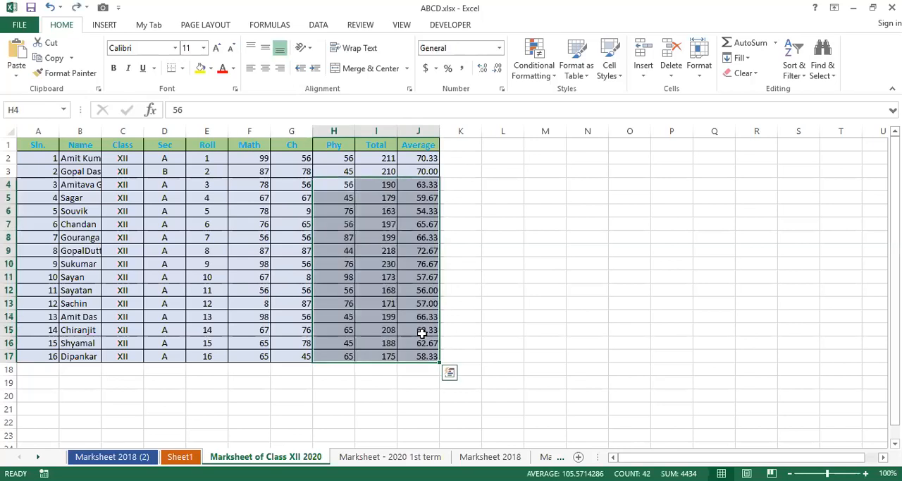
left_click(487, 291)
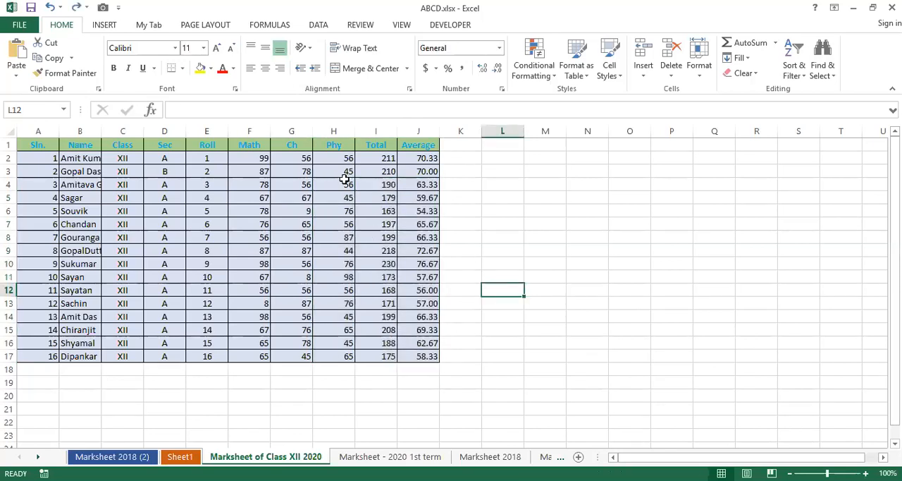
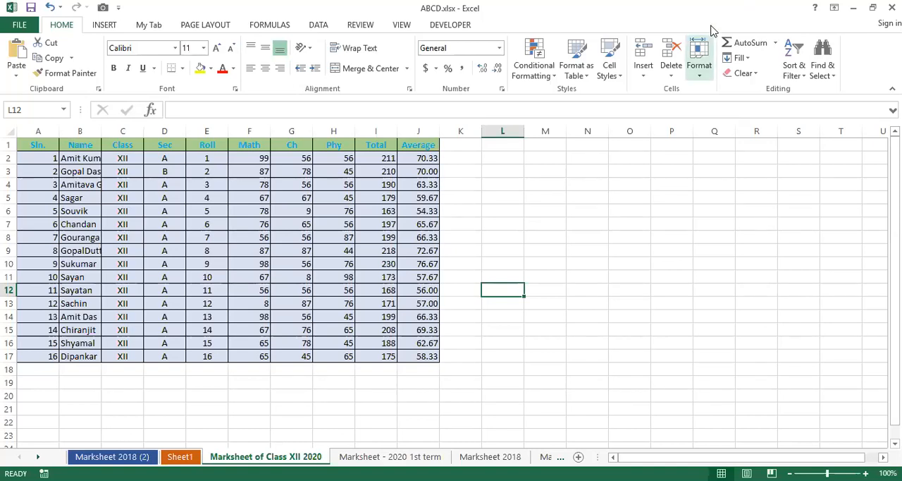
Examine the number categories and text alignment options in the Format Cells dialog for cell L12.
left_click(705, 49)
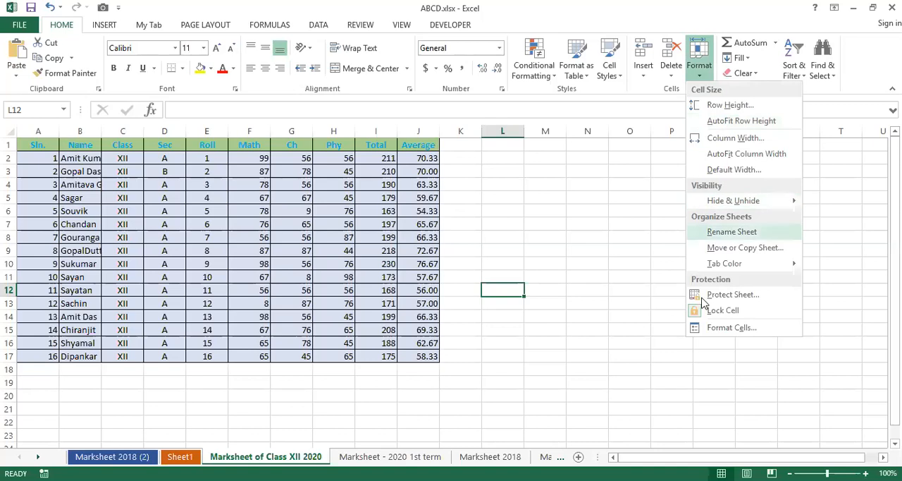
left_click(733, 331)
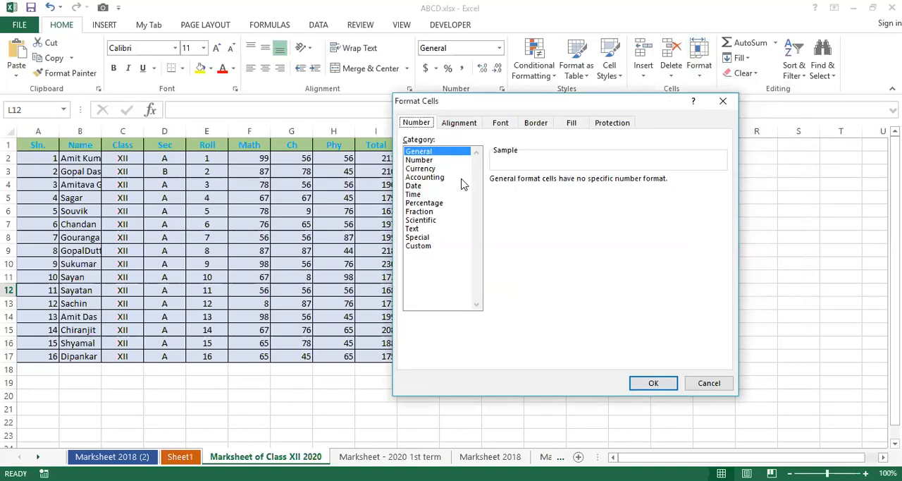
left_click(458, 126)
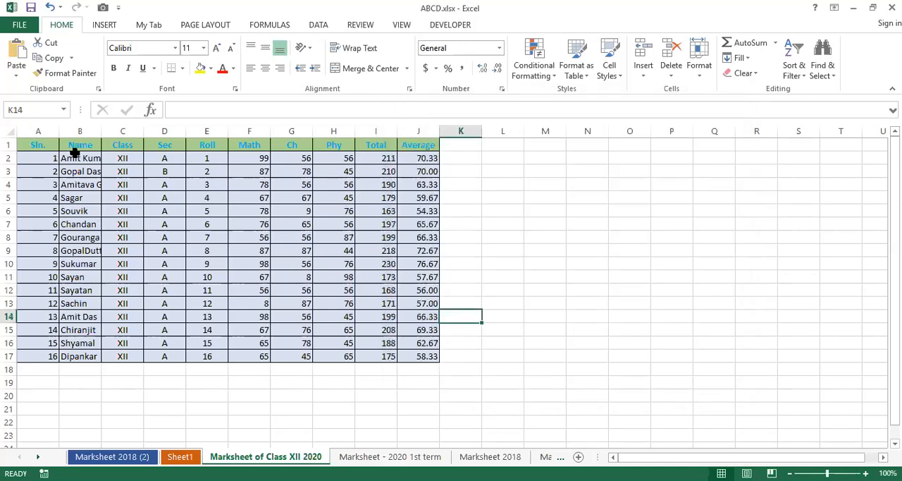
Set both the horizontal and vertical text alignment of the names in B2:B17 to Center in Format Cells.
left_click_drag(76, 152, 97, 354)
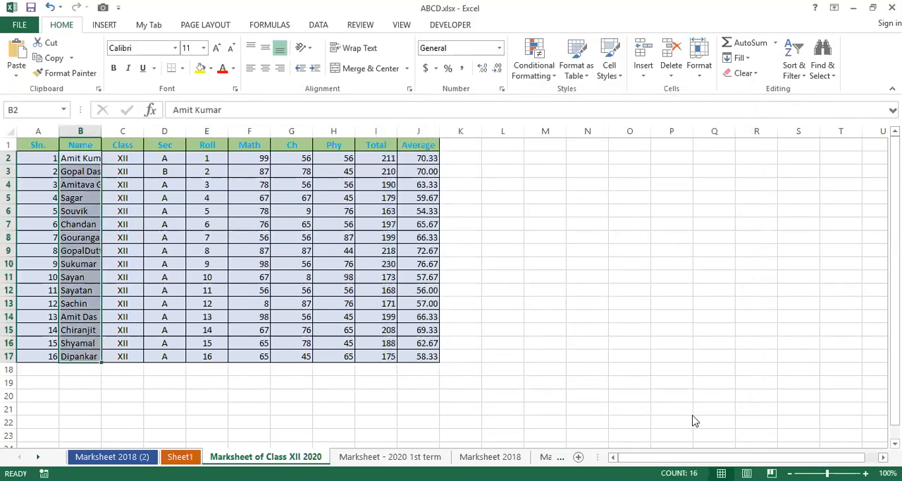
key("alt+h")
key("o")
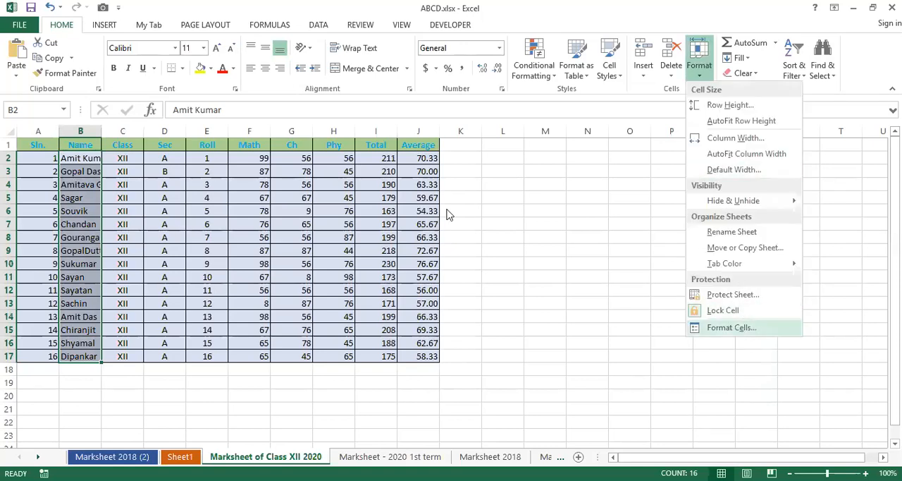
key("e")
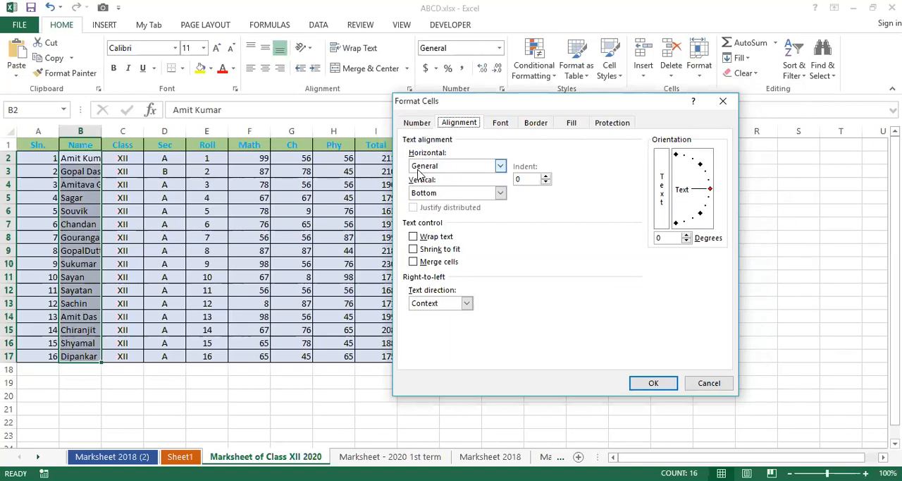
left_click(440, 169)
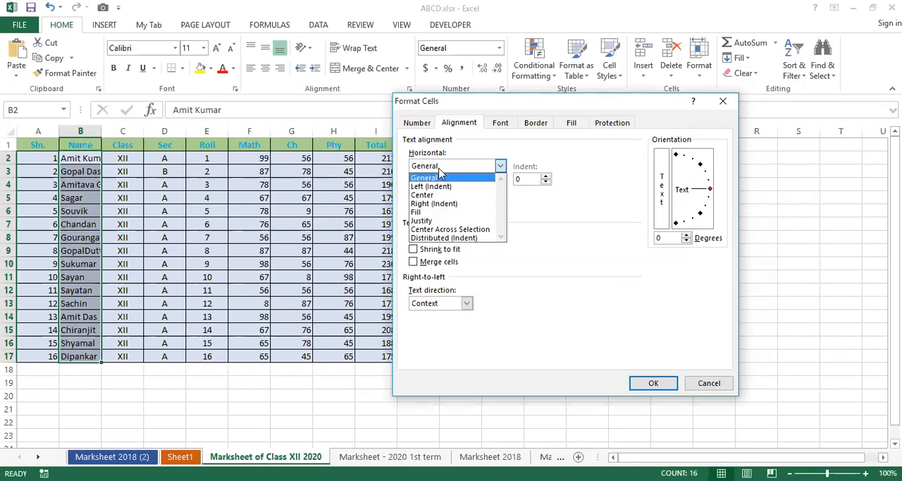
left_click(434, 195)
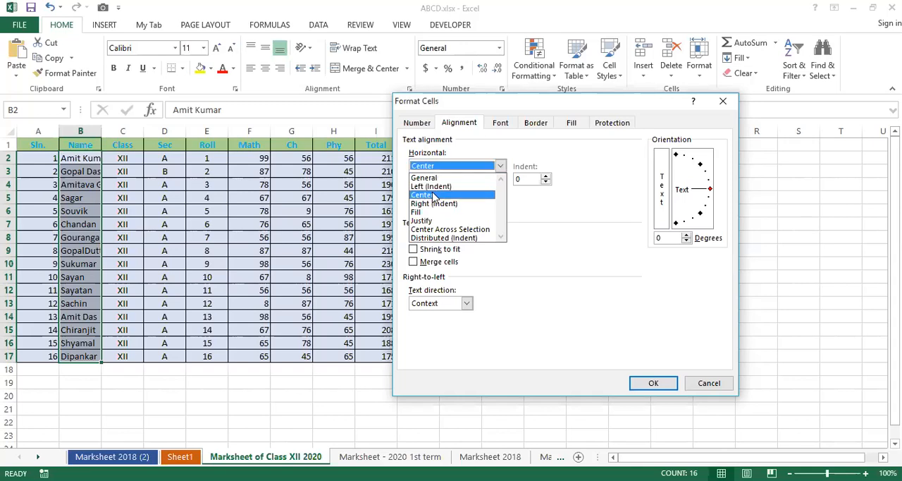
left_click(450, 194)
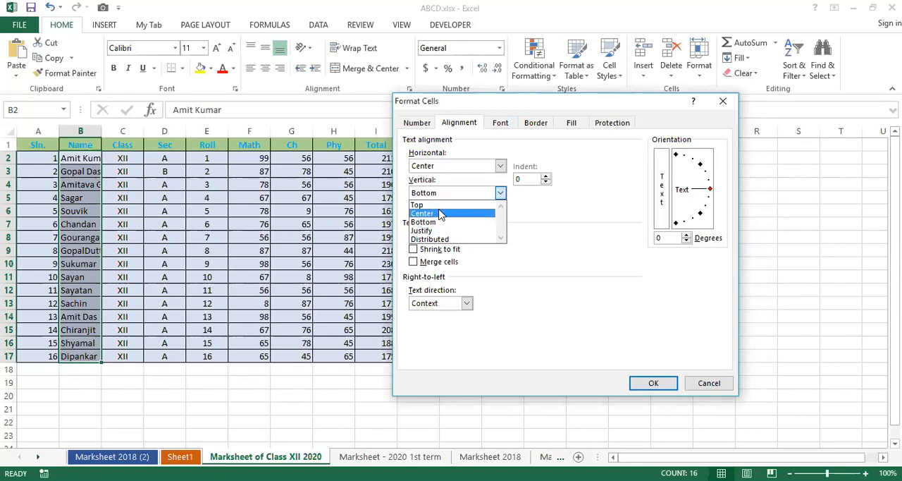
left_click(440, 213)
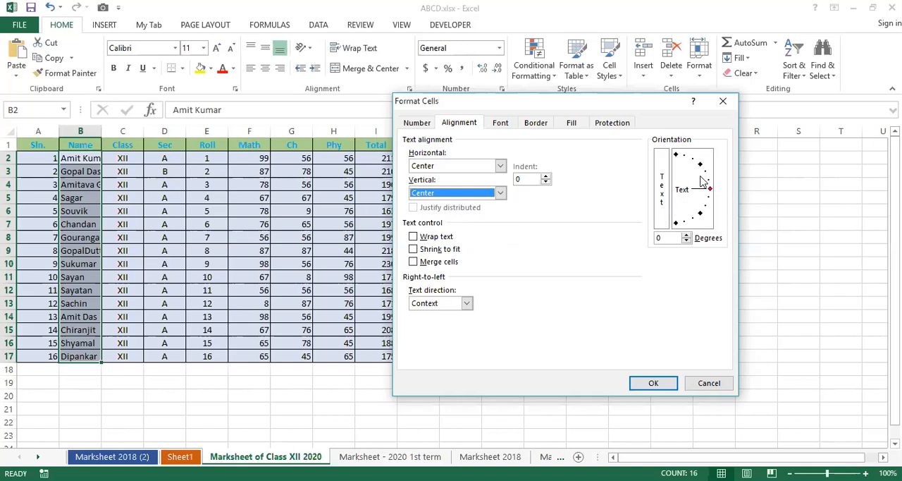
Apply a text orientation of 26 degrees to the names in B2:B17 and undo the formatting.
left_click(702, 181)
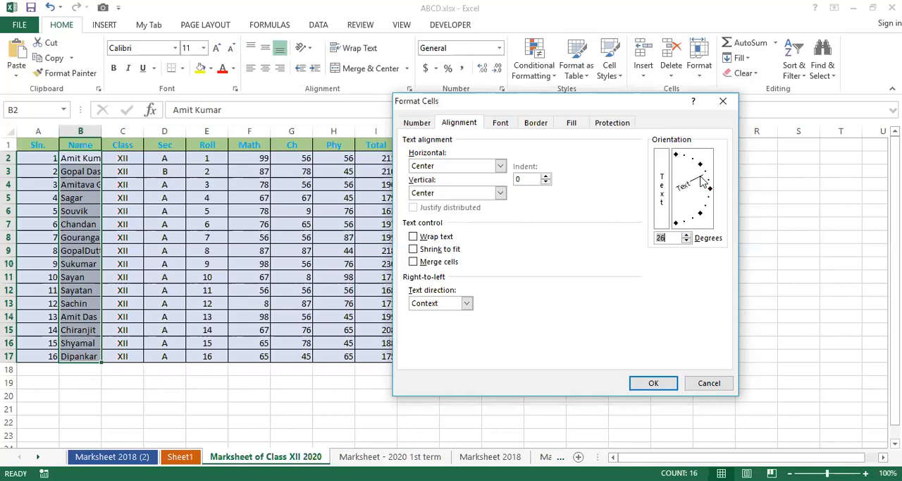
left_click(652, 385)
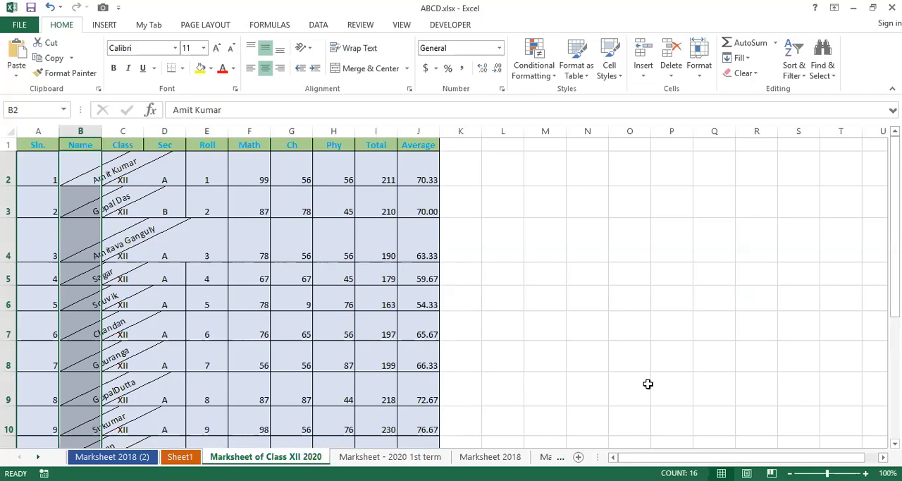
key("ctrl+z")
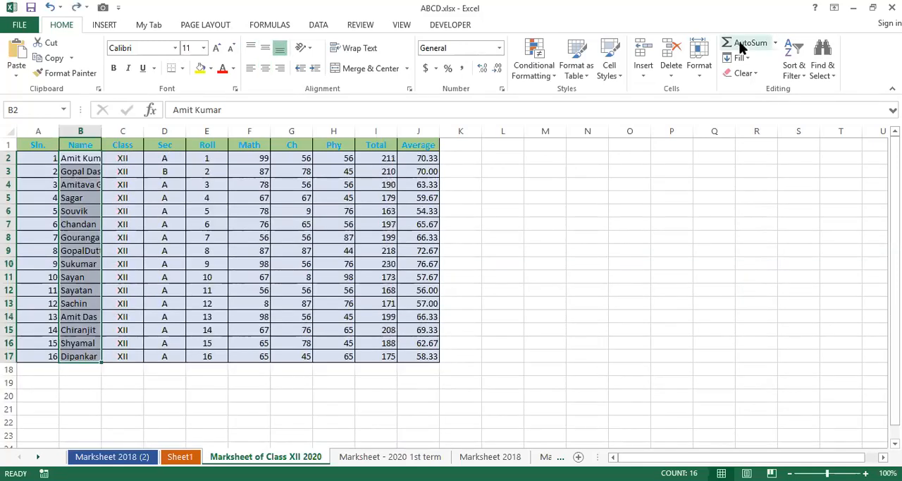
Turn on Wrap text for the names in B2:B17 through the Format Cells alignment settings.
left_click(705, 75)
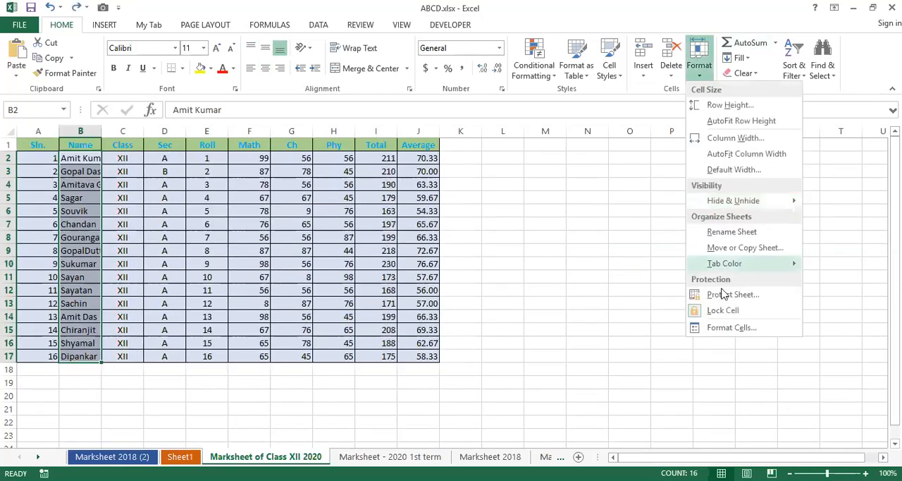
left_click(733, 332)
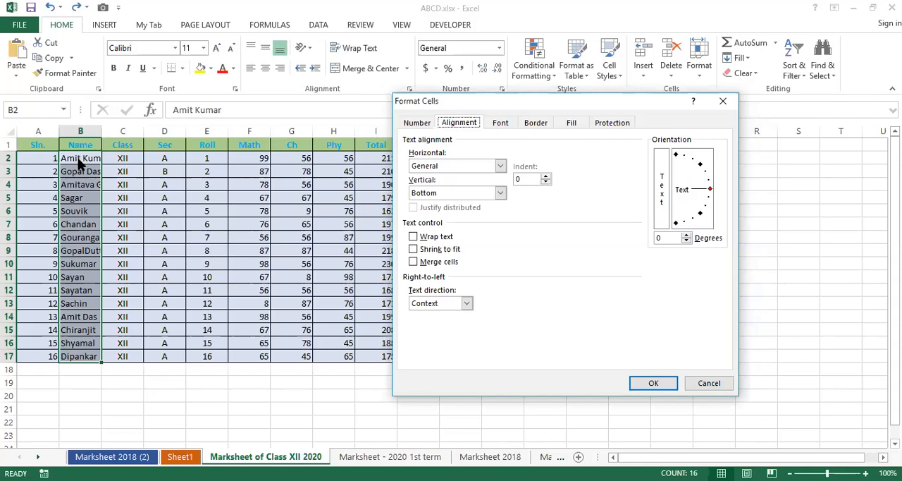
left_click(423, 238)
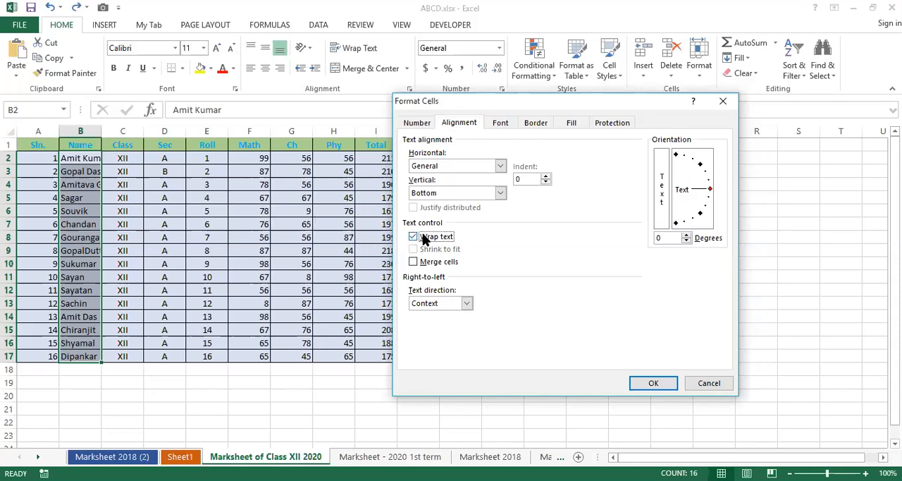
left_click(654, 383)
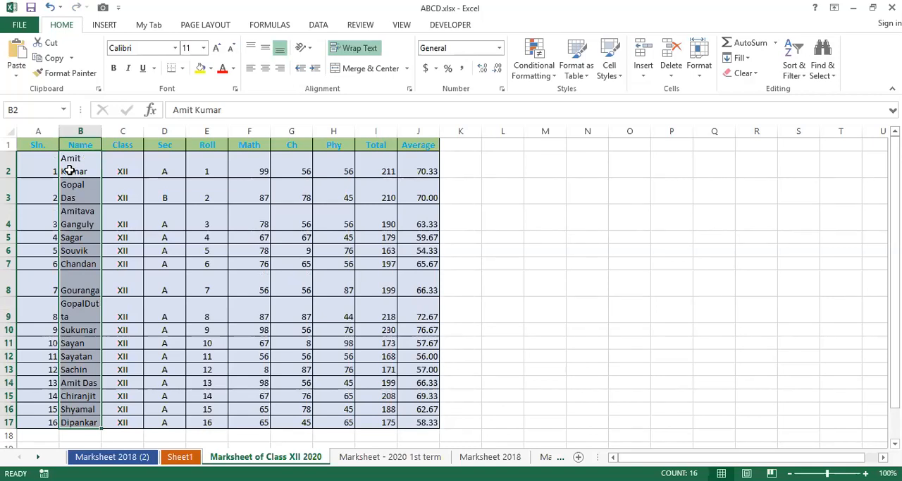
Examine the text control options for the wrapped names in Format Cells, and close the dialog without changes.
left_click(706, 47)
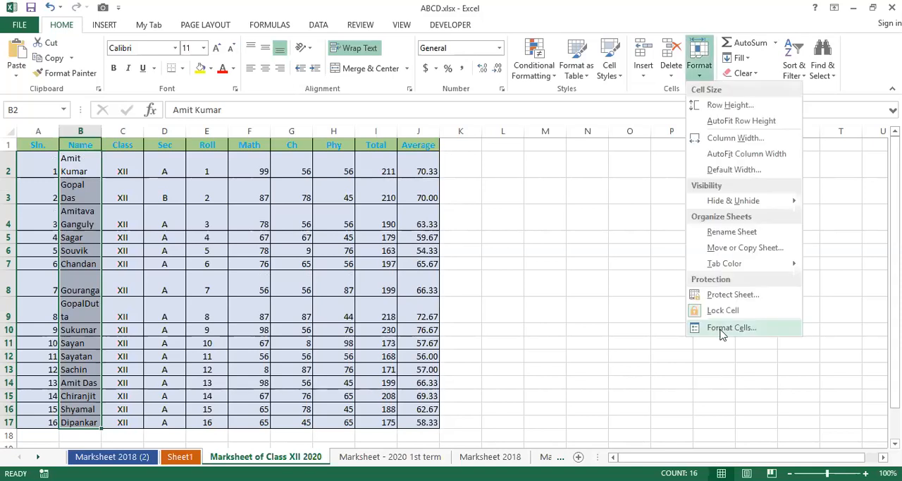
left_click(726, 327)
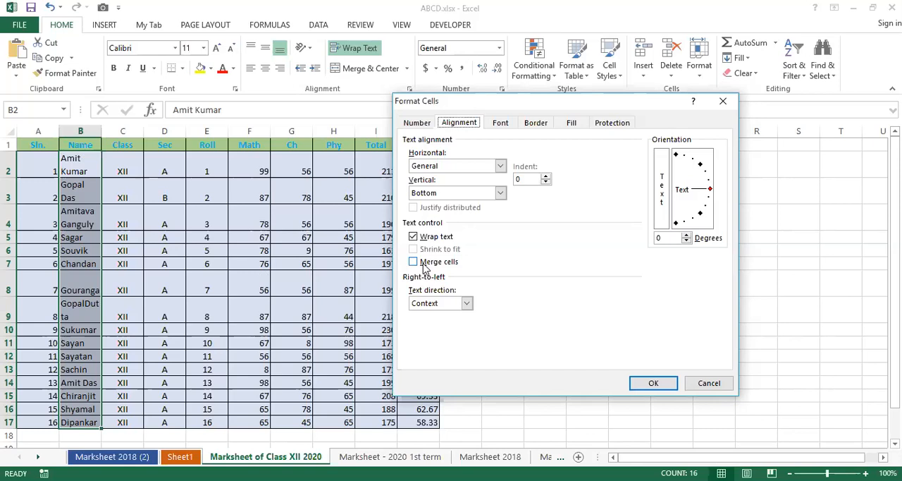
left_click(700, 382)
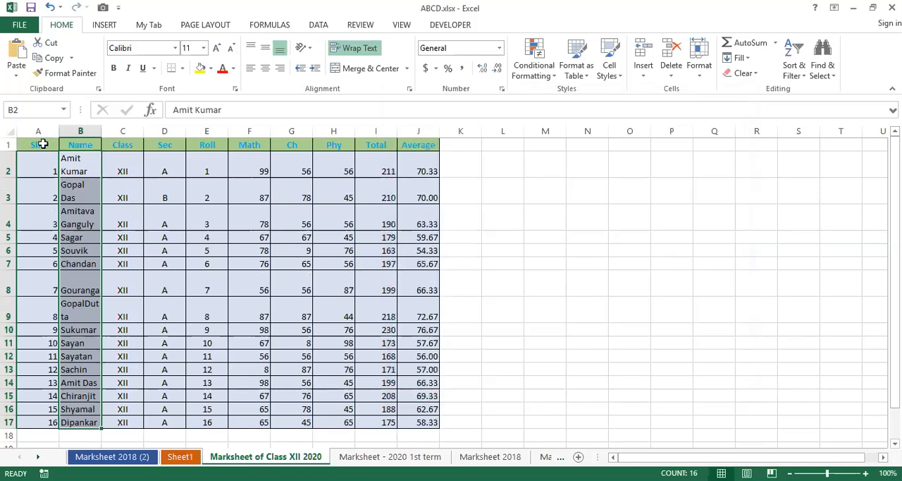
Insert a blank row above the marksheet's header row.
left_click(42, 144)
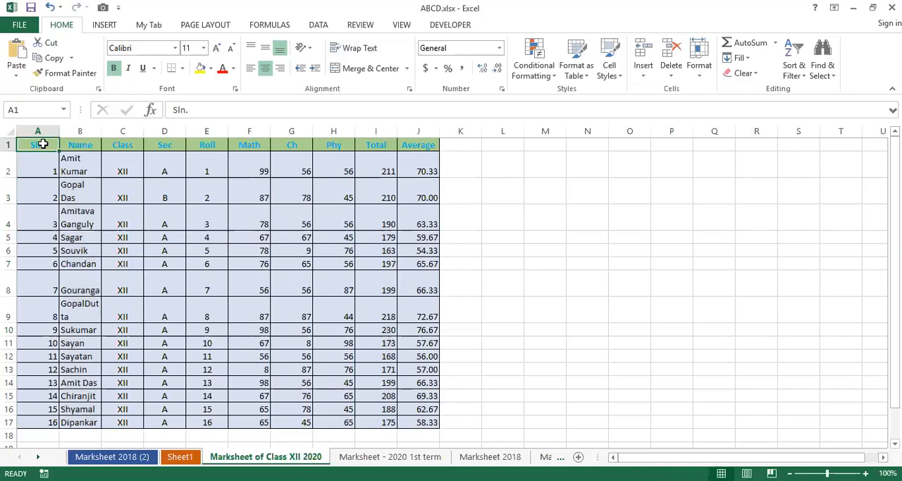
key("alt+i")
key("r")
Merge cells A1:J1 above the headers using the Merge cells option in Format Cells.
key("shift+Right")
key("shift+Right")
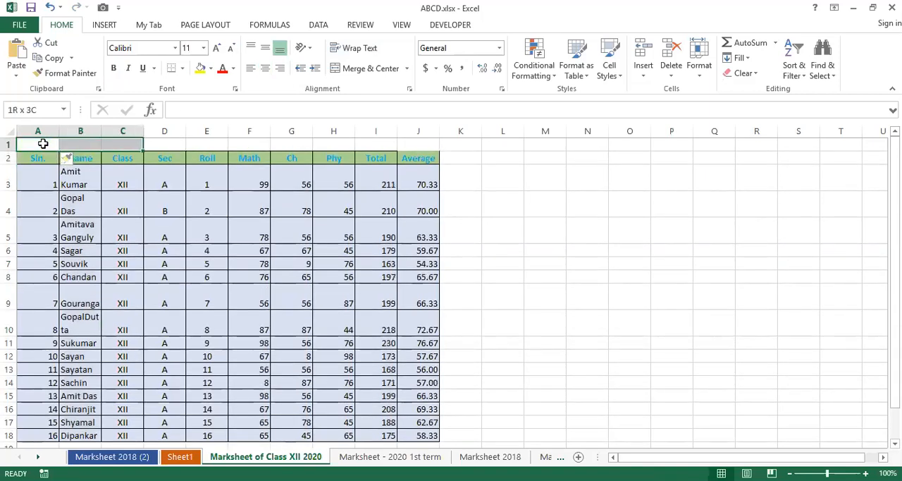
key("shift+Right")
key("shift+Right")
key("shift+Right")
key("shift+Right")
key("shift+Right")
key("shift+Right")
key("shift+Right")
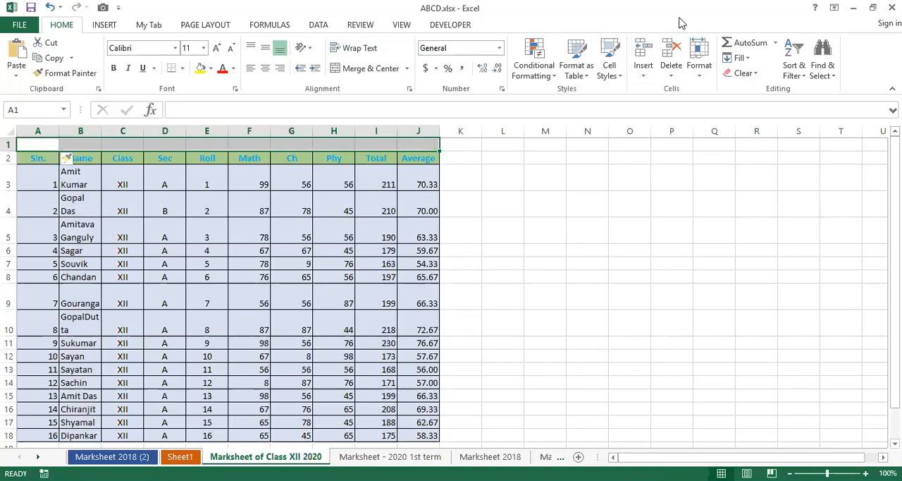
left_click(694, 56)
left_click(731, 335)
left_click(424, 264)
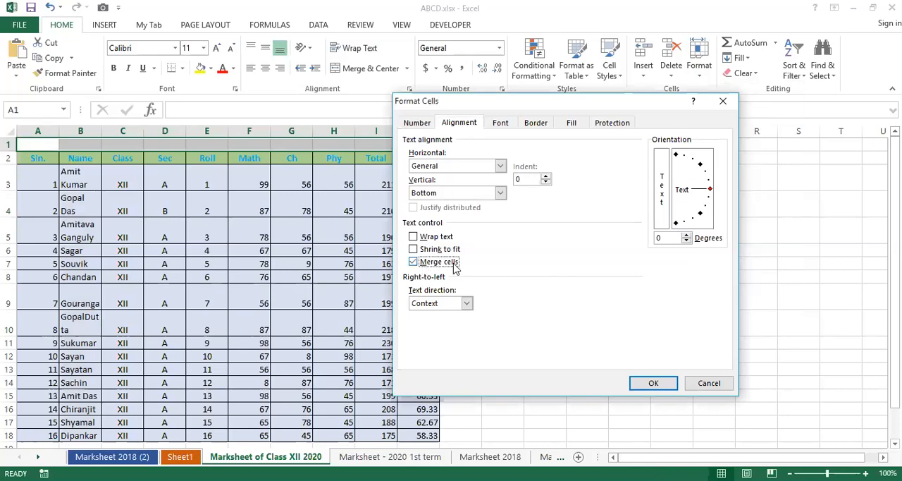
left_click(645, 385)
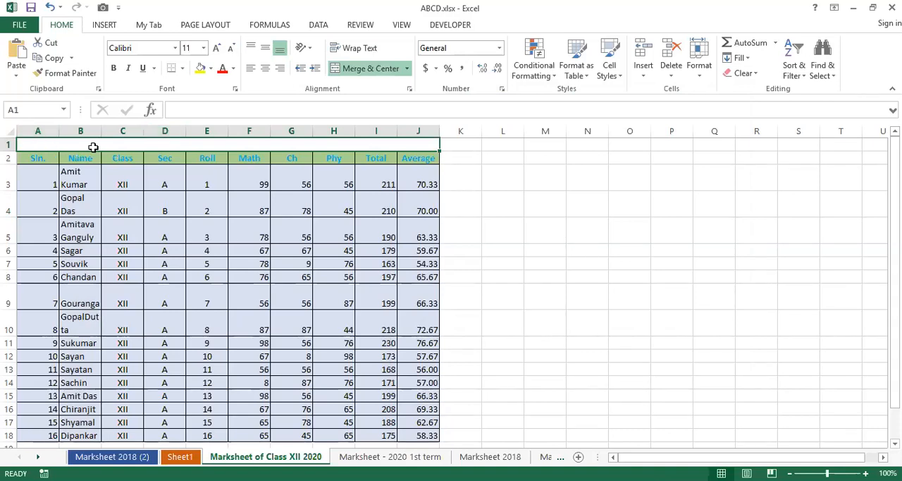
Enter the title "Marksheet 2020" in the merged cell A1 and center it horizontally.
type("Marks")
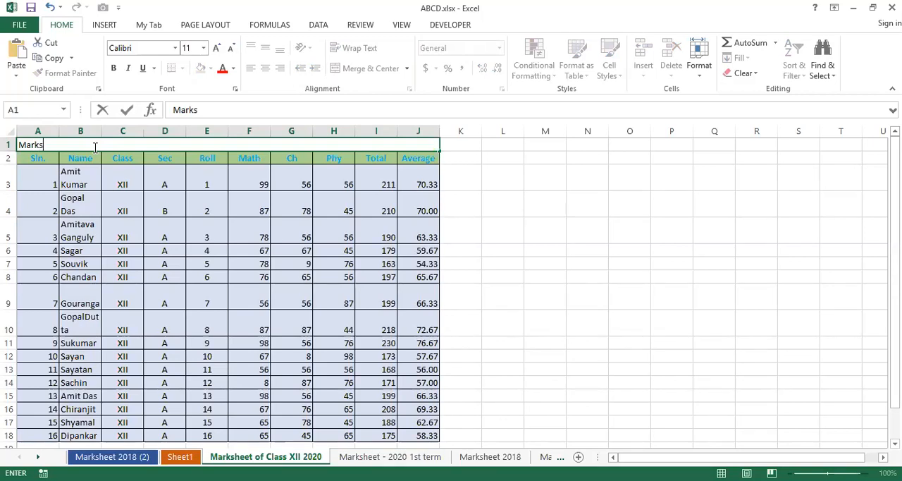
type("heet 2020")
key("Return")
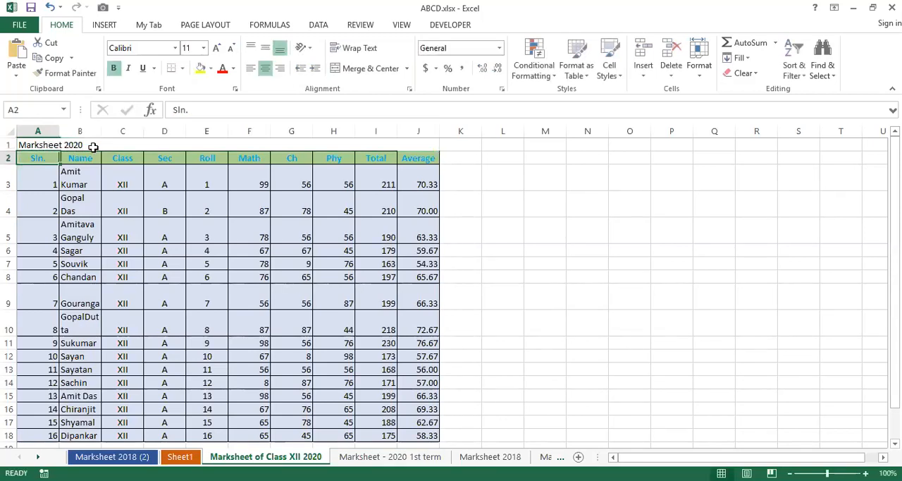
left_click(93, 146)
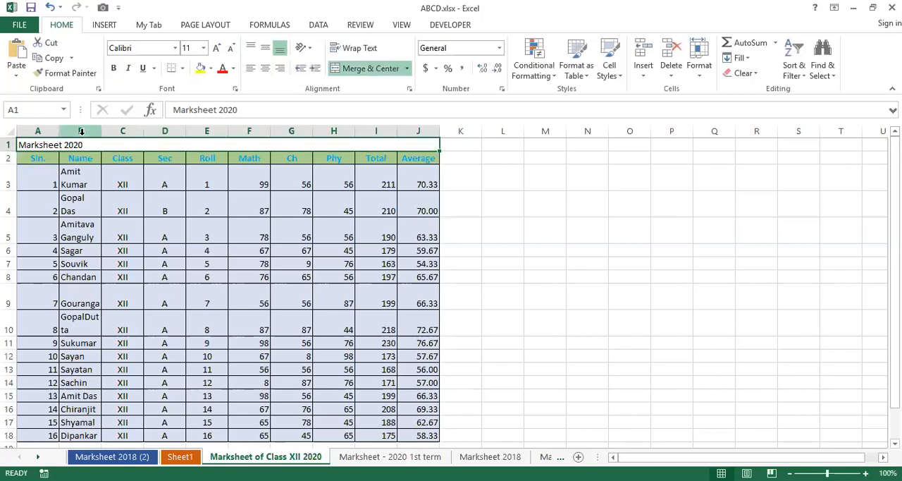
left_click(267, 69)
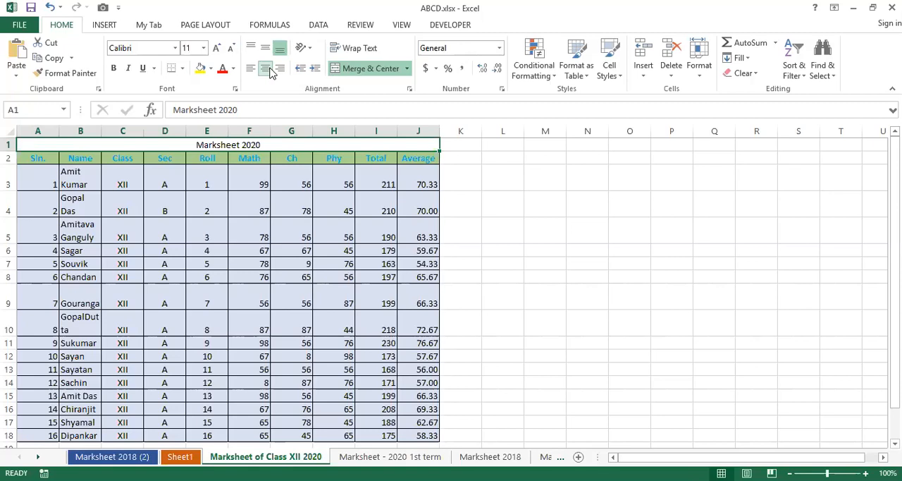
Undo the centering, the title entry and the cell merge in row 1.
key("ctrl+z")
key("ctrl+z")
key("ctrl+z")
left_click(502, 251)
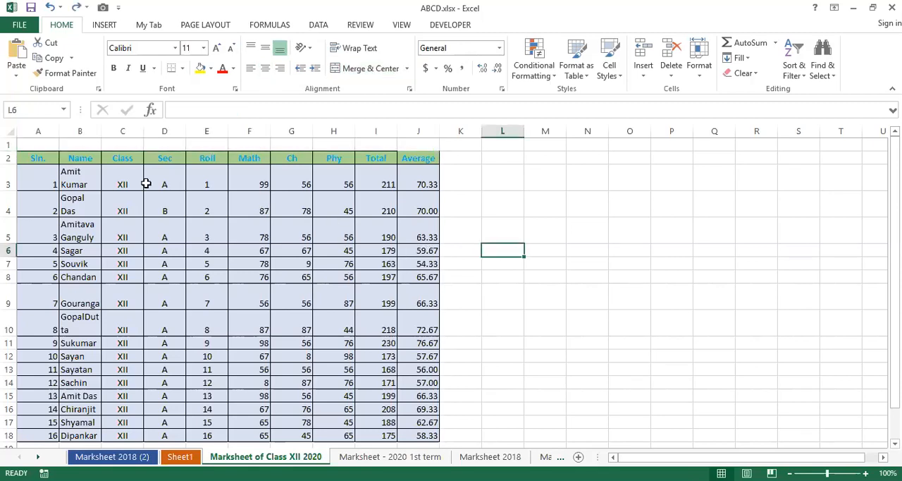
Enter the title "Marksheet 2020" in the unmerged cell A1.
left_click(52, 141)
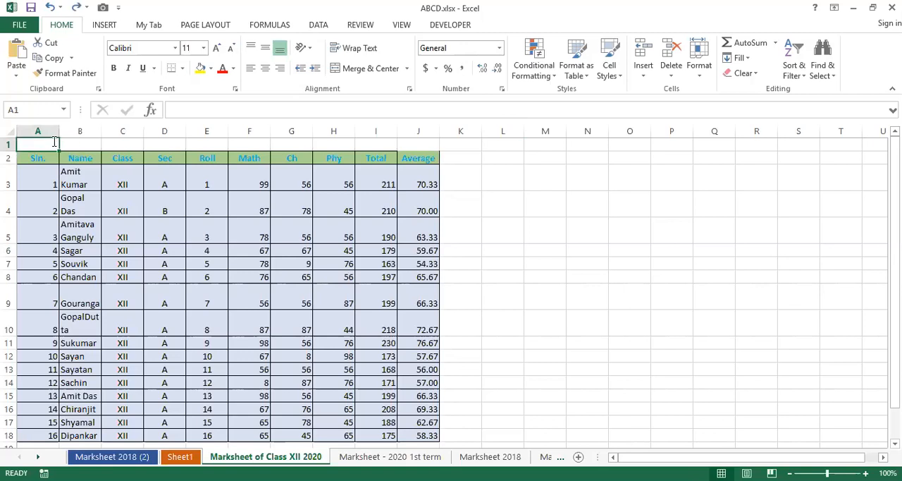
type("Marksheet")
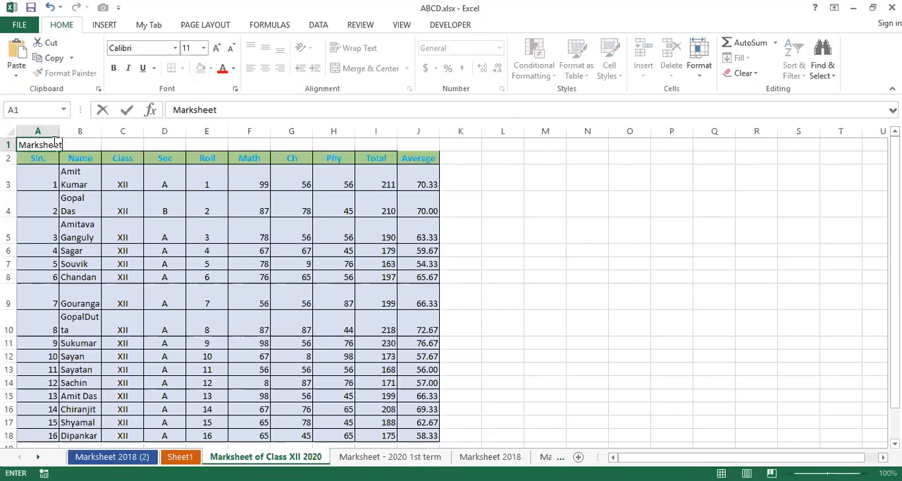
type(" 2020")
key("ctrl+Return")
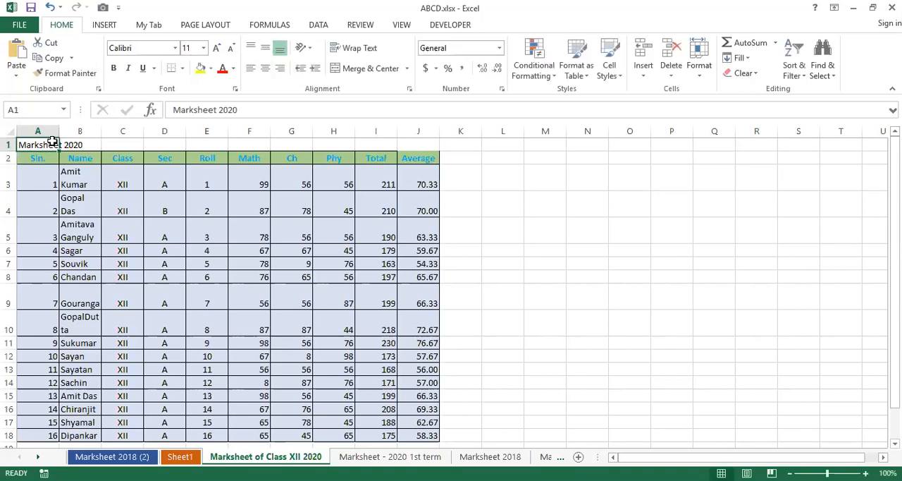
Merge and center the title across A1:J1.
key("shift+Right")
key("shift+Right")
key("shift+Right")
key("shift+Right")
key("shift+Right")
key("shift+Right")
key("shift+Right")
key("shift+Right")
key("shift+Right")
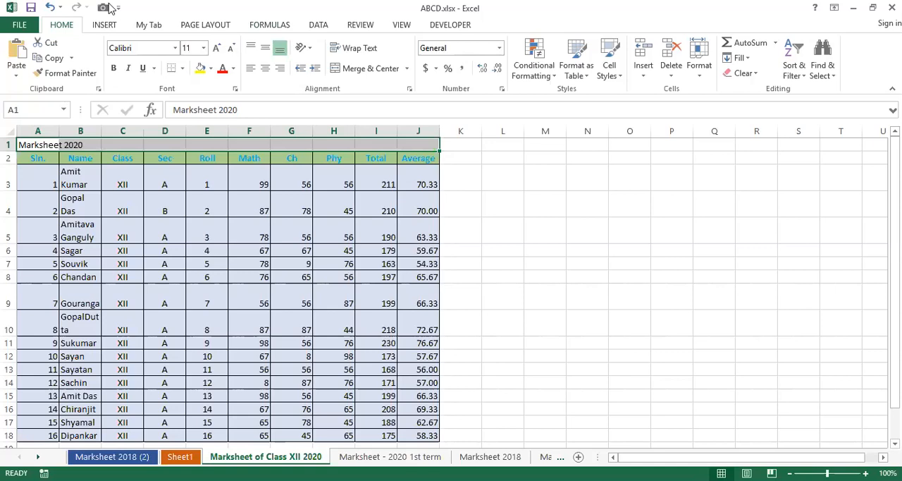
left_click(370, 69)
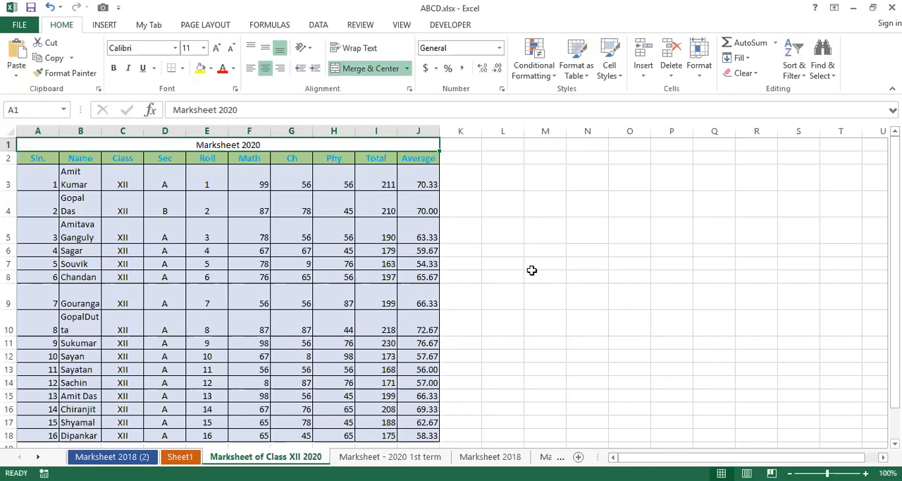
Unmerge the title cells A1:J1 and undo the unmerge.
left_click(369, 68)
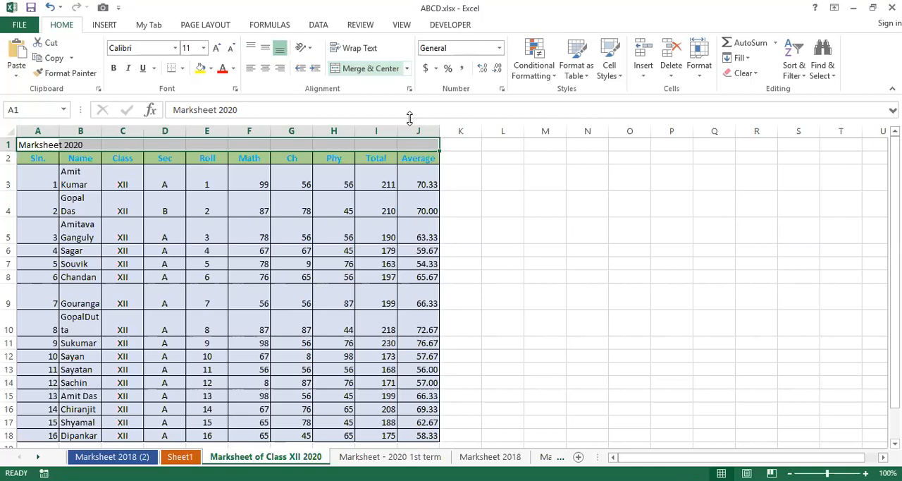
key("ctrl+z")
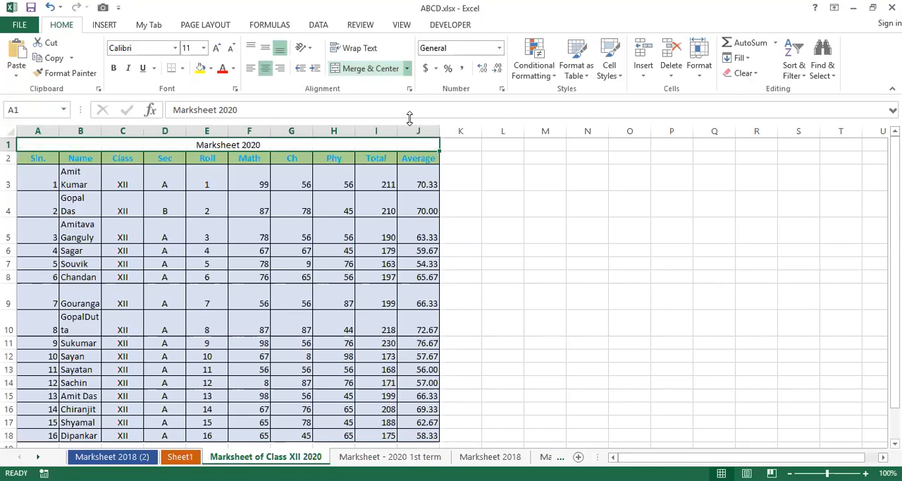
key("ctrl+y")
key("ctrl+z")
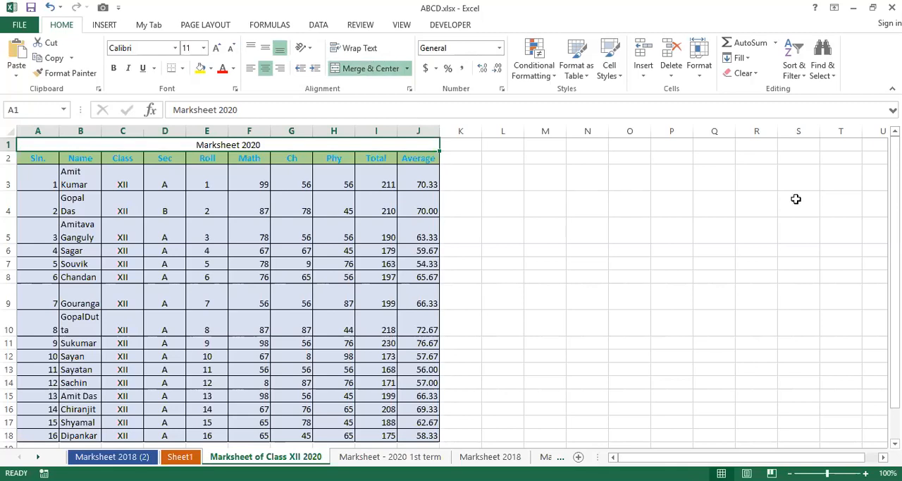
Turn off the Merge cells option in Format Cells for the title in row 1.
key("alt+h")
key("o")
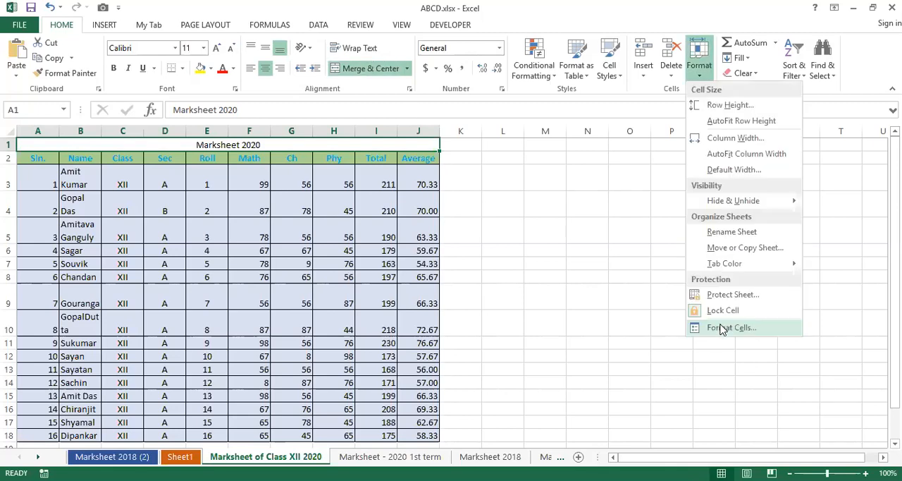
left_click(722, 328)
left_click(423, 263)
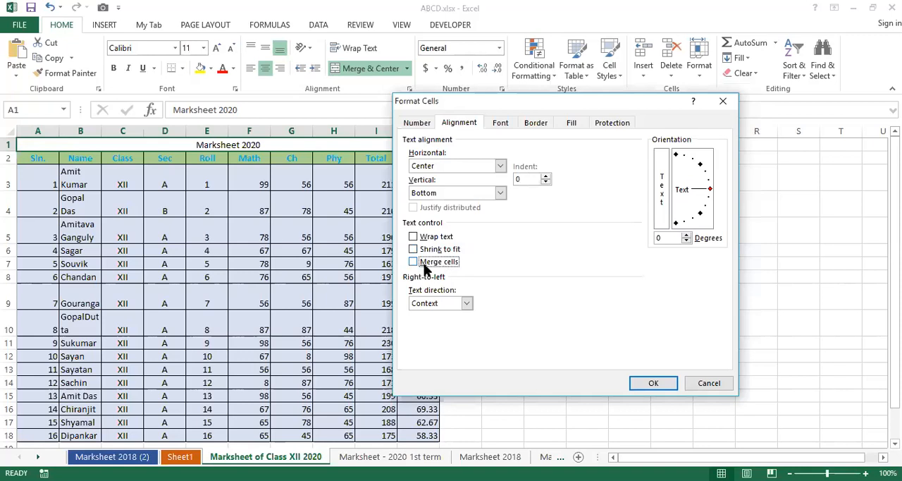
left_click(653, 390)
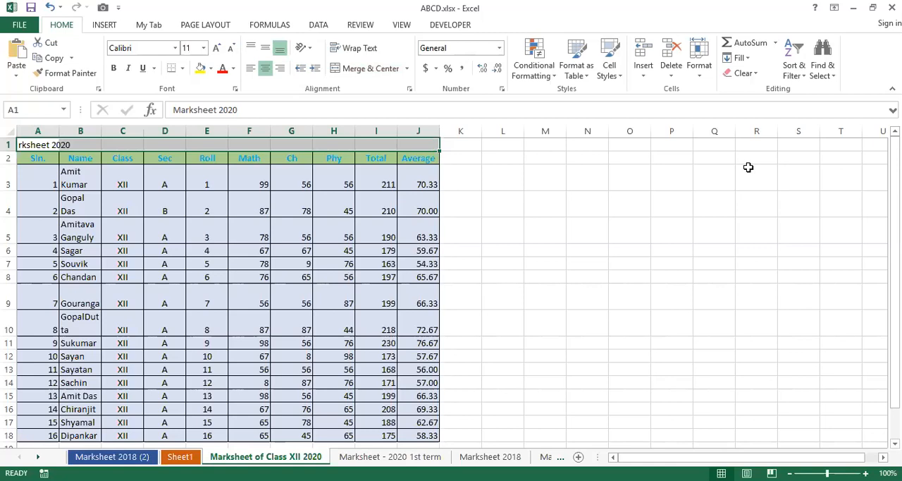
Rotate the title in row 1 to 25 degrees and merge and center it across A1:J1.
key("alt+h")
key("o")
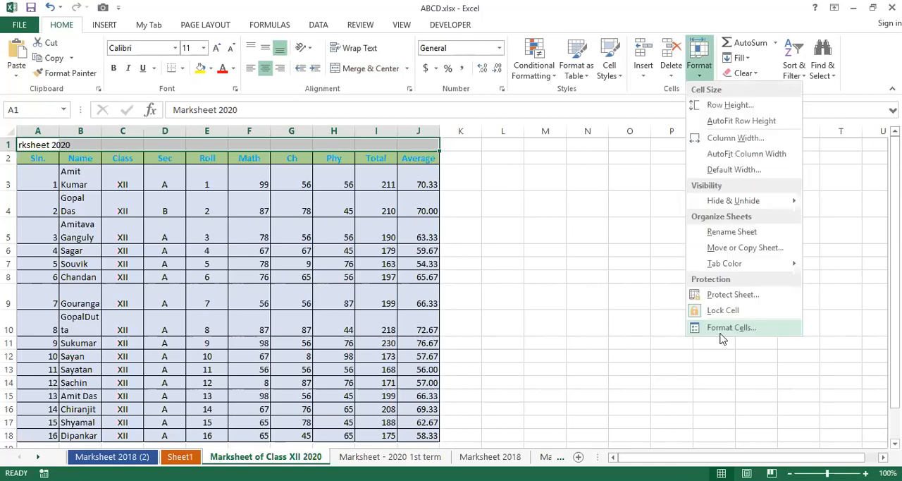
left_click(722, 332)
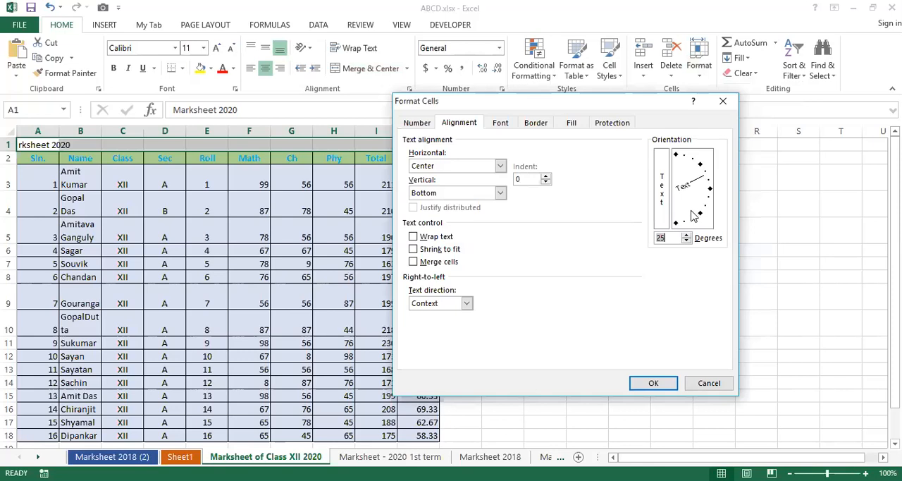
left_click(659, 384)
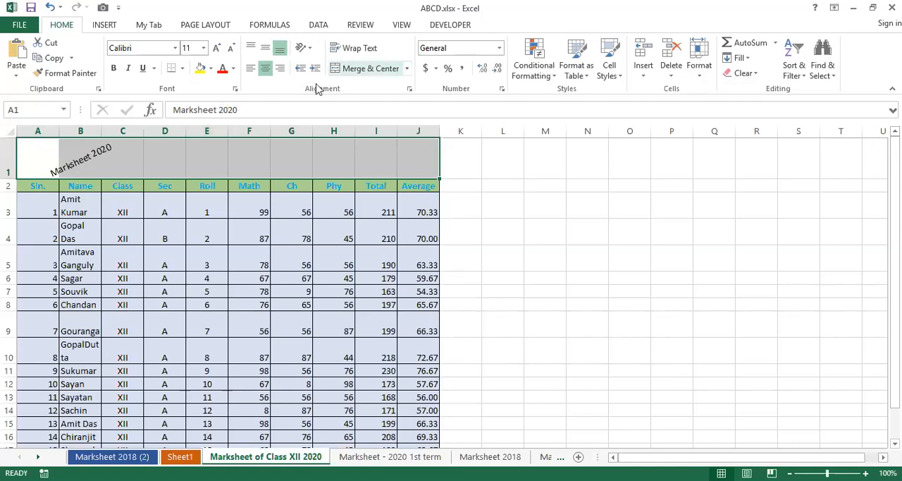
left_click(331, 68)
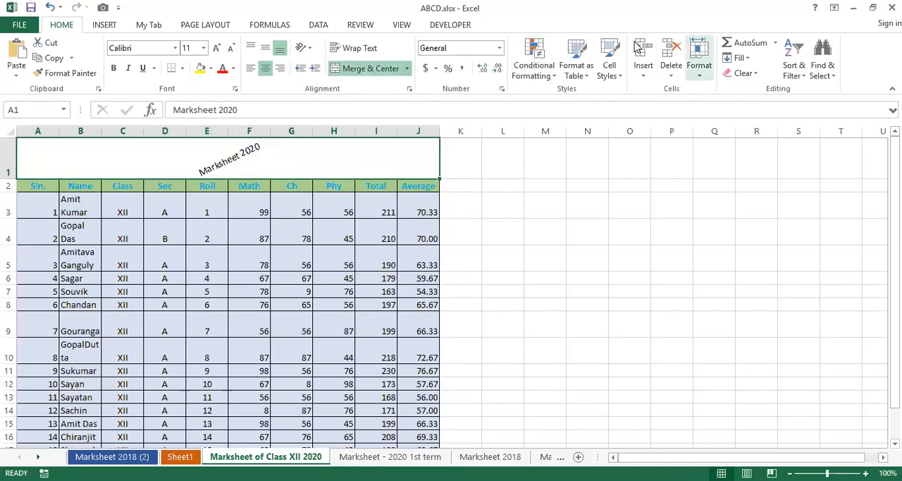
Change the merged title's orientation in Format Cells to vertical stacked text.
left_click(700, 62)
left_click(731, 328)
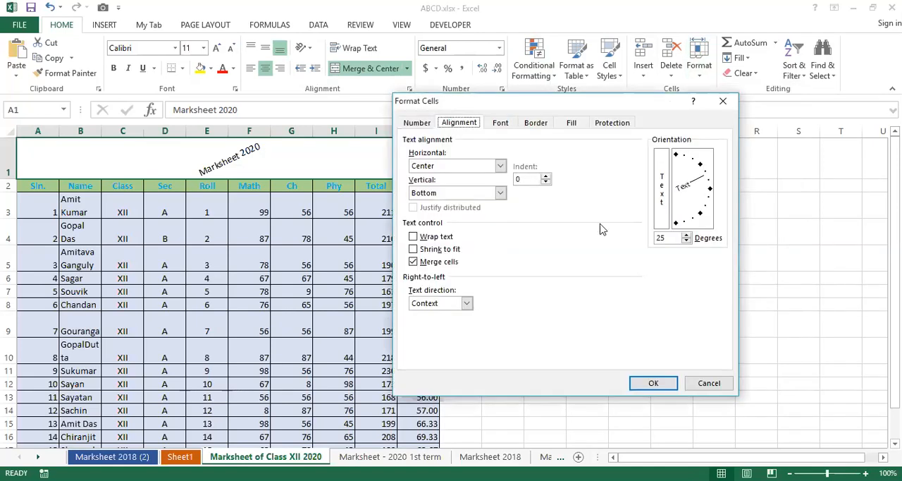
left_click(664, 192)
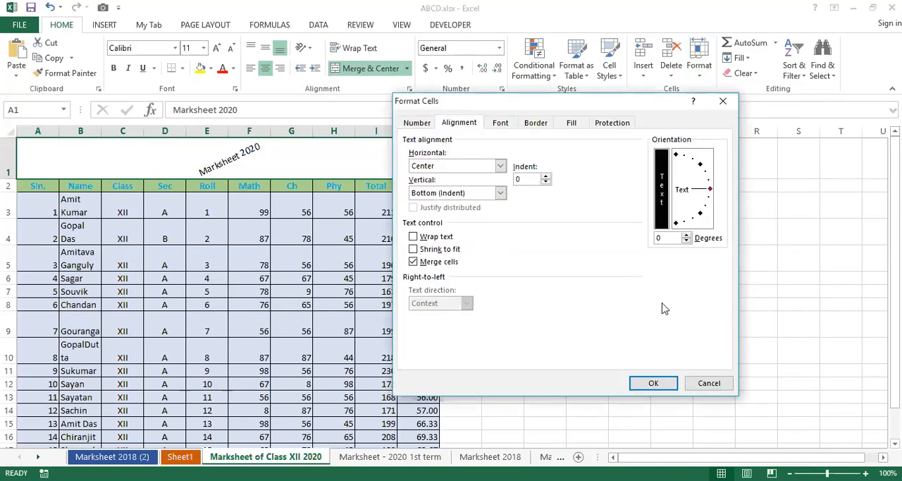
left_click(654, 385)
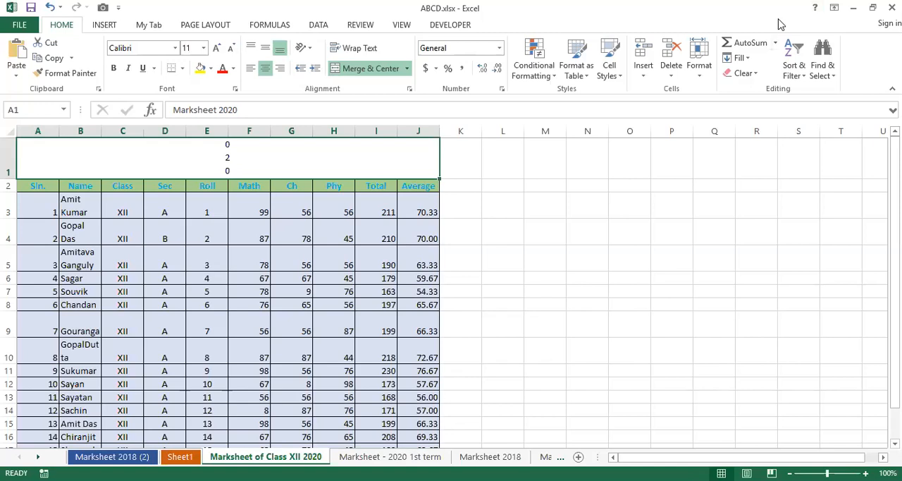
AutoFit row 1, and enlarge its height until the whole vertical title fits.
left_click(699, 59)
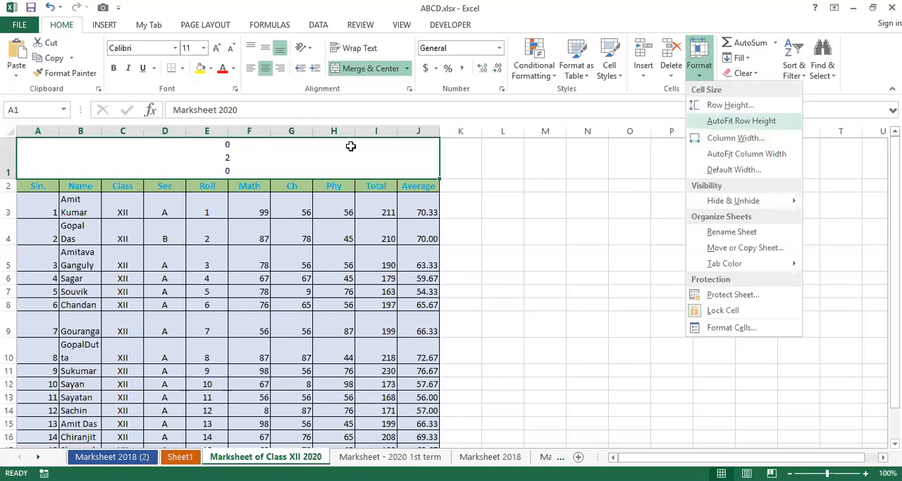
left_click(733, 121)
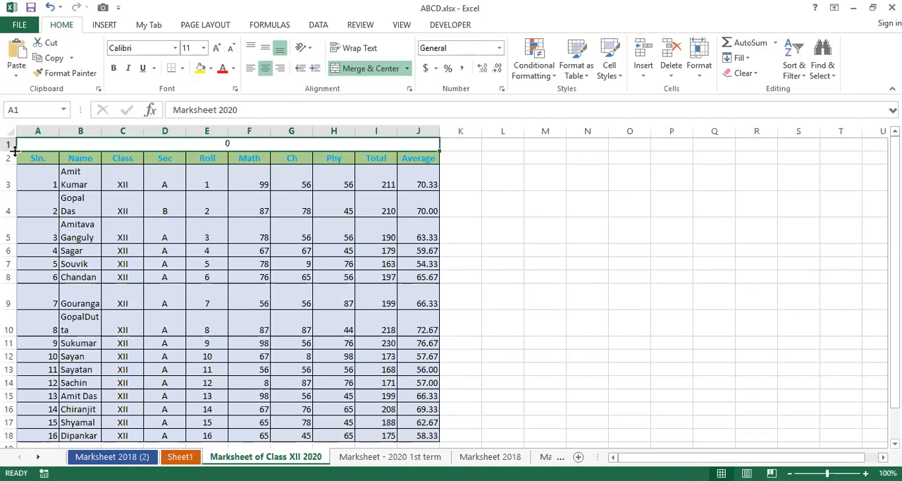
left_click_drag(14, 150, 18, 295)
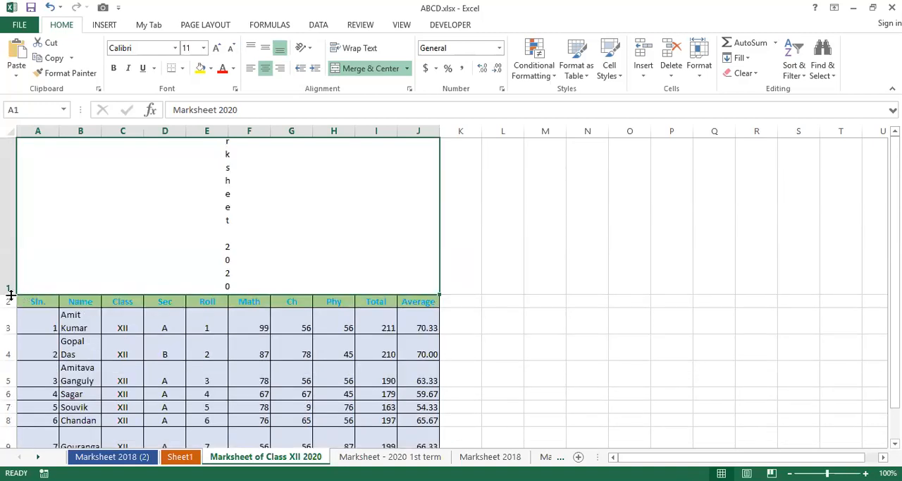
left_click_drag(11, 295, 10, 341)
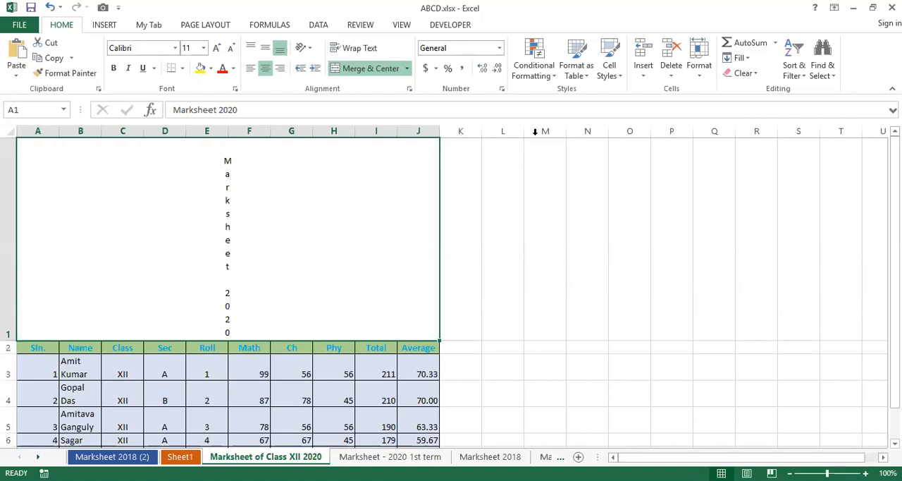
Reset the title's orientation to horizontal at 0 degrees and AutoFit the height of row 1.
left_click(699, 57)
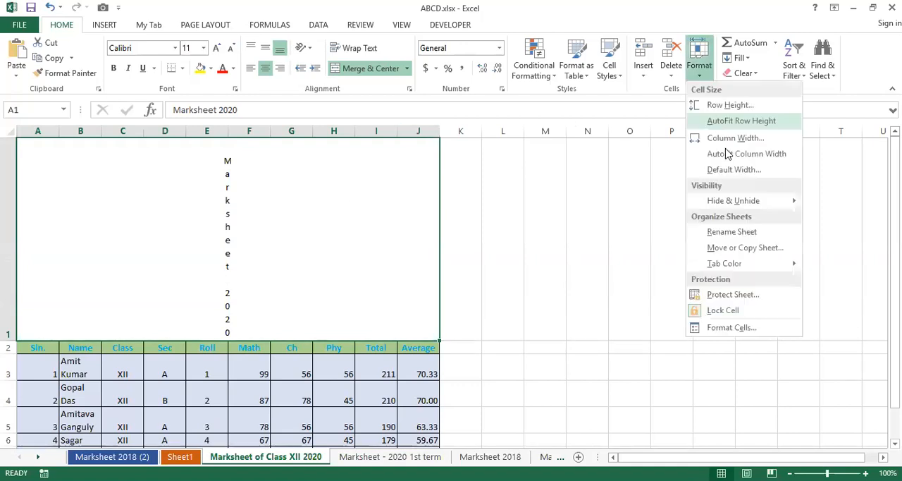
left_click(747, 328)
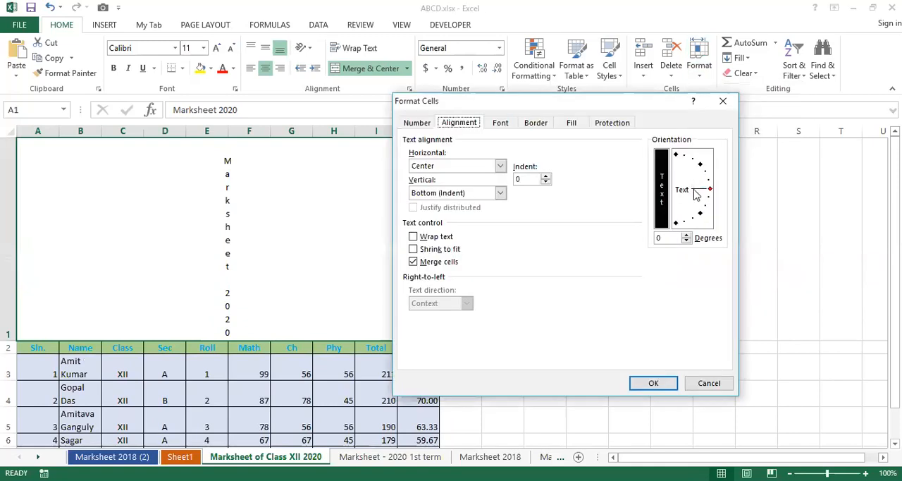
left_click_drag(695, 196, 710, 189)
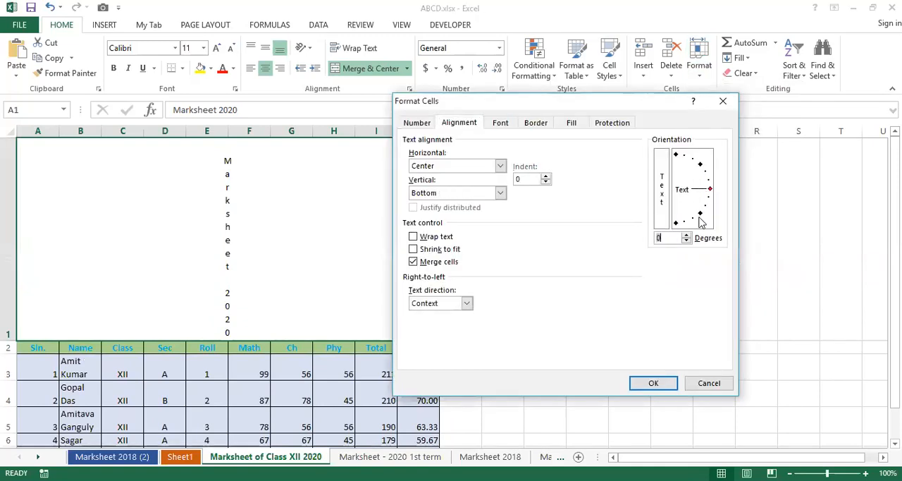
left_click(669, 387)
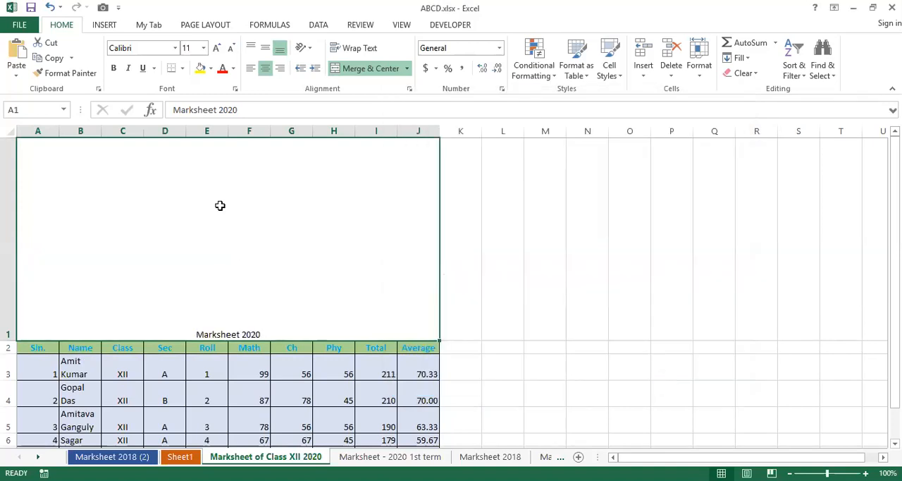
double_click(6, 338)
left_click(133, 236)
left_click(113, 142)
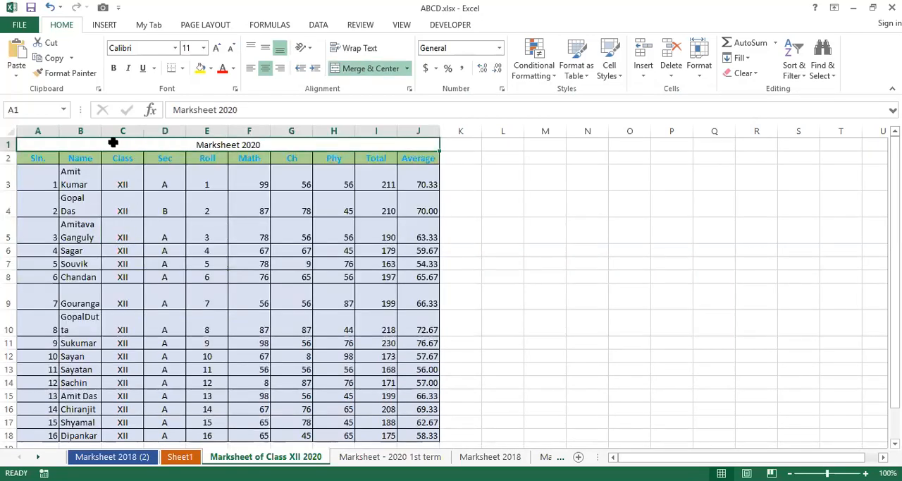
AutoFit the width of column A, and AutoFit row 3 after stretching its height.
double_click(59, 131)
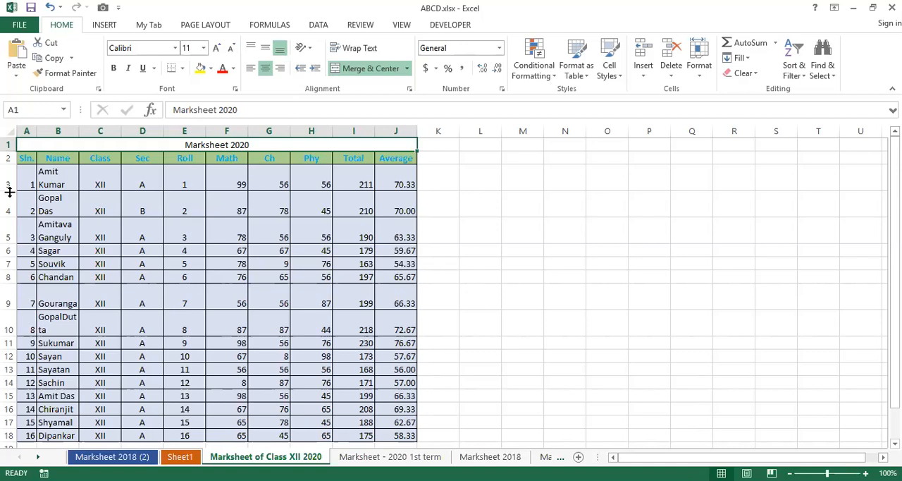
left_click_drag(9, 191, 10, 250)
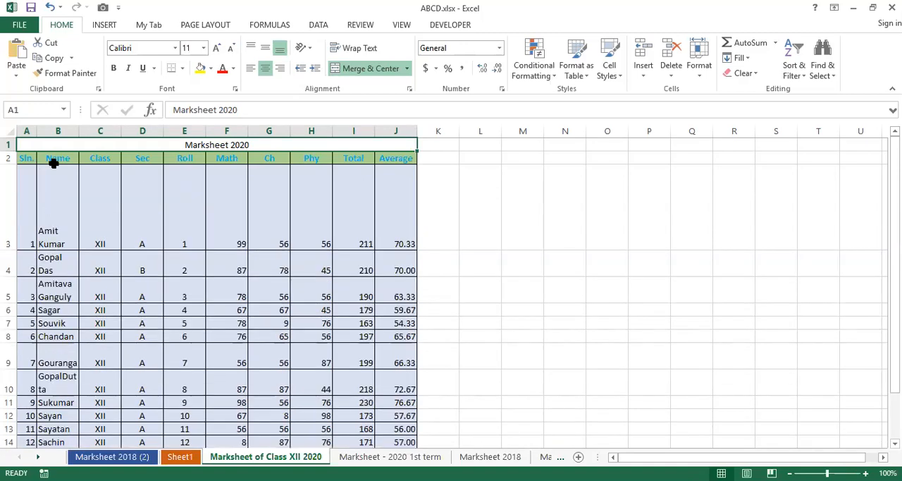
double_click(10, 250)
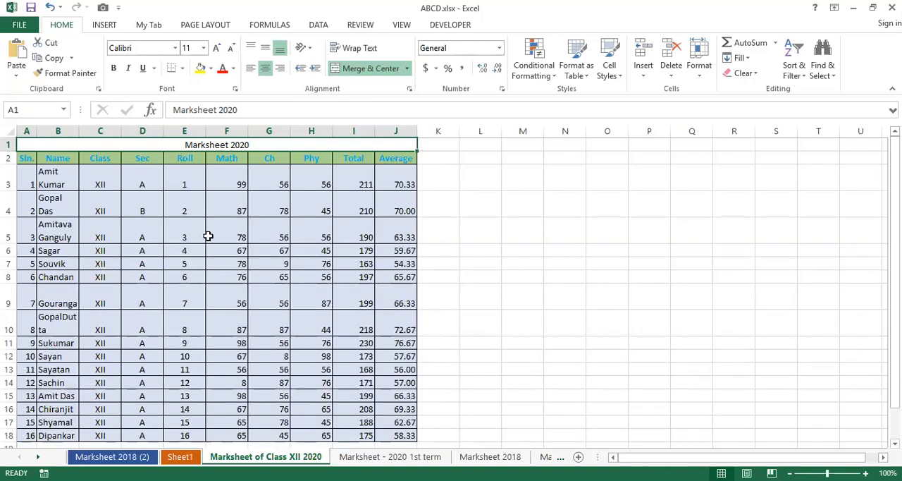
Try Alef Bold size 10 in blue with strikethrough on cell E4 in Format Cells and discard the changes.
left_click(199, 199)
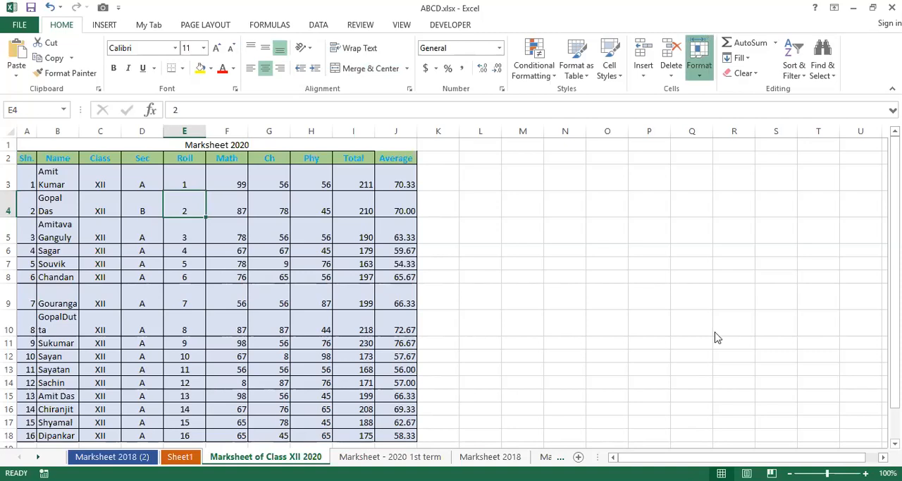
key("ctrl+1")
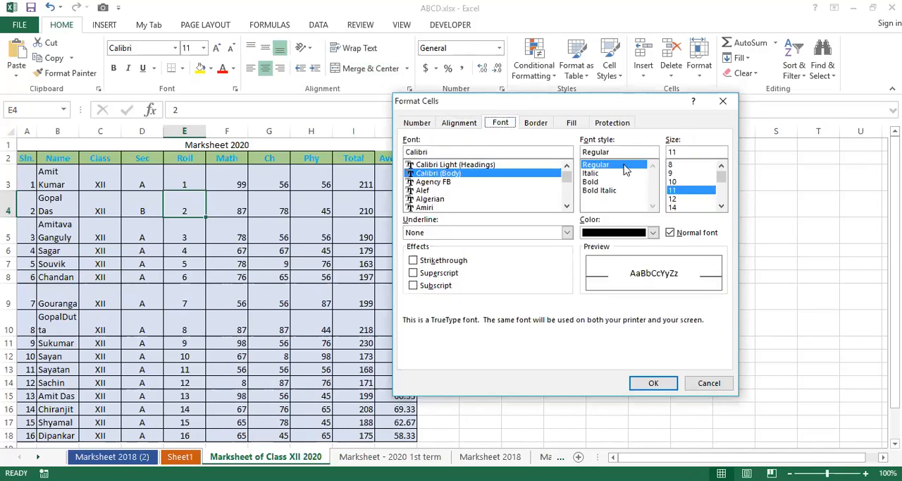
left_click(437, 190)
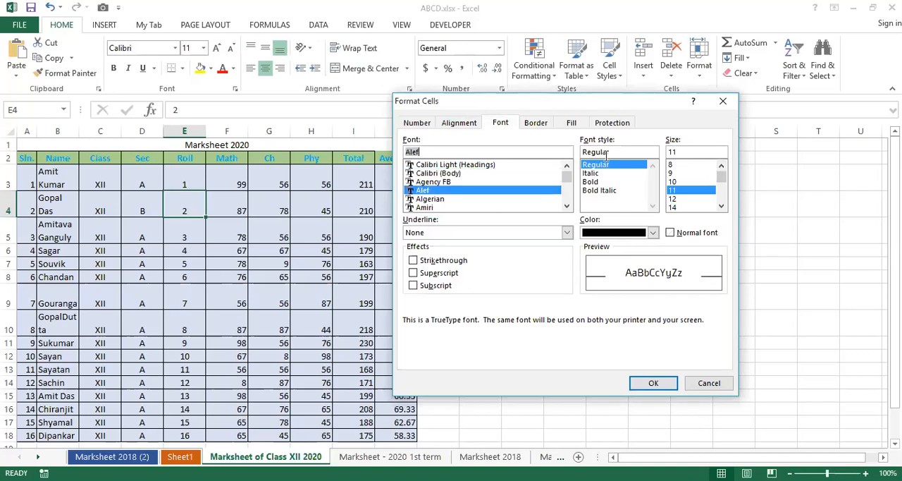
left_click(608, 182)
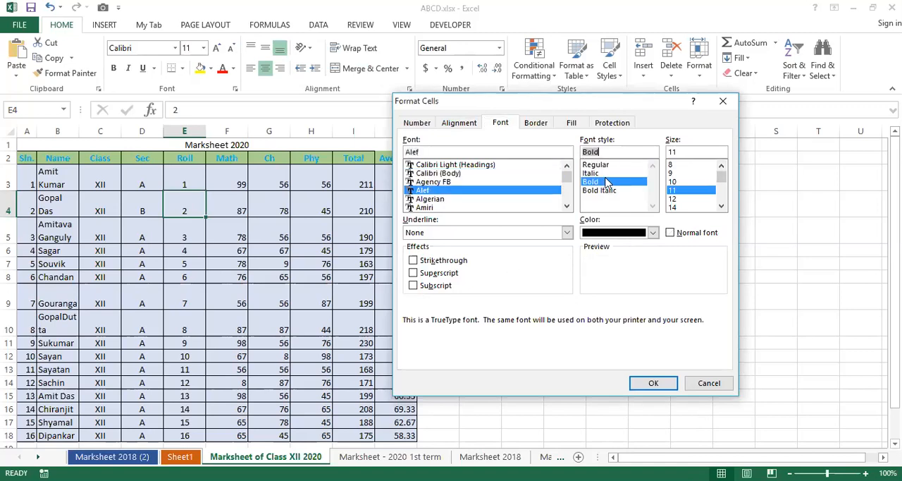
left_click(678, 182)
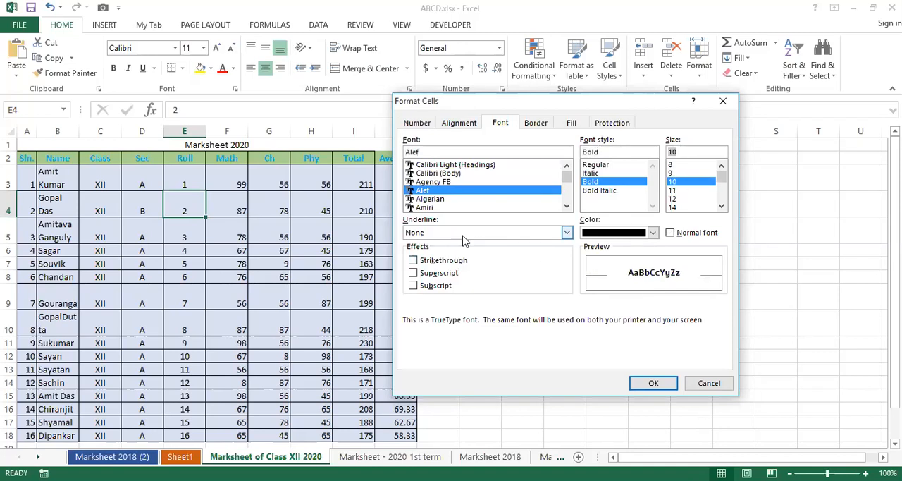
left_click(653, 233)
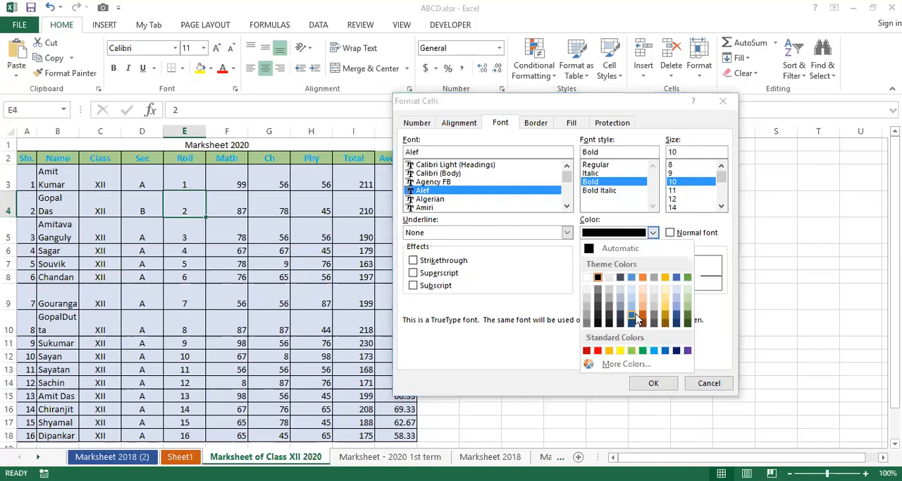
left_click(636, 316)
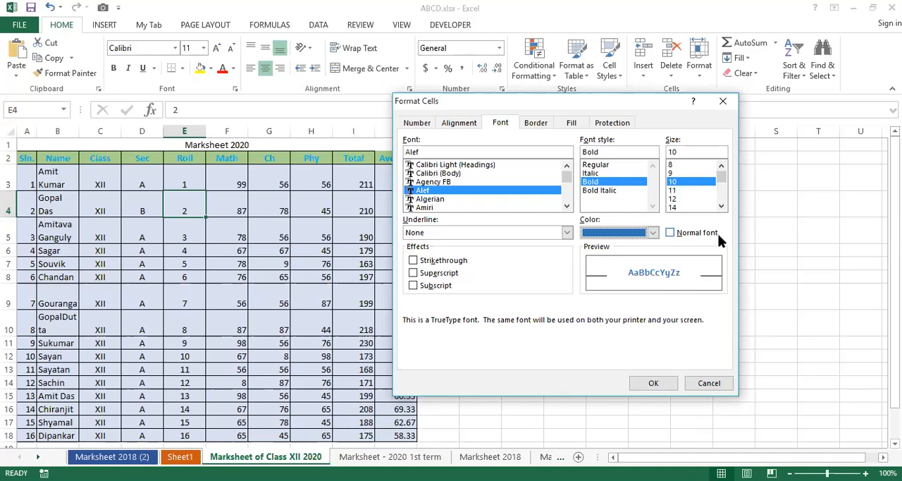
left_click(413, 260)
left_click(415, 260)
left_click(444, 263)
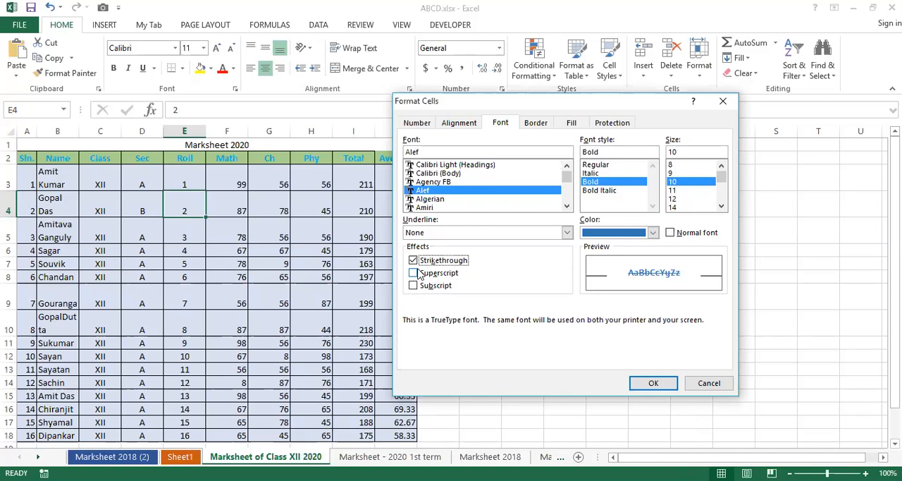
left_click(697, 387)
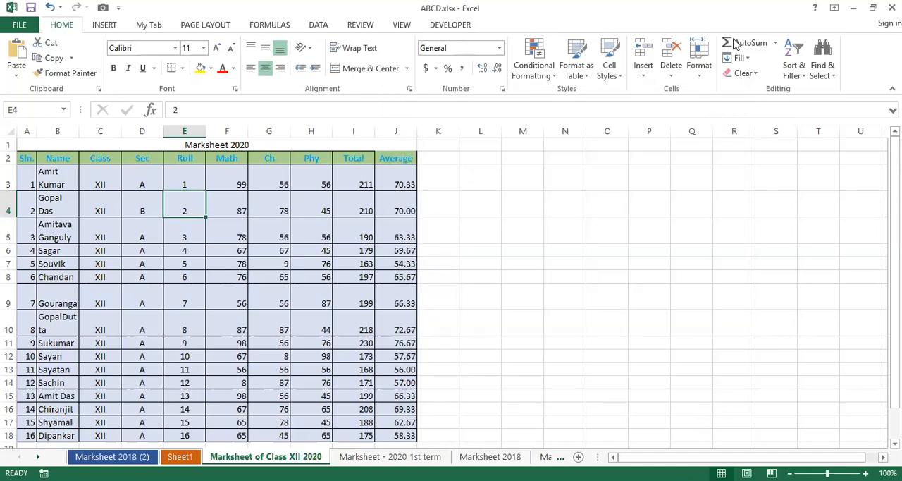